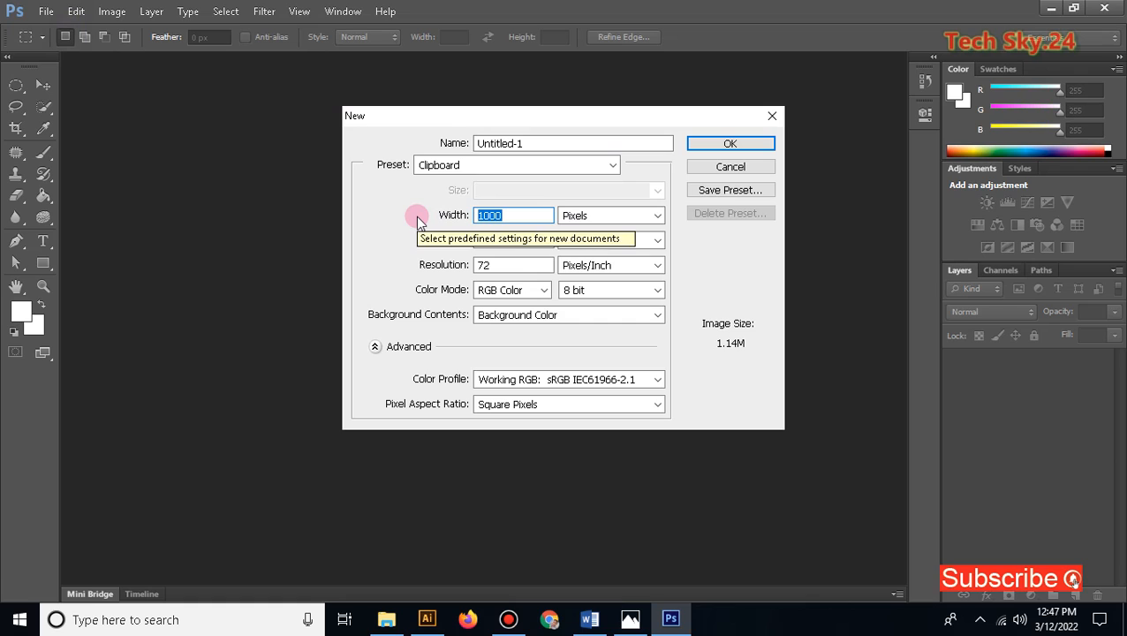
Step: Create a new document 1280 pixels wide and 720 pixels high
type("1")
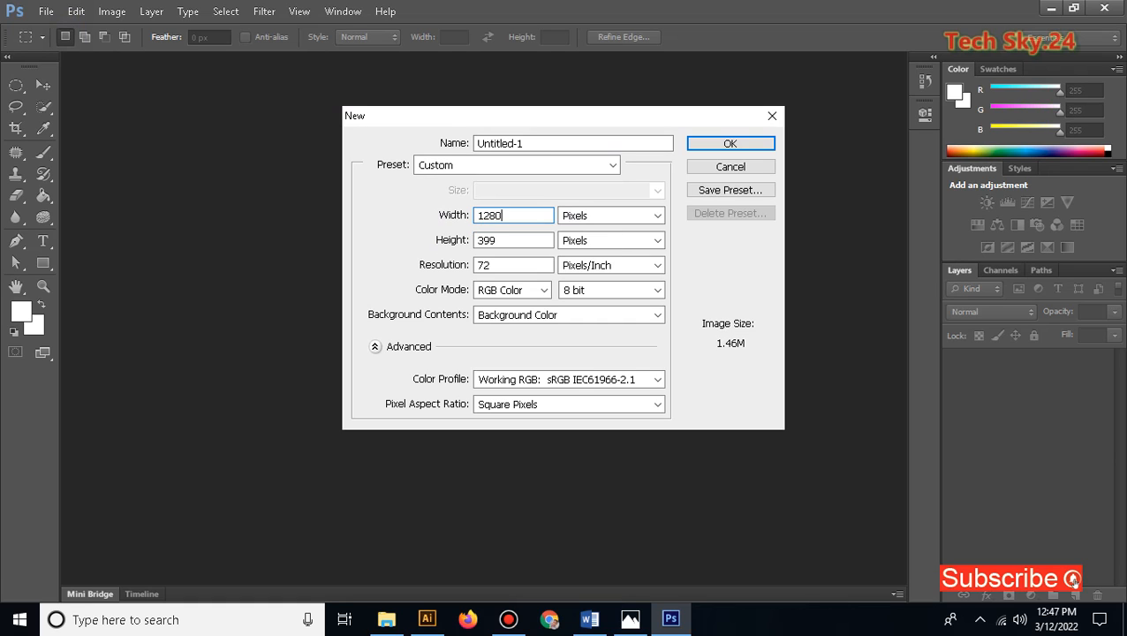
left_click_drag(547, 244, 377, 239)
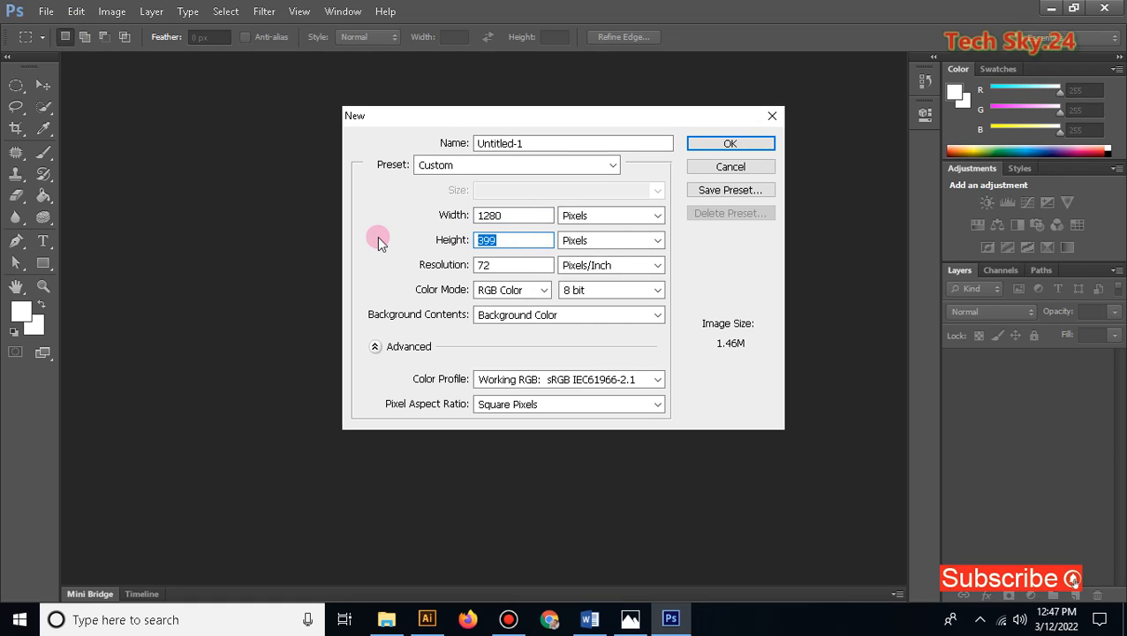
type("720")
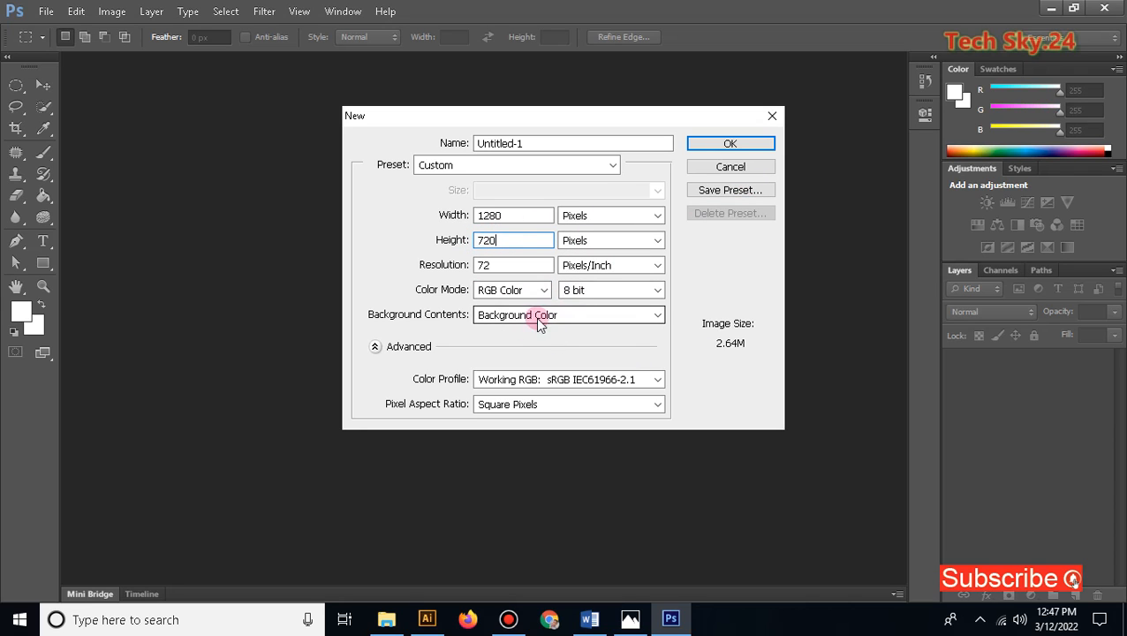
left_click(730, 144)
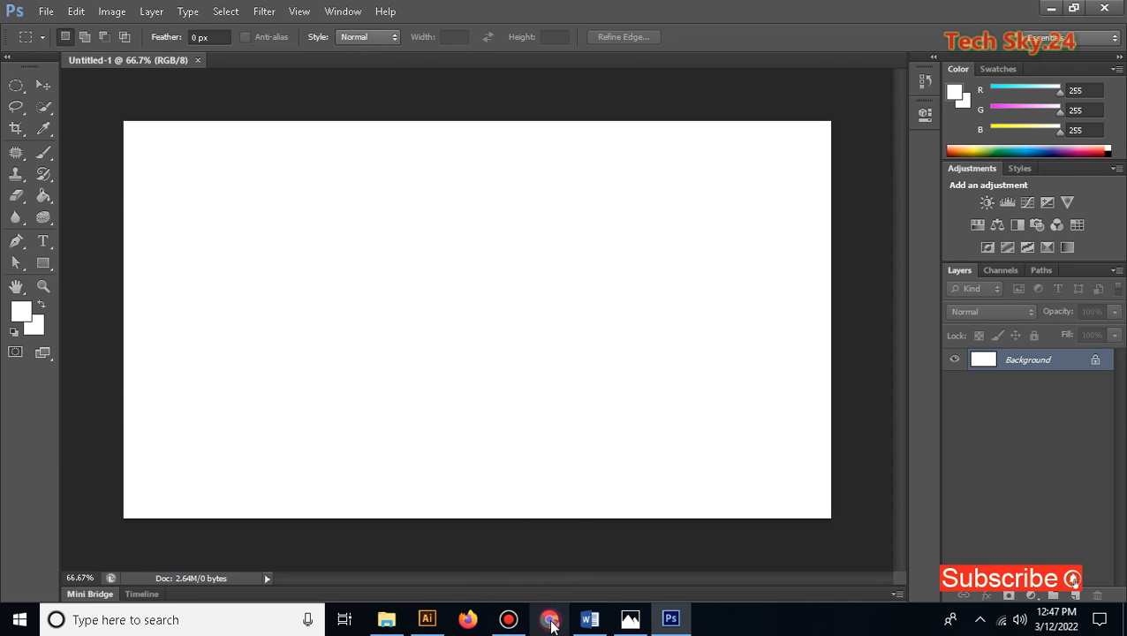
Step: Switch to Chrome and search Google Images for "youtube thumbnail background"
left_click(550, 620)
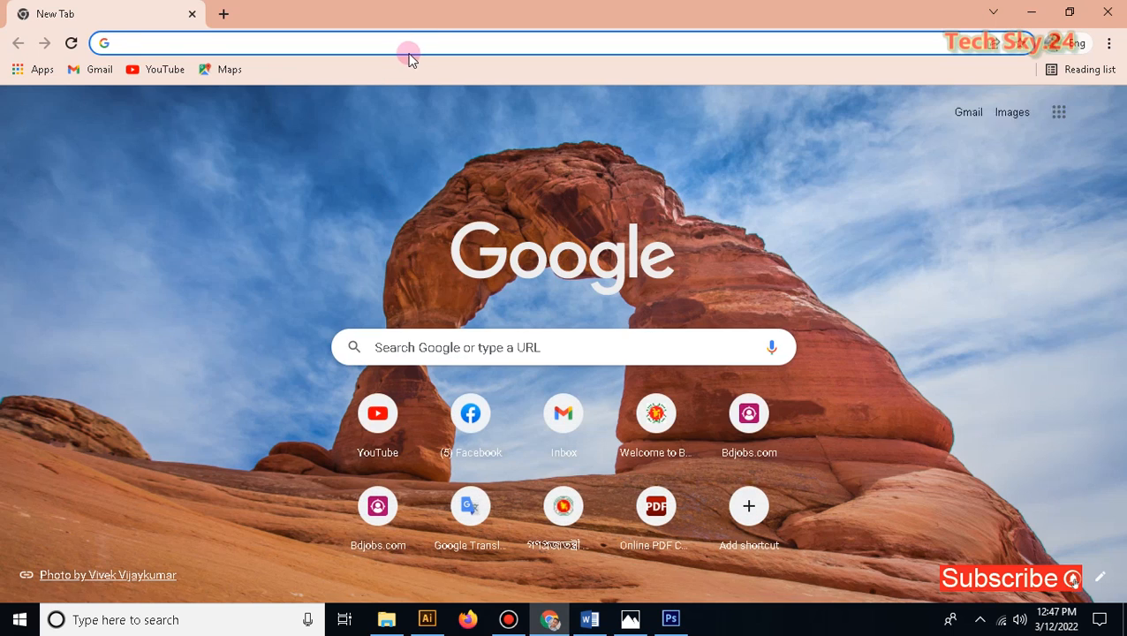
left_click(423, 44)
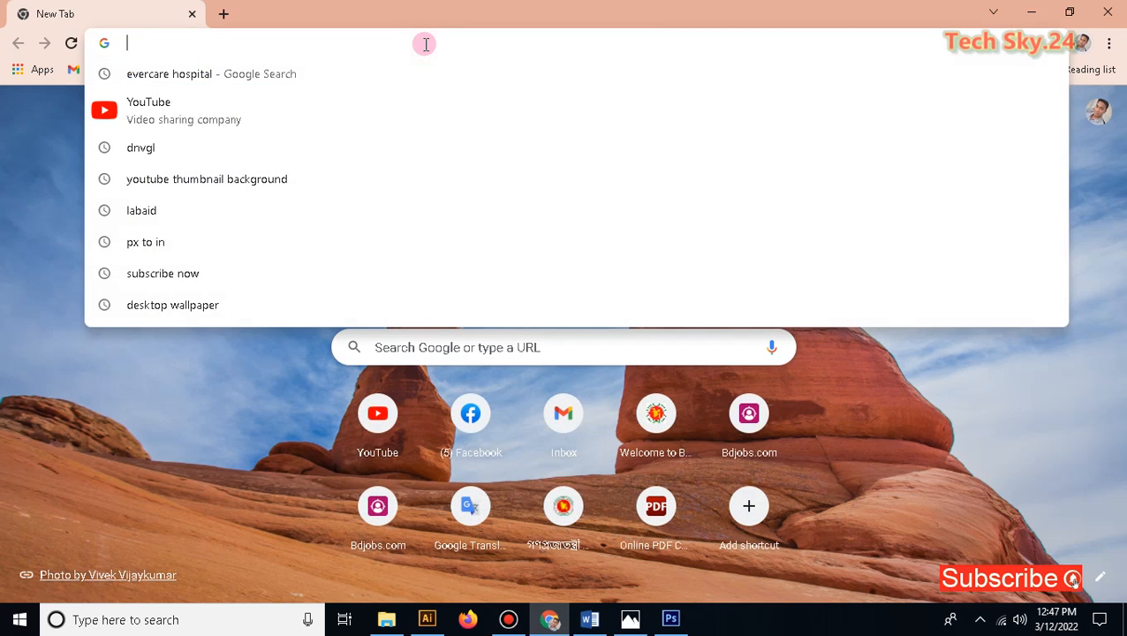
type("you")
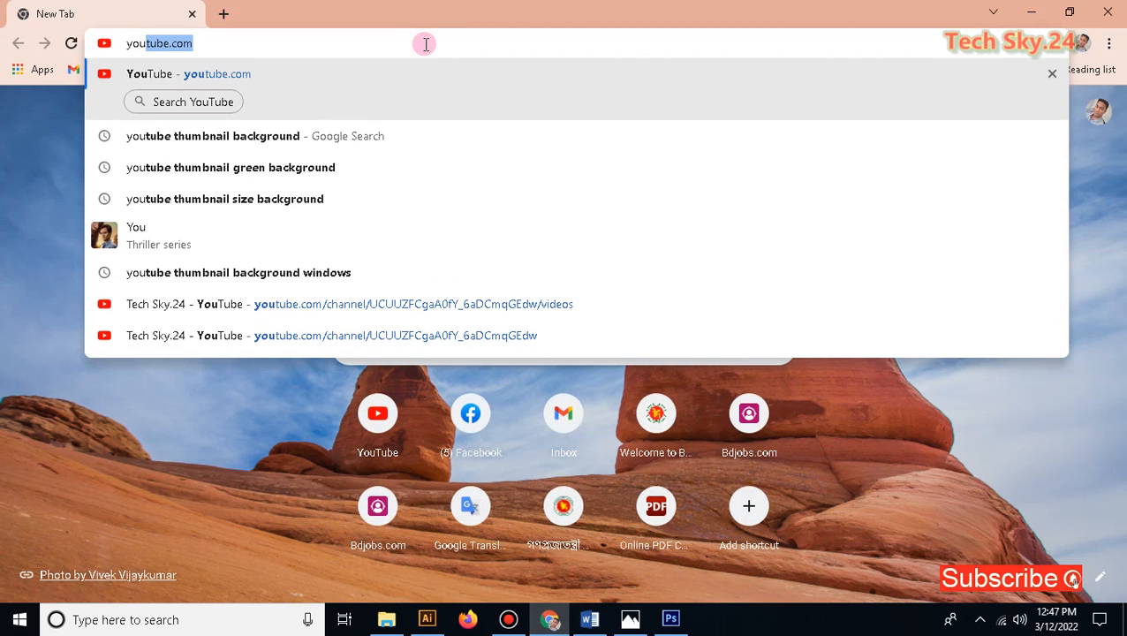
key("Right")
key("BackSpace")
key("BackSpace")
key("BackSpace")
key("BackSpace")
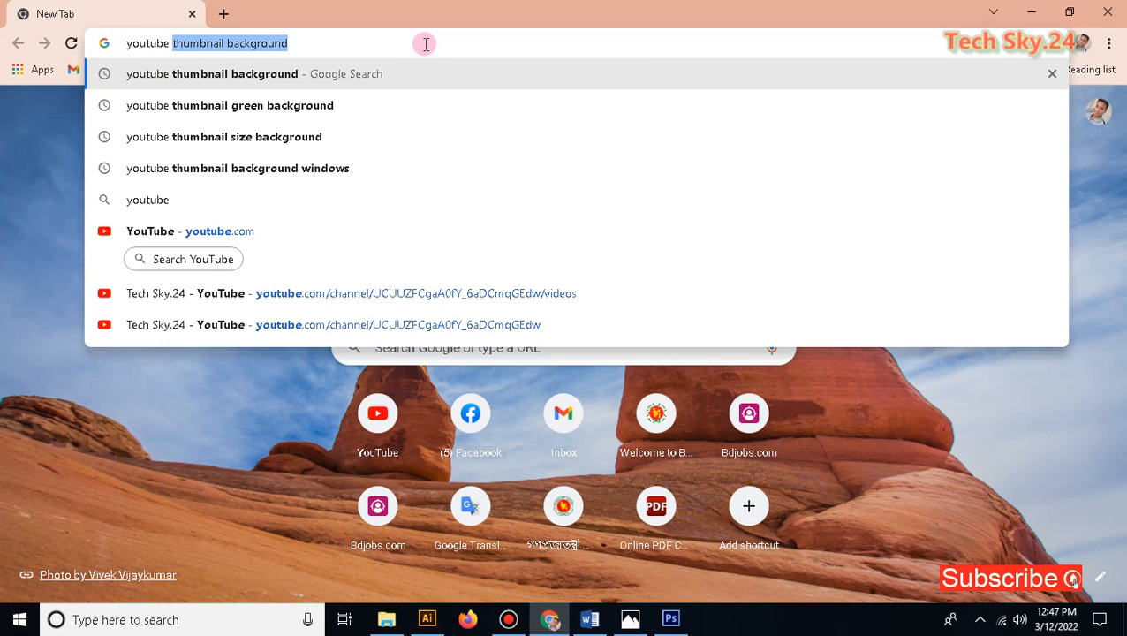
key("Return")
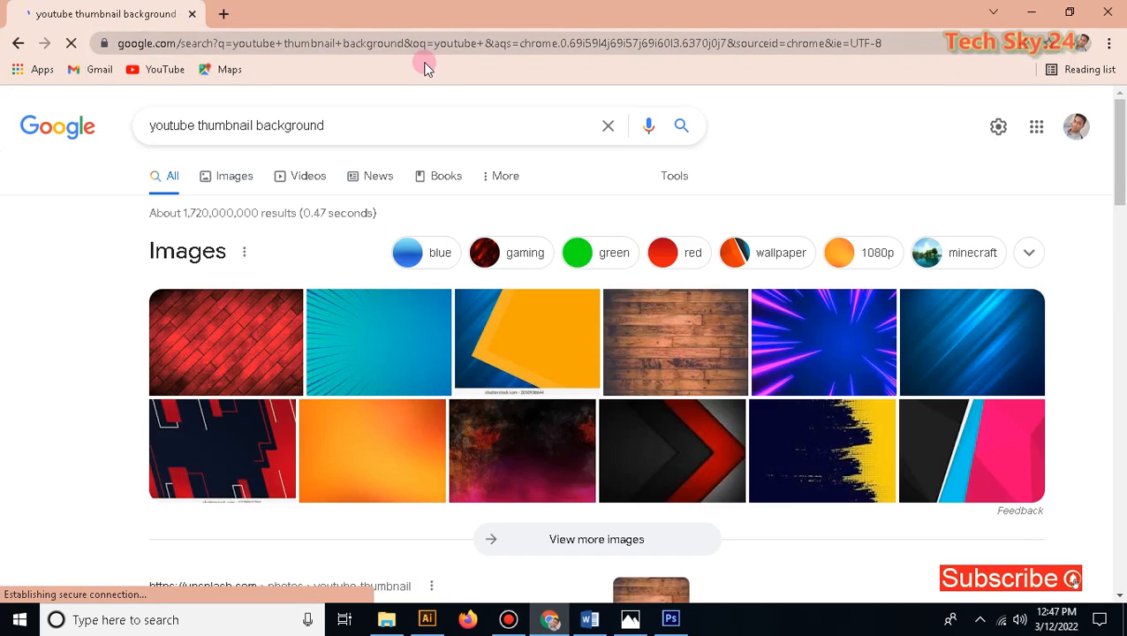
left_click(234, 175)
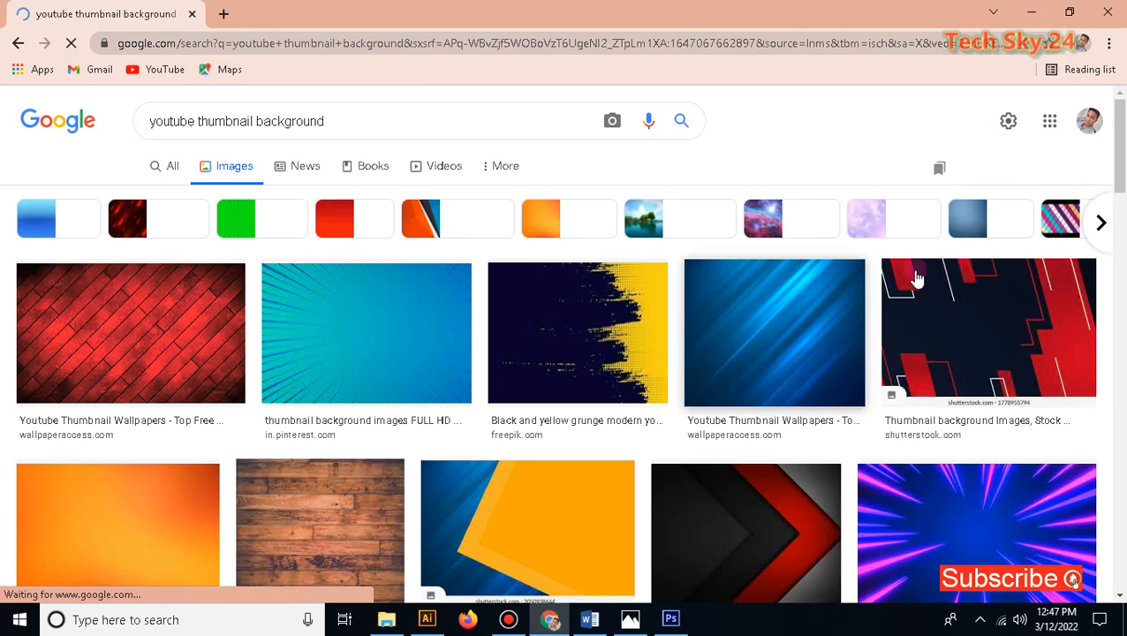
Step: Look through the thumbnail background images and preview the plain red gradient one
scroll(1122, 185, "down", 2)
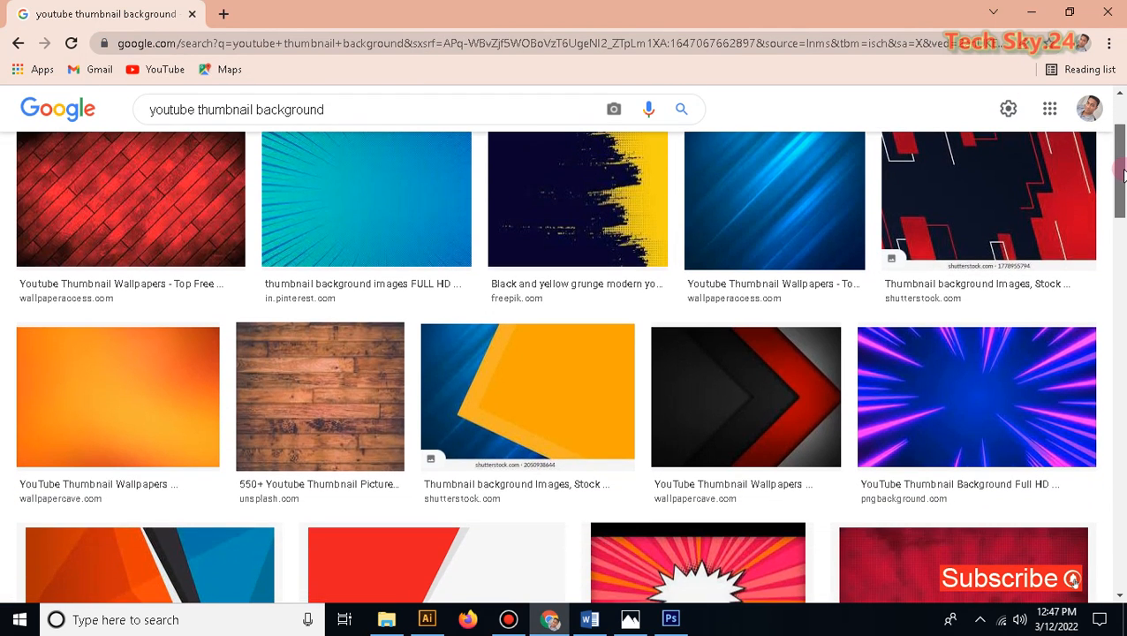
left_click_drag(1124, 175, 1114, 456)
scroll(1113, 456, "down", 4)
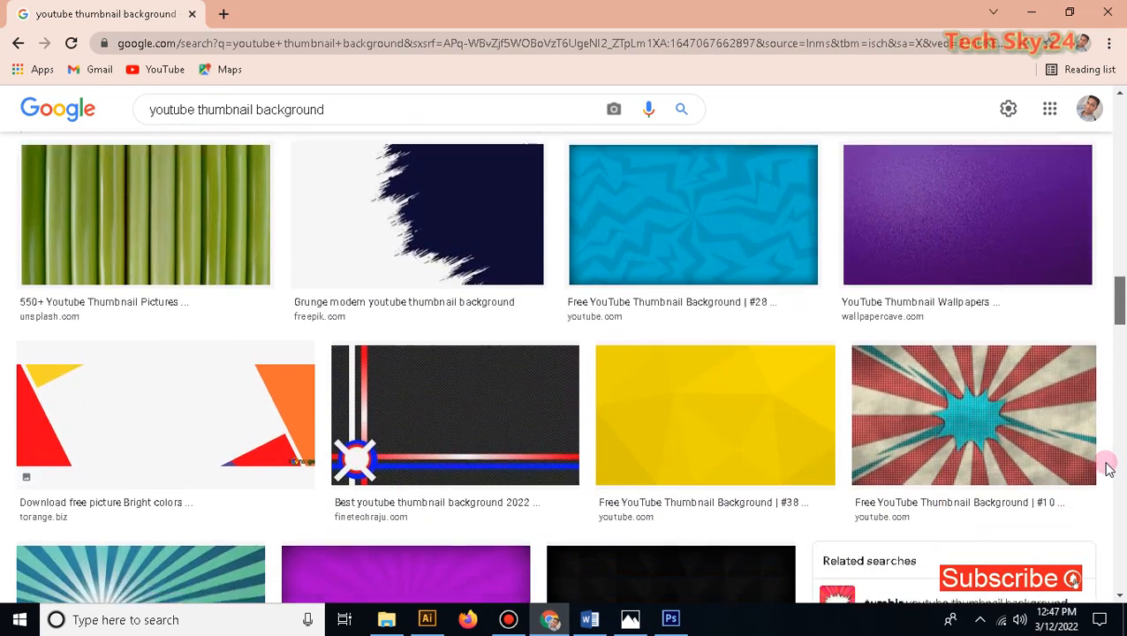
scroll(1110, 478, "down", 2)
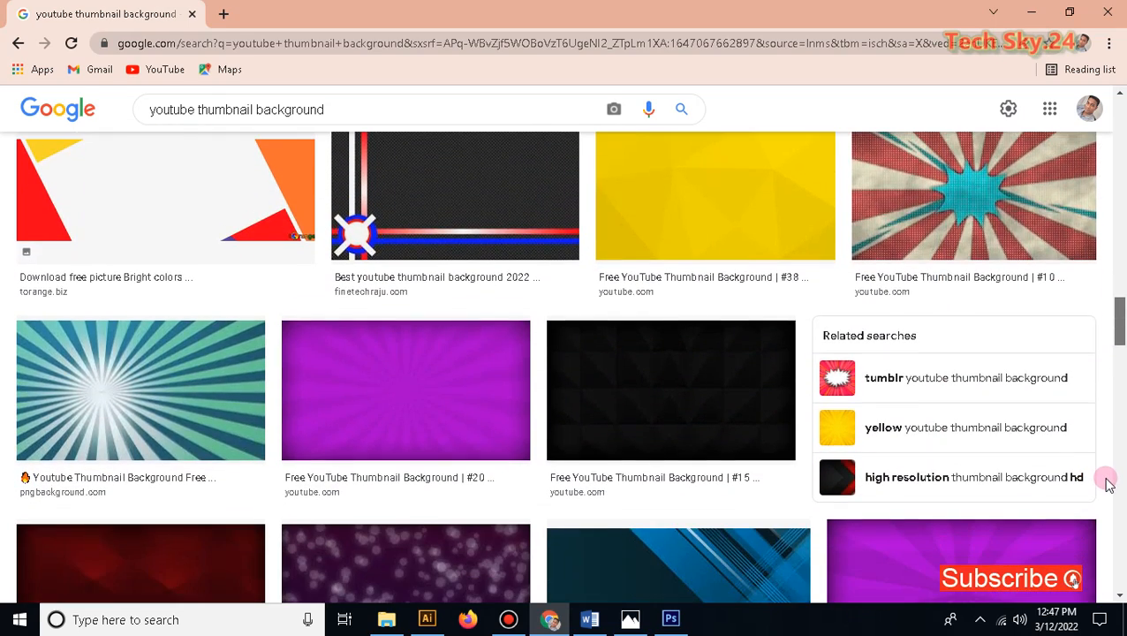
left_click_drag(1110, 481, 1117, 593)
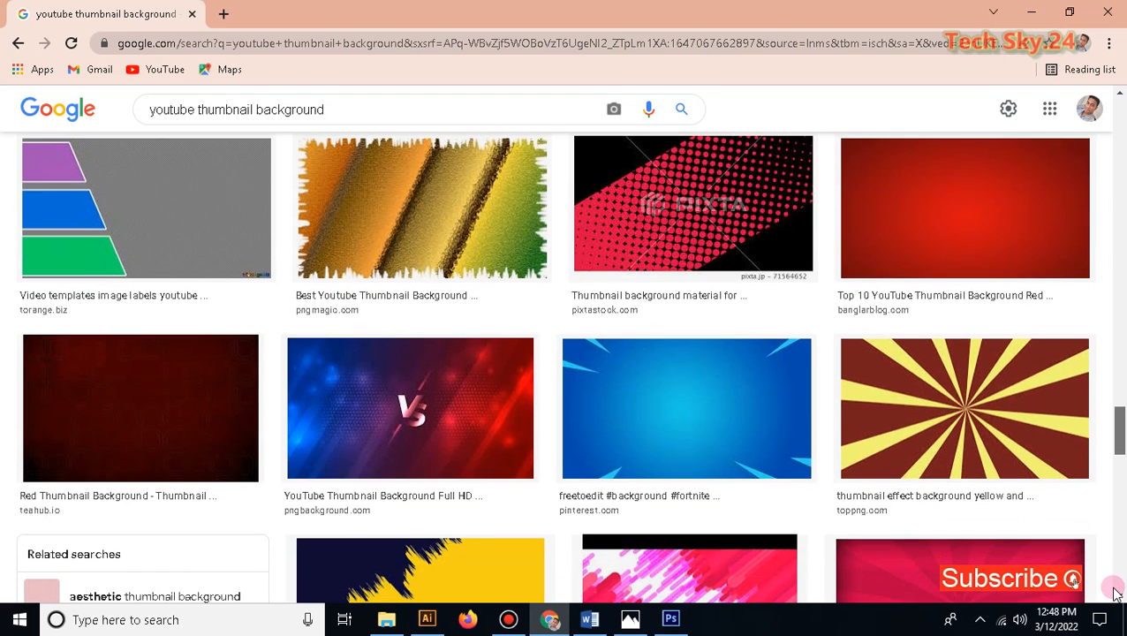
left_click(1025, 225)
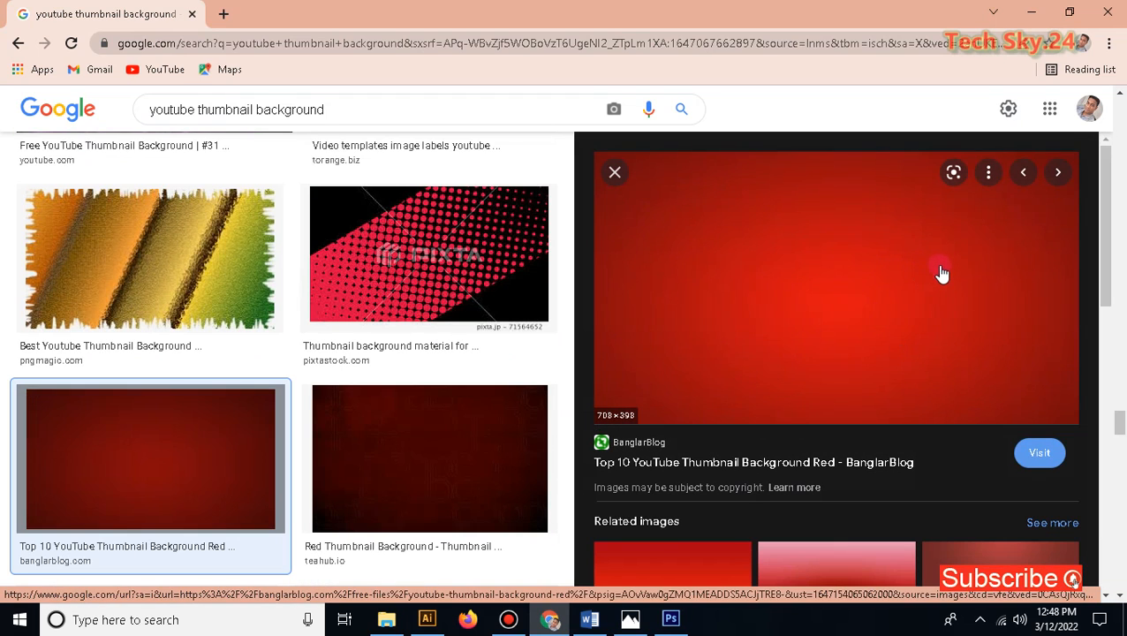
left_click(616, 172)
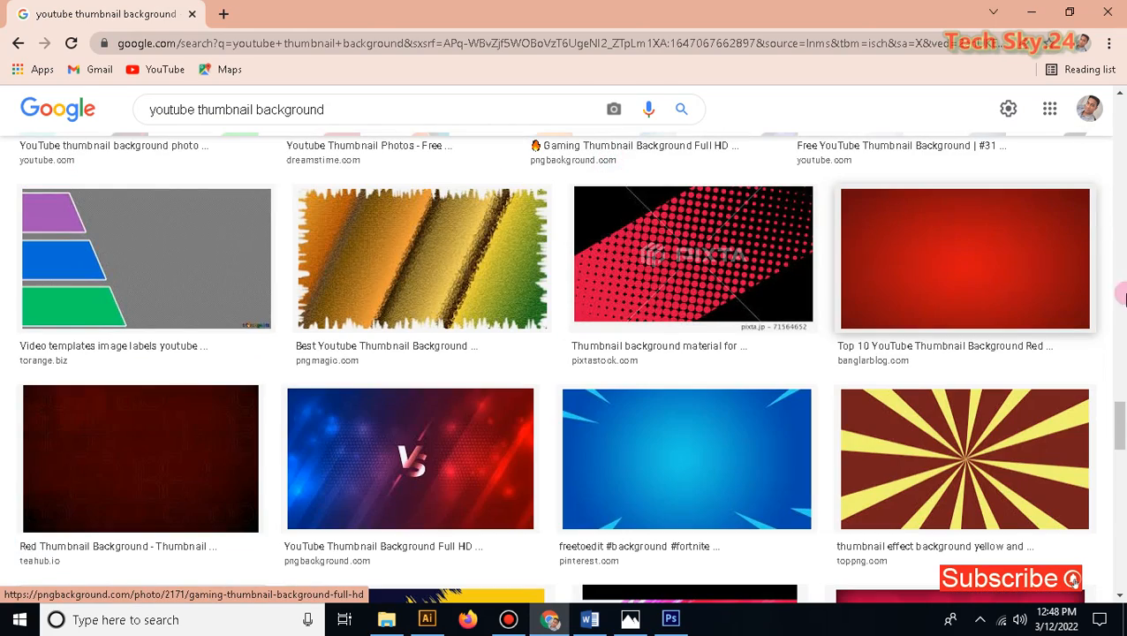
Step: Preview the dark blue streaked gaming background and the plain blue gradient background among the image results
left_click_drag(1118, 415, 1122, 521)
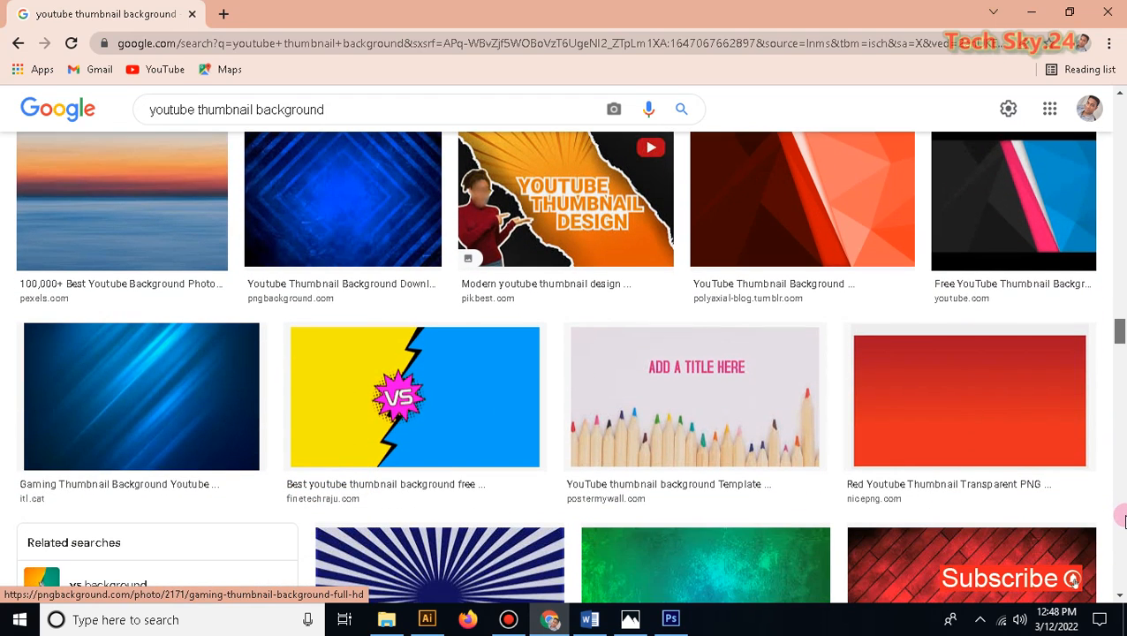
left_click(133, 398)
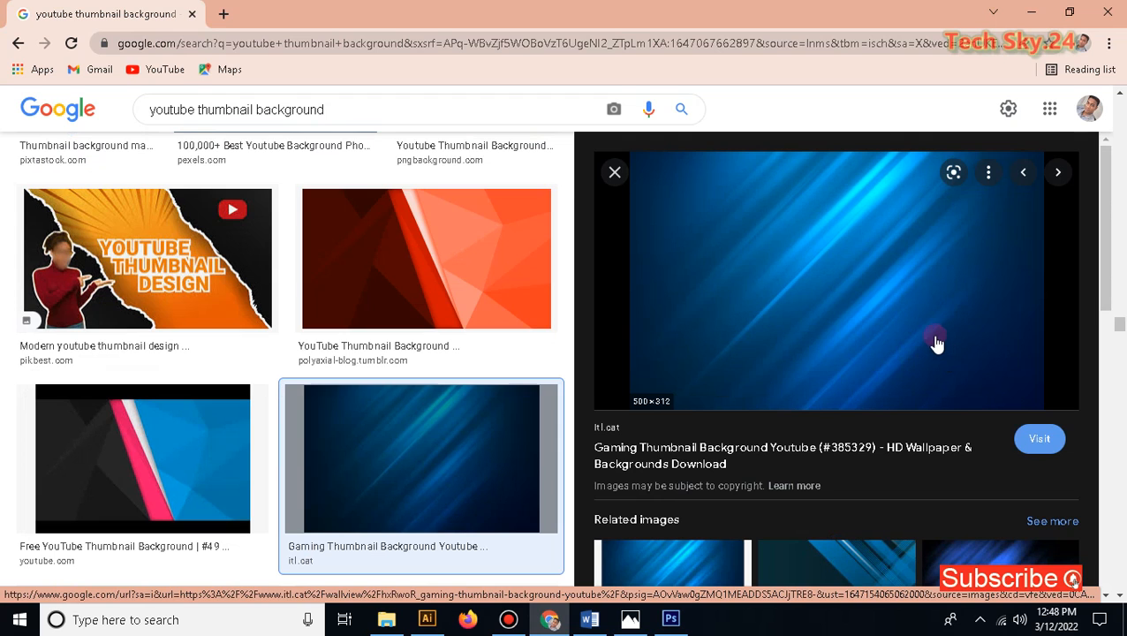
left_click(614, 176)
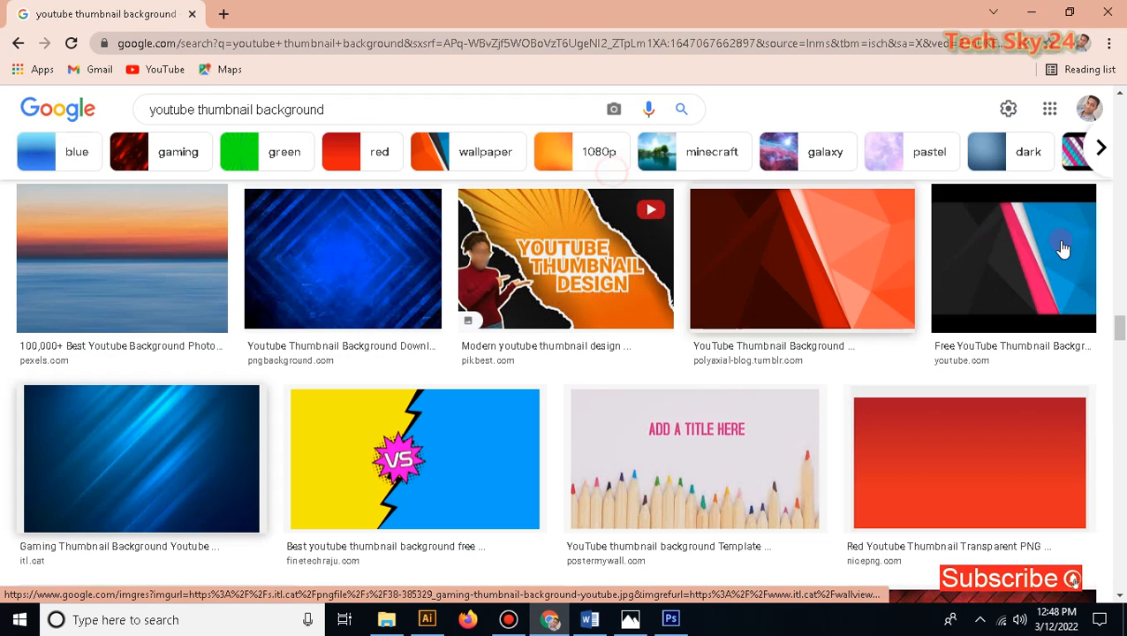
scroll(1120, 346, "down", 3)
scroll(1120, 347, "down", 4)
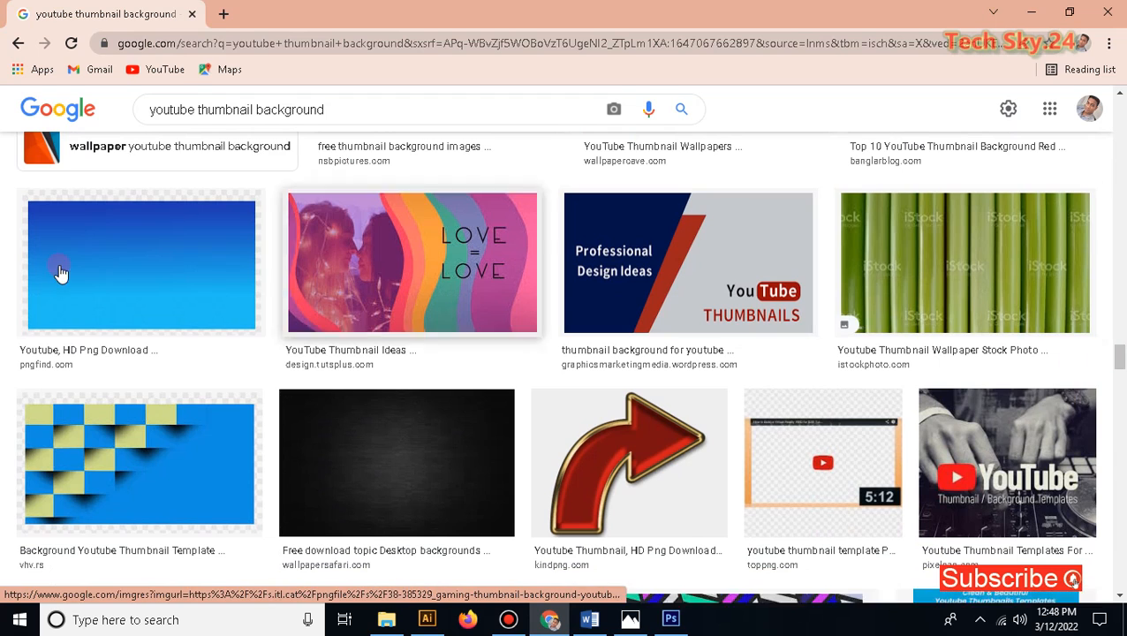
left_click(124, 257)
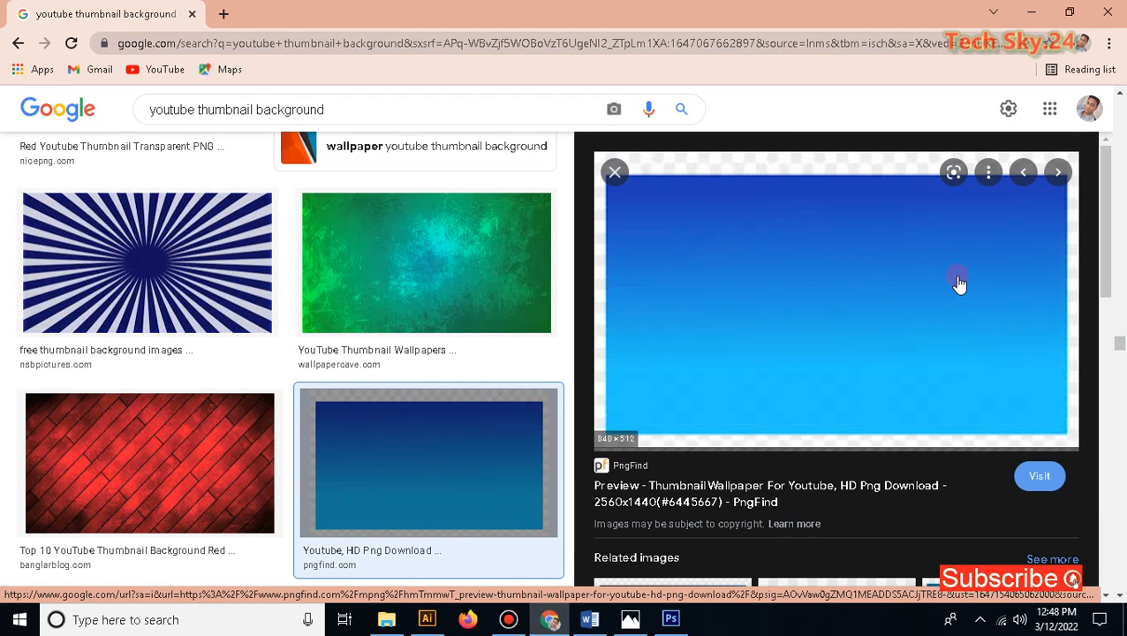
left_click(615, 171)
left_click_drag(1120, 353, 1120, 106)
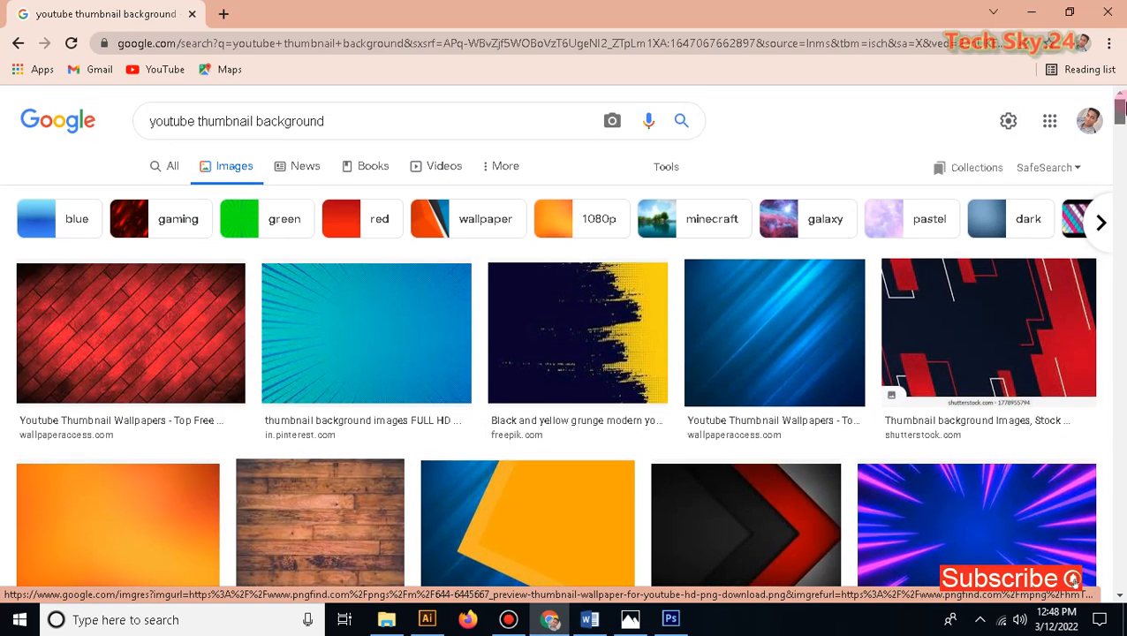
Step: Copy the teal-blue ray background image from the results and paste it into the new Photoshop document
left_click(383, 329)
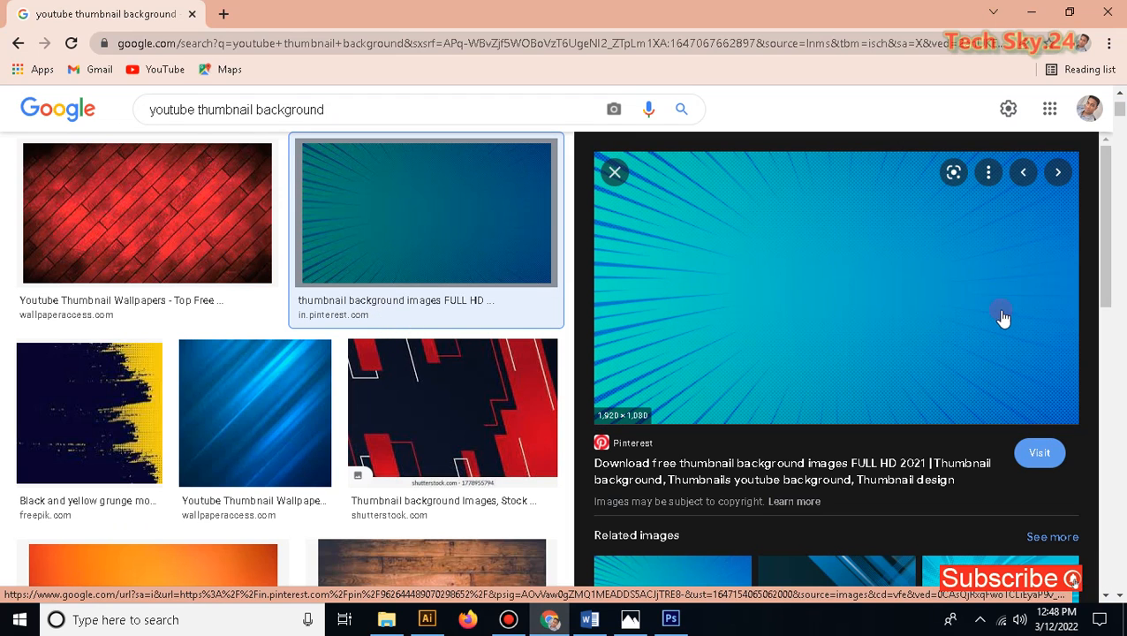
right_click(945, 287)
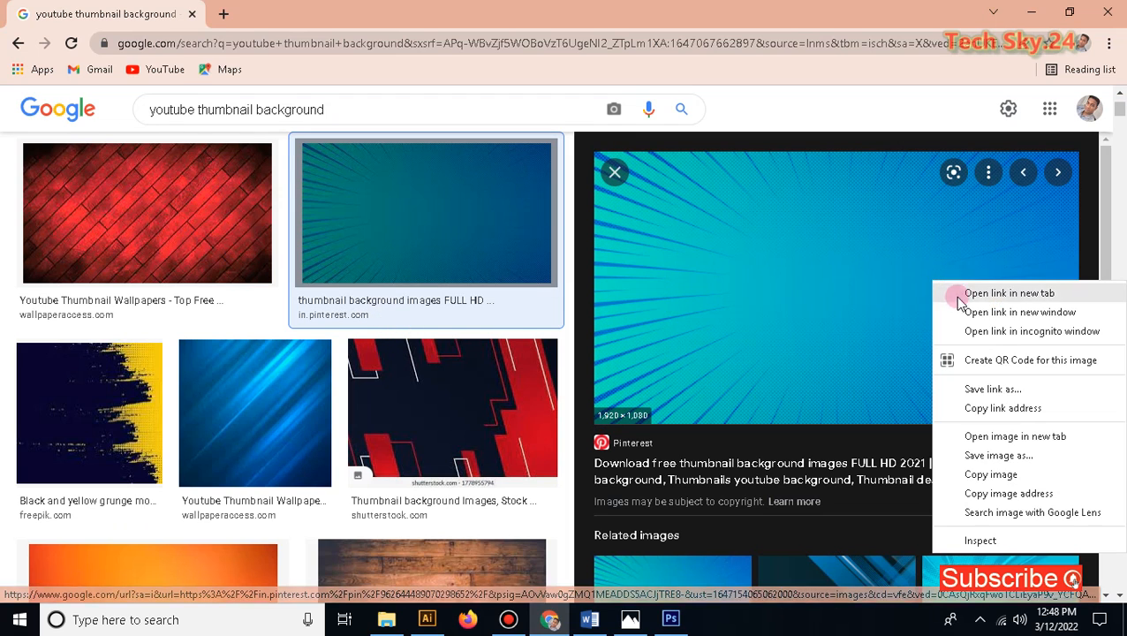
left_click(998, 471)
left_click(672, 619)
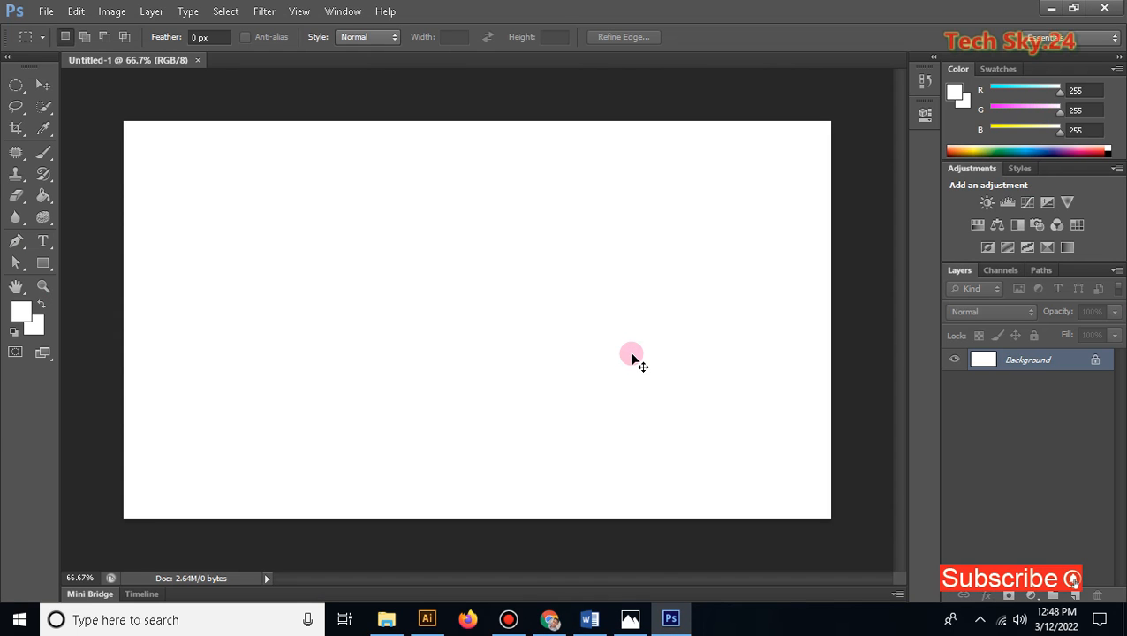
key("ctrl+v")
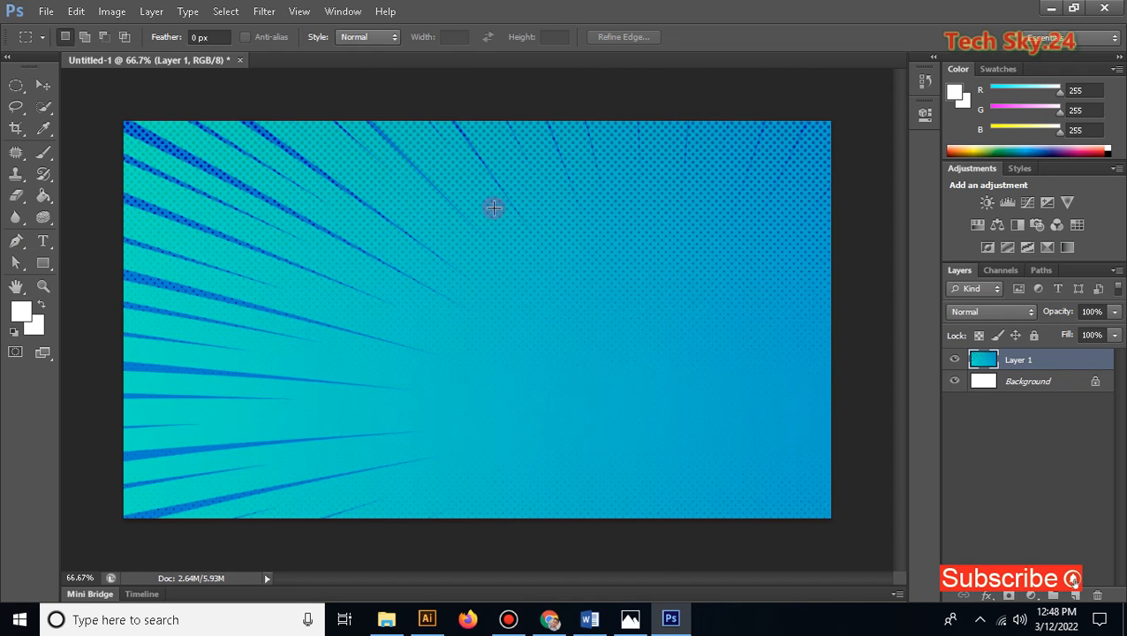
Step: Convert the locked Background into the regular layer Layer 0 and duplicate it
double_click(1073, 387)
left_click(719, 193)
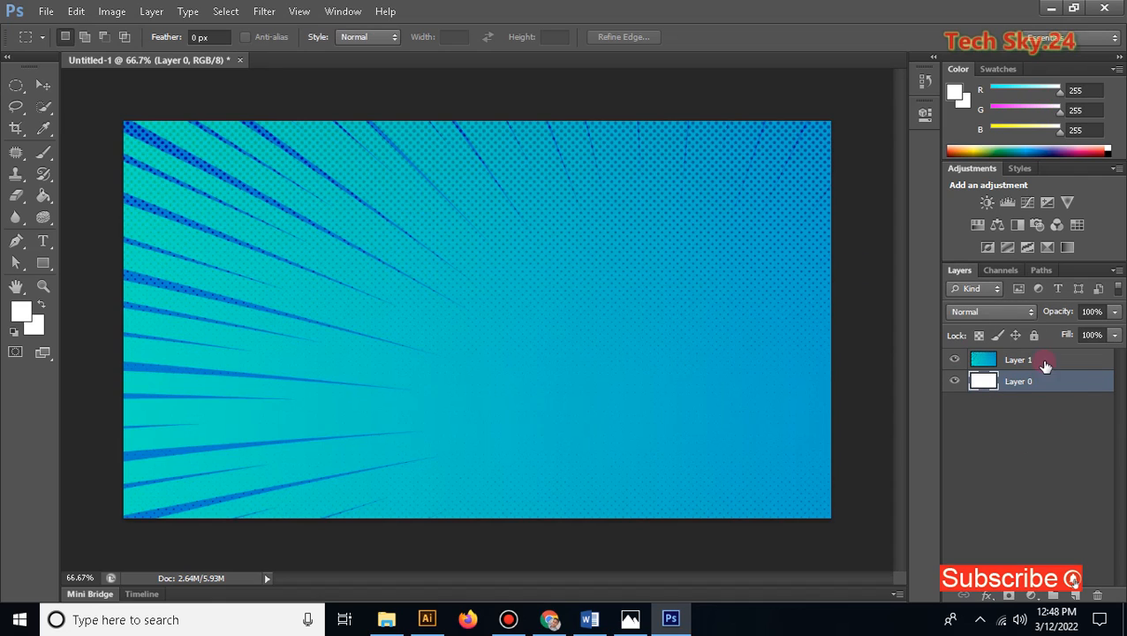
left_click_drag(1063, 387, 1077, 597)
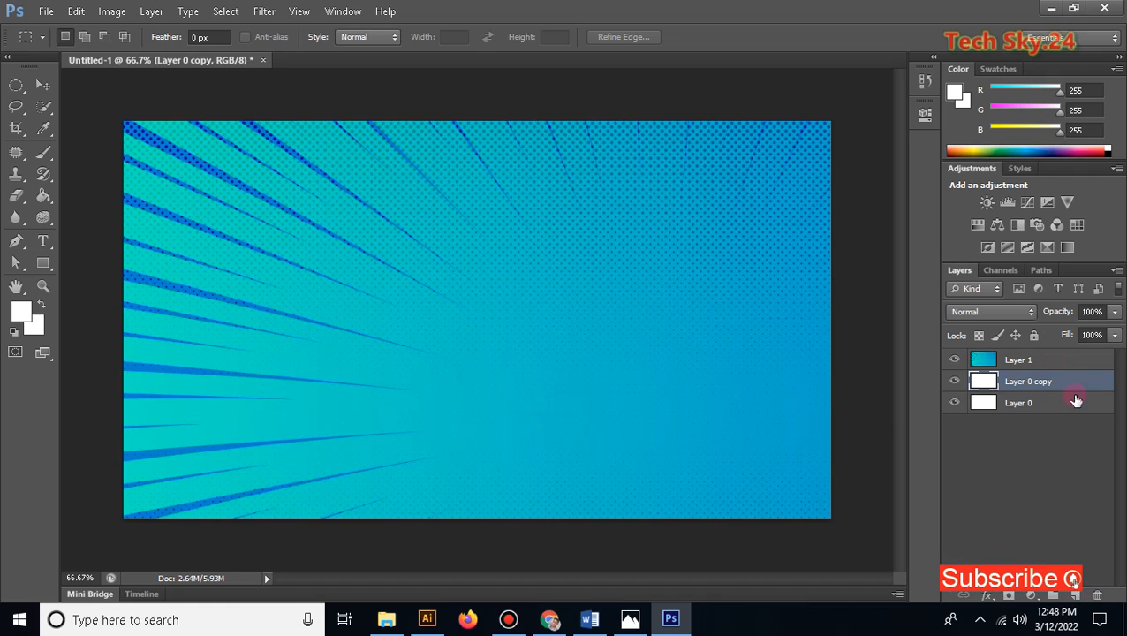
Step: Duplicate the pasted image layer Layer 1 and hide both duplicate layers
left_click_drag(1070, 360, 1076, 595)
left_click(955, 360)
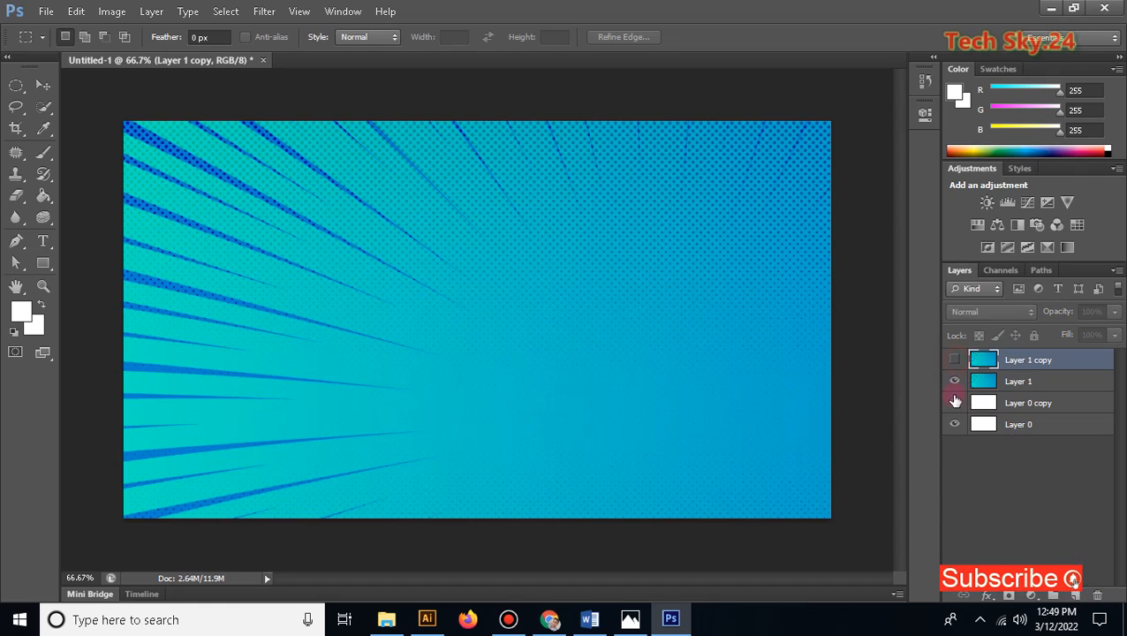
left_click(41, 86)
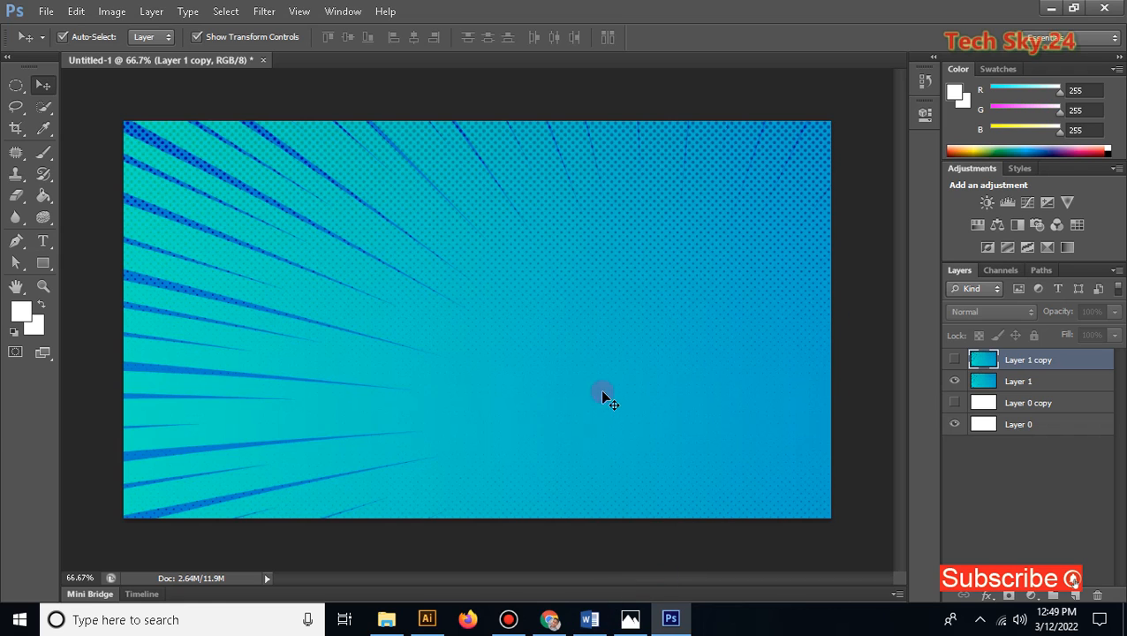
left_click(1048, 9)
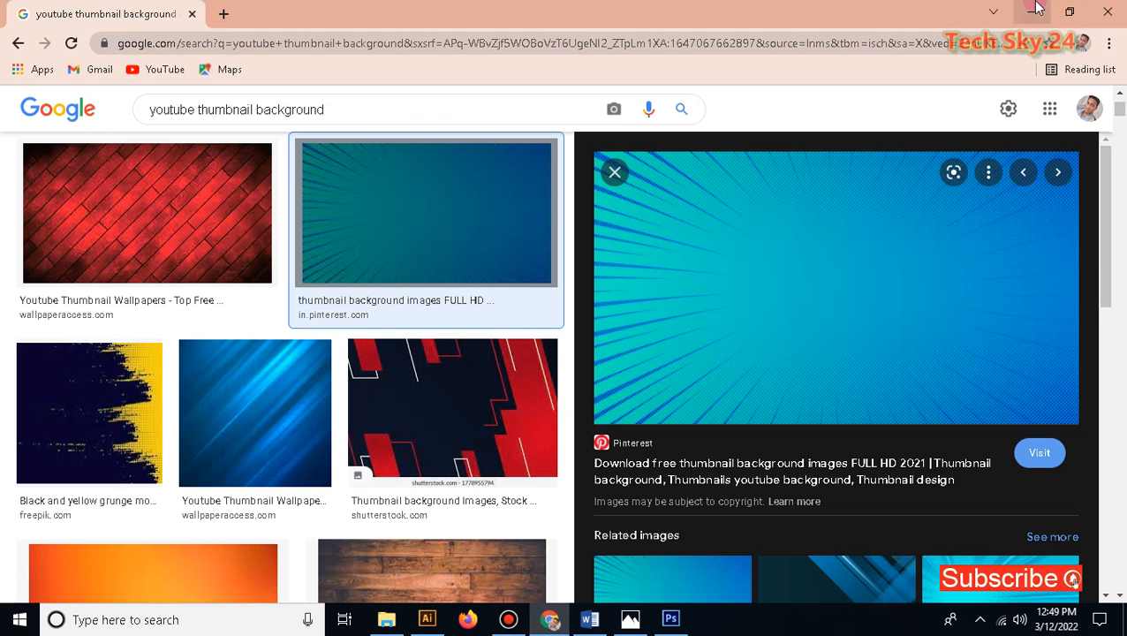
left_click(671, 621)
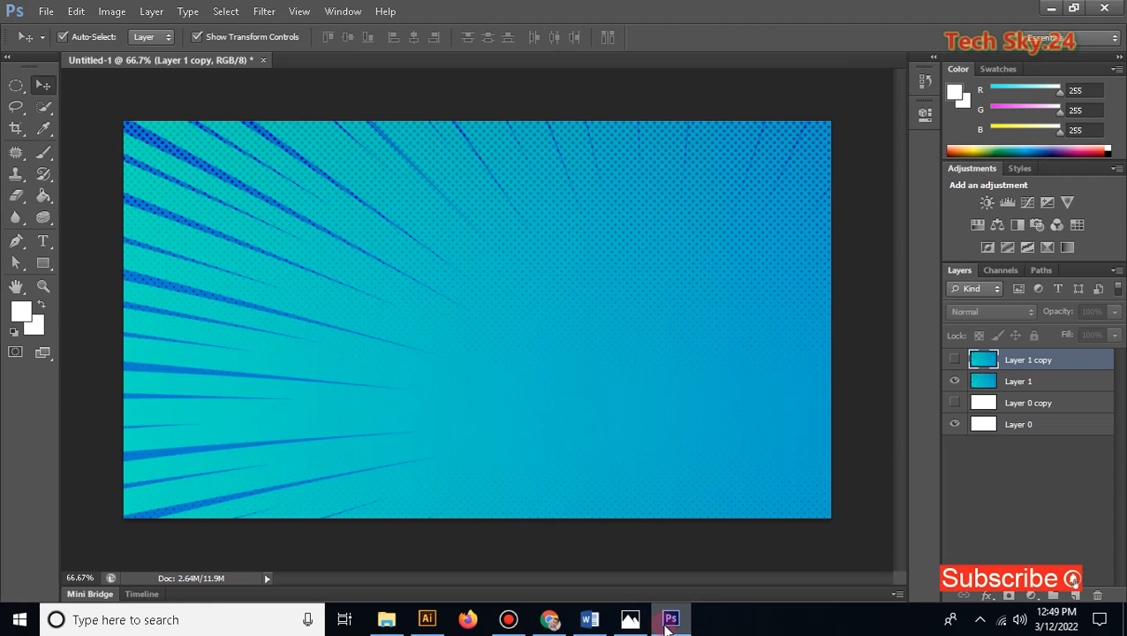
left_click(45, 12)
left_click(49, 27)
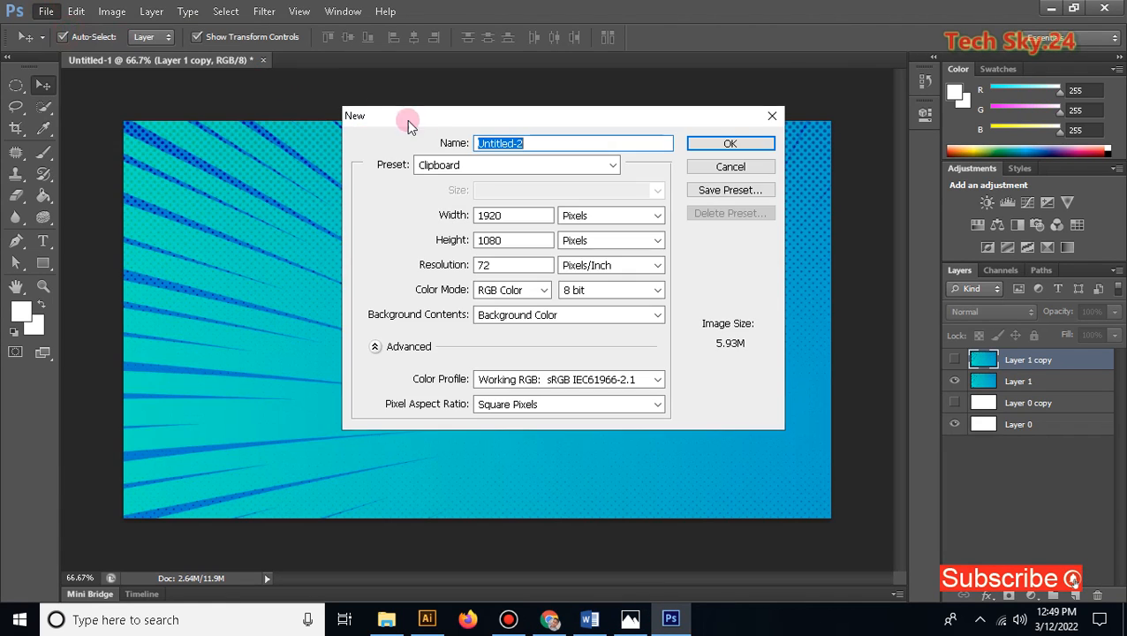
left_click(773, 116)
Step: Open the man's portrait JPG from the desktop in Photoshop as a separate document
left_click(1052, 8)
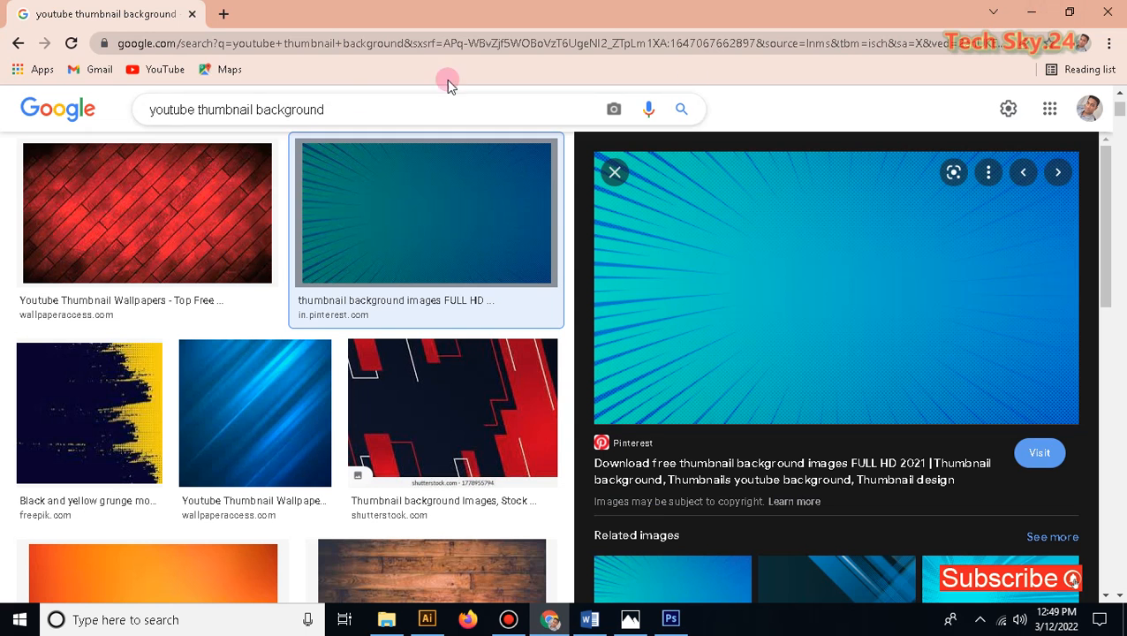
left_click(1032, 10)
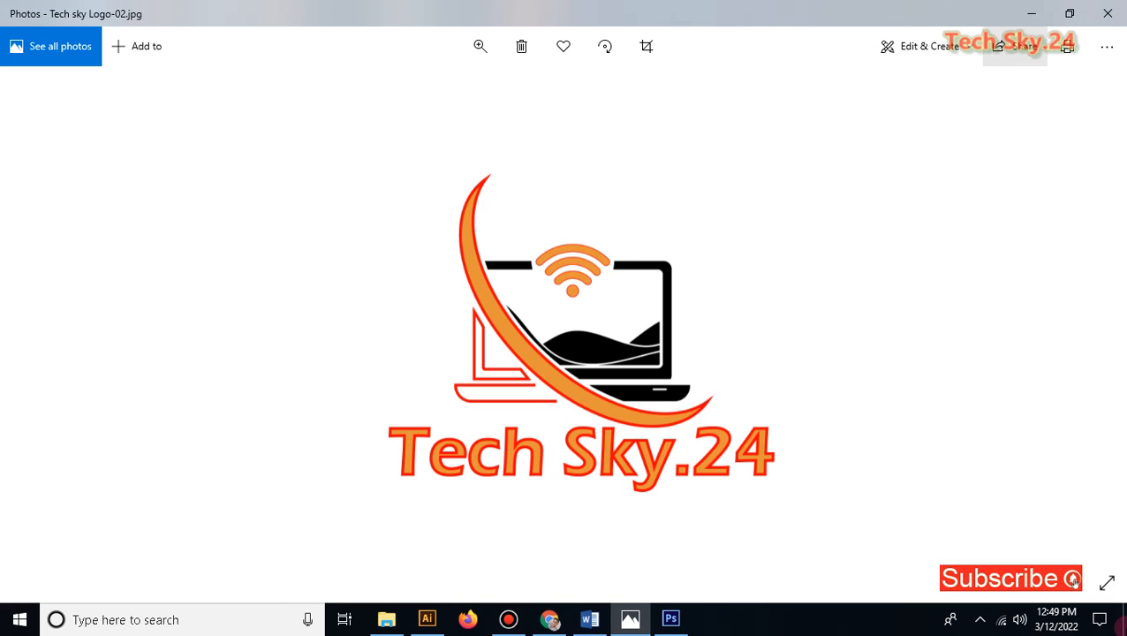
left_click(1032, 12)
left_click(279, 35)
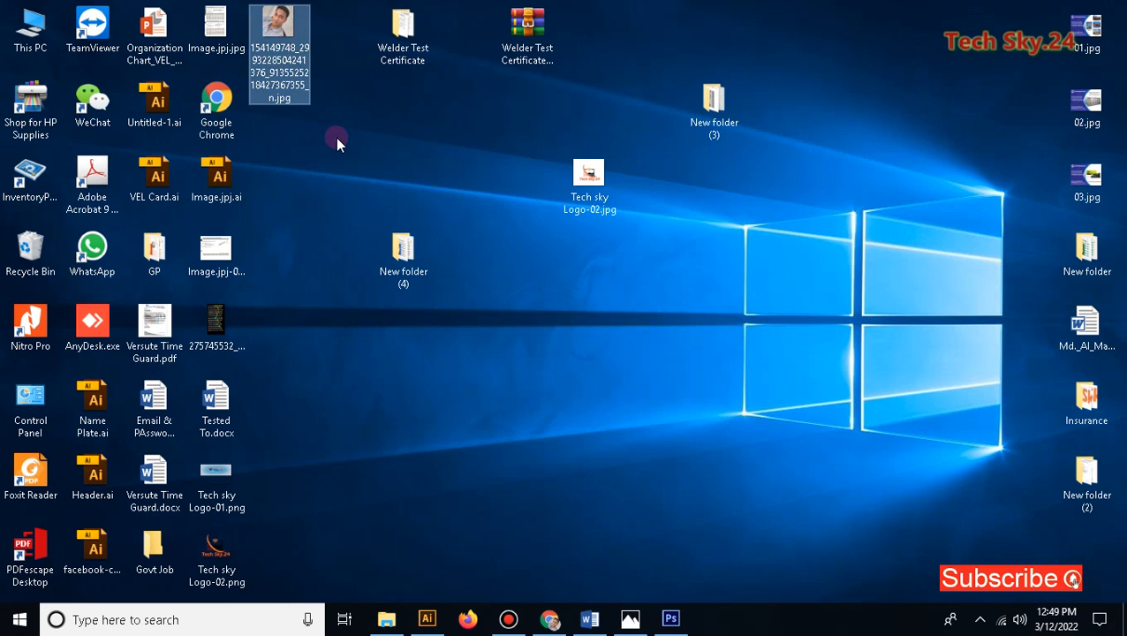
left_click_drag(279, 45, 425, 65)
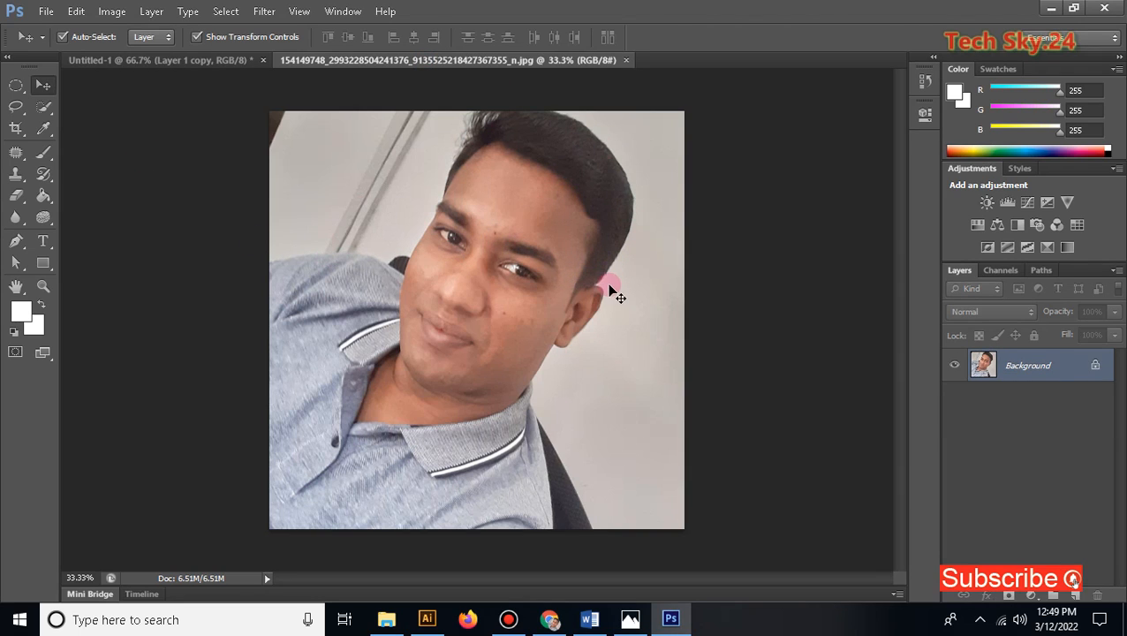
Step: Convert the portrait's locked Background into the regular layer Layer 0, duplicate it and hide the duplicate
double_click(1071, 362)
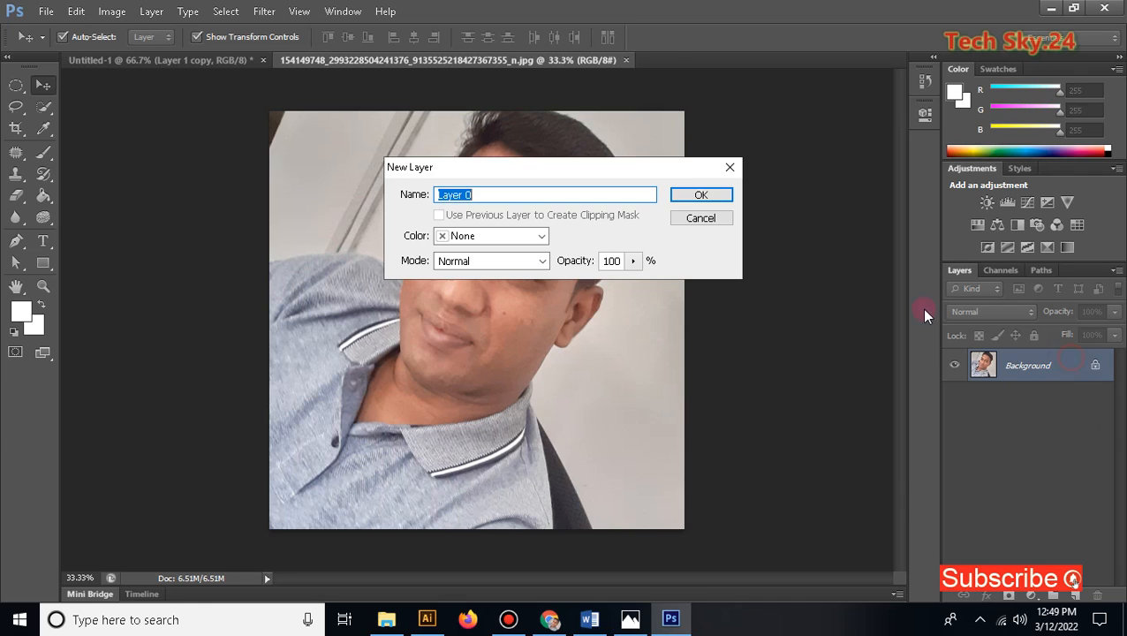
left_click(700, 193)
left_click_drag(1074, 376, 1076, 596)
left_click(955, 367)
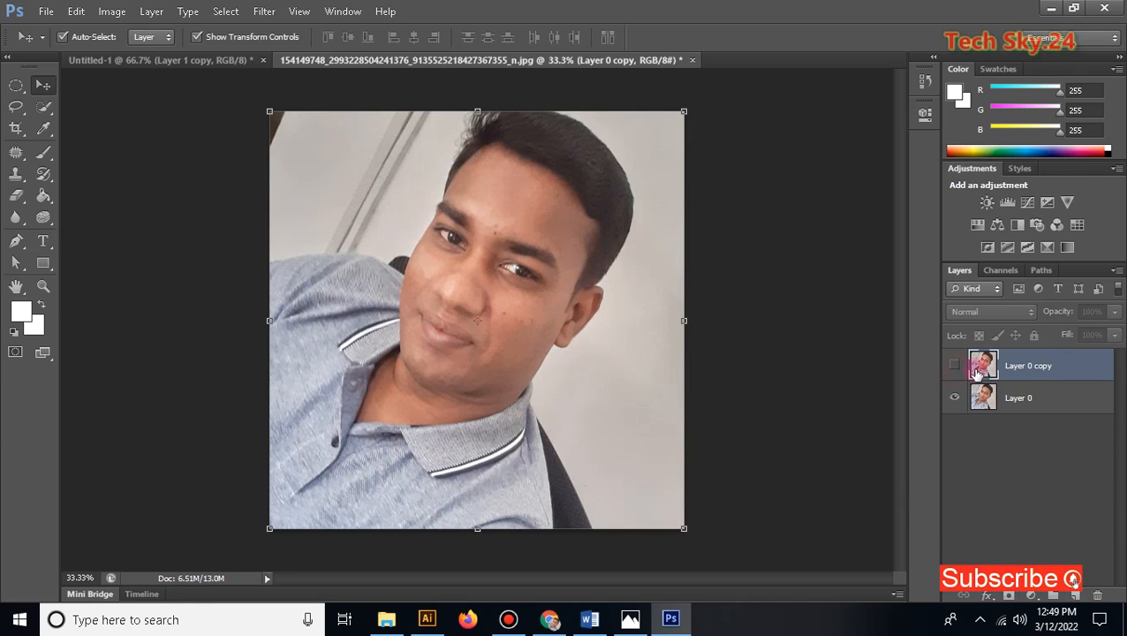
Step: Select the man with the Quick Selection tool and subtract the loose hair wisps at the front of his head
left_click(43, 106)
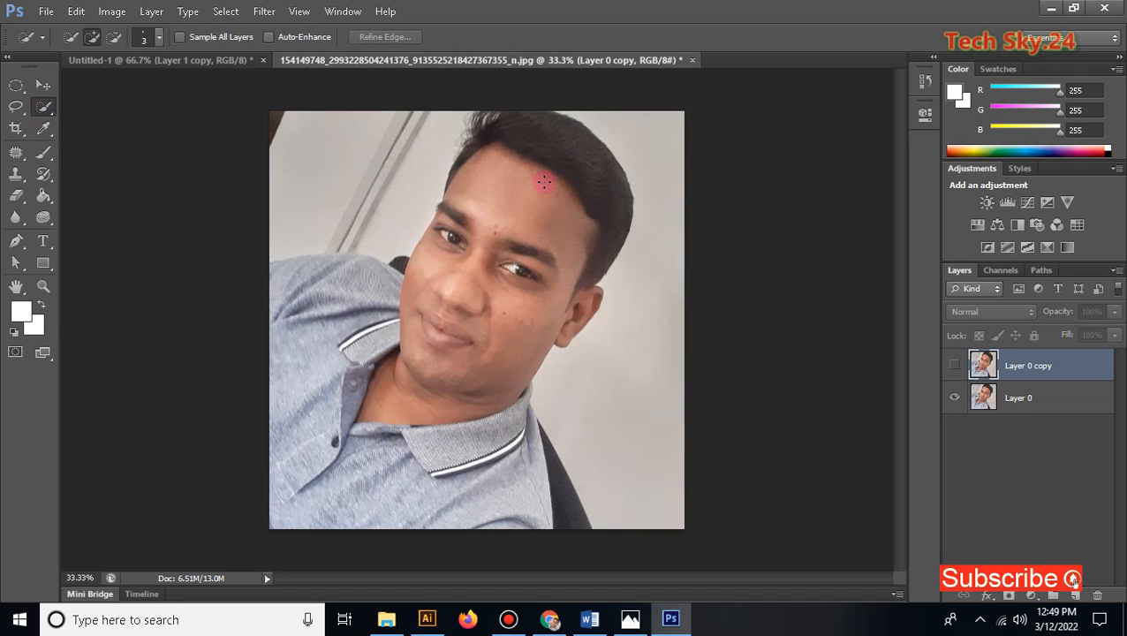
mouse_move(487, 250)
left_mouse_down()
mouse_move(504, 222)
mouse_move(384, 377)
mouse_move(415, 312)
mouse_move(316, 310)
mouse_move(455, 301)
mouse_move(345, 347)
mouse_move(285, 394)
mouse_move(305, 452)
mouse_move(342, 487)
mouse_move(450, 488)
mouse_move(512, 428)
mouse_move(428, 293)
mouse_move(355, 297)
mouse_move(284, 272)
mouse_move(347, 270)
mouse_move(319, 259)
mouse_move(352, 259)
left_mouse_up()
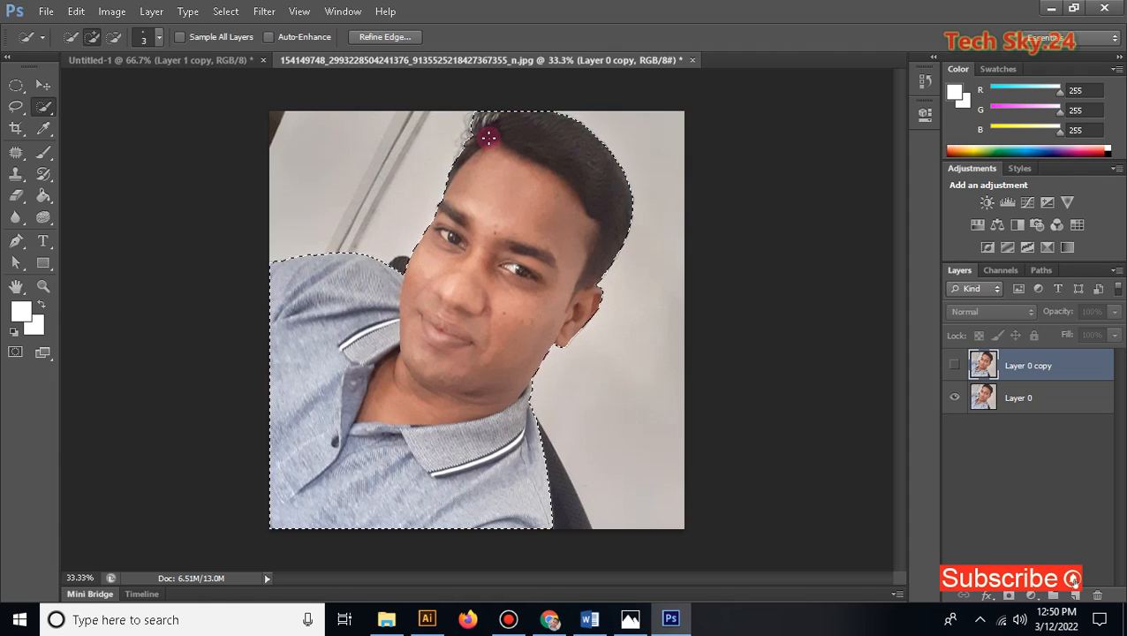
scroll(486, 129, "up", 1, "alt")
scroll(486, 83, "up", 4, "alt")
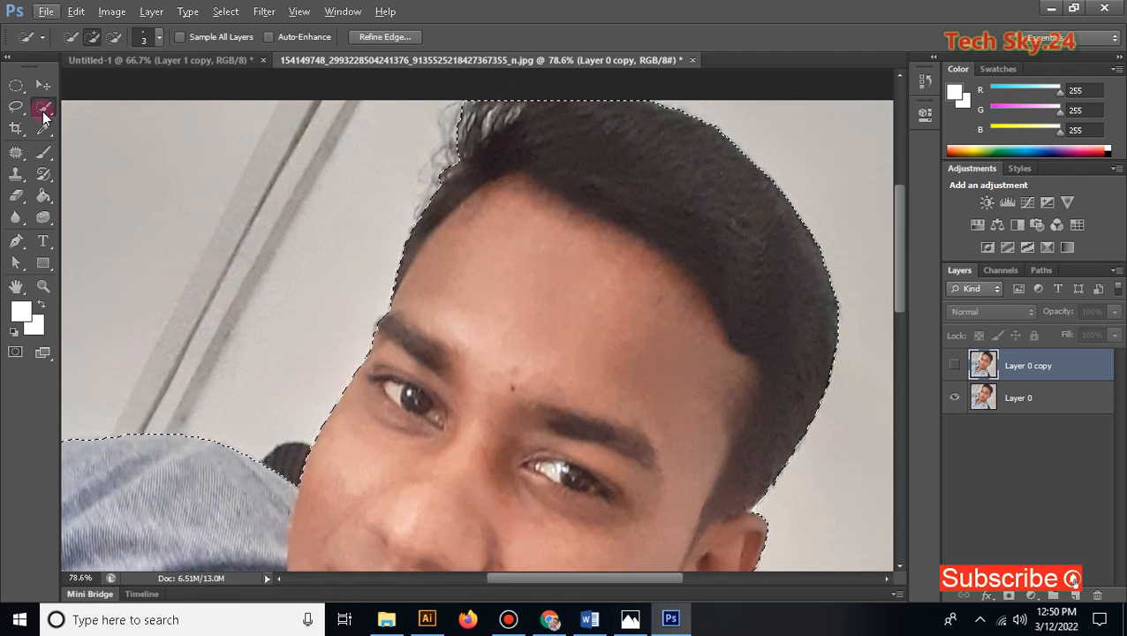
key("alt")
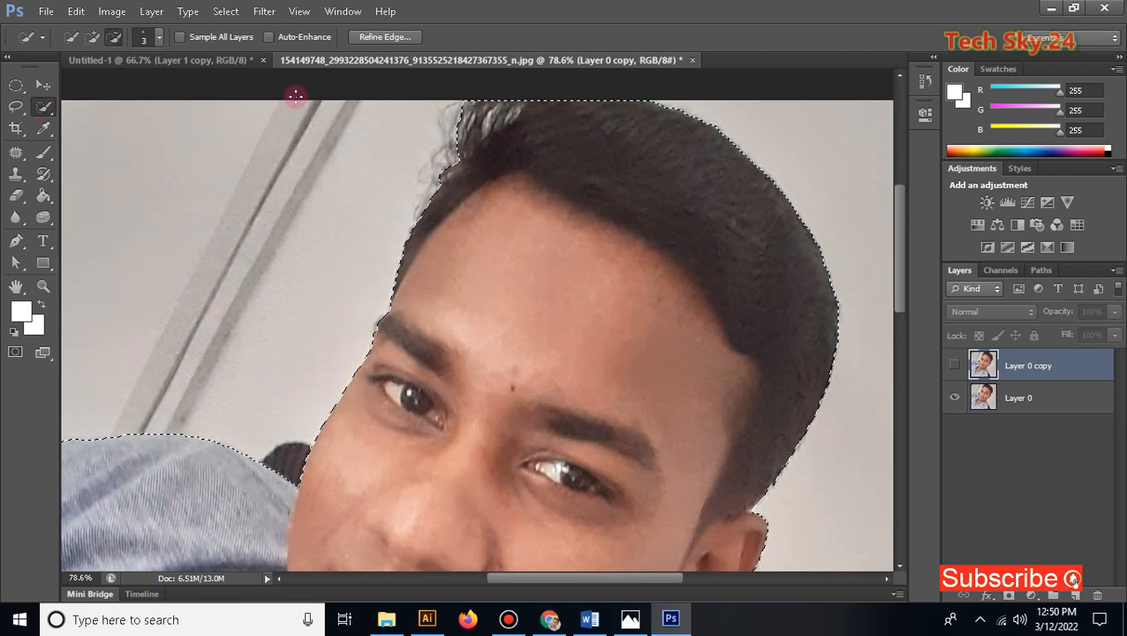
key("alt")
left_click(528, 115)
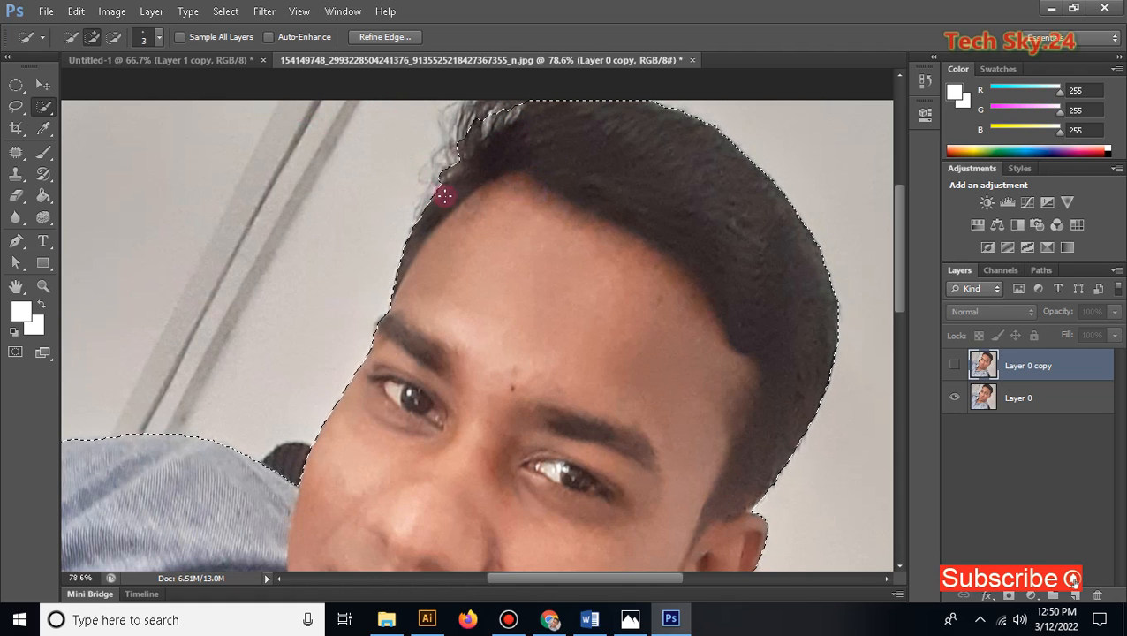
scroll(440, 188, "down", 5)
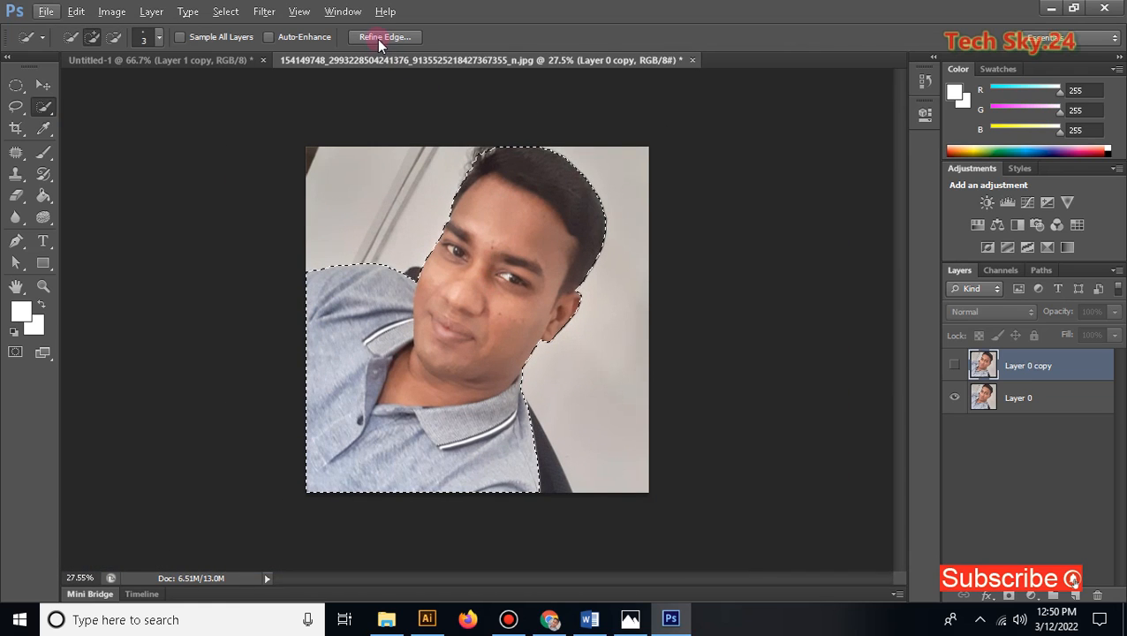
Step: Refine the selection edge with Smart Radius on, Radius 2.3 px, Smooth 12, Feather 2.2 px and Contrast 9%
left_click(226, 12)
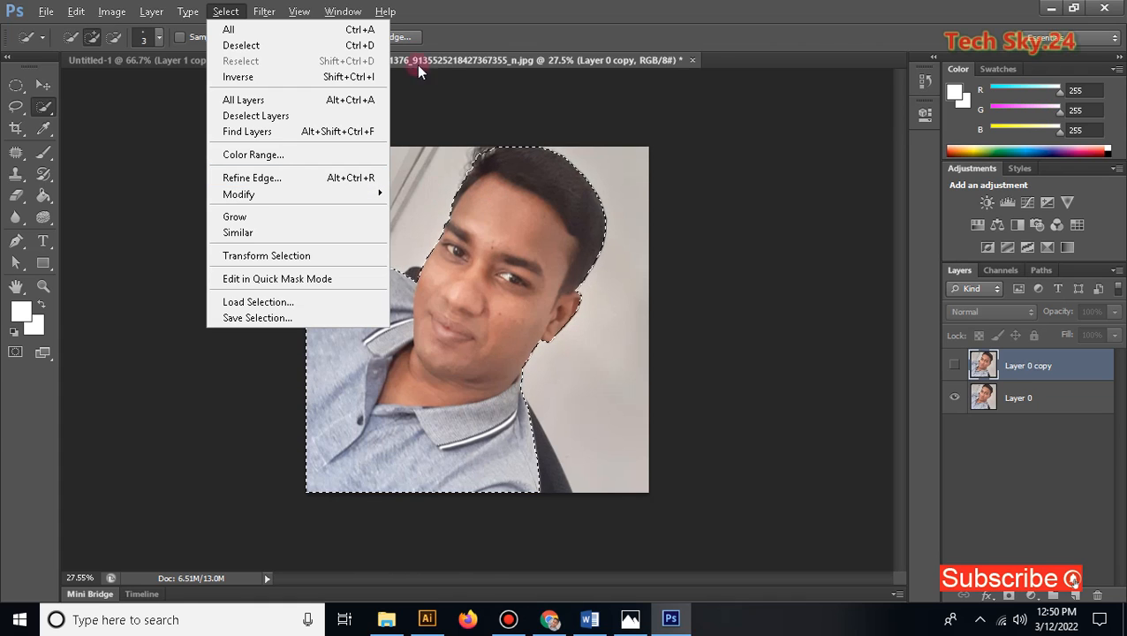
left_click(404, 37)
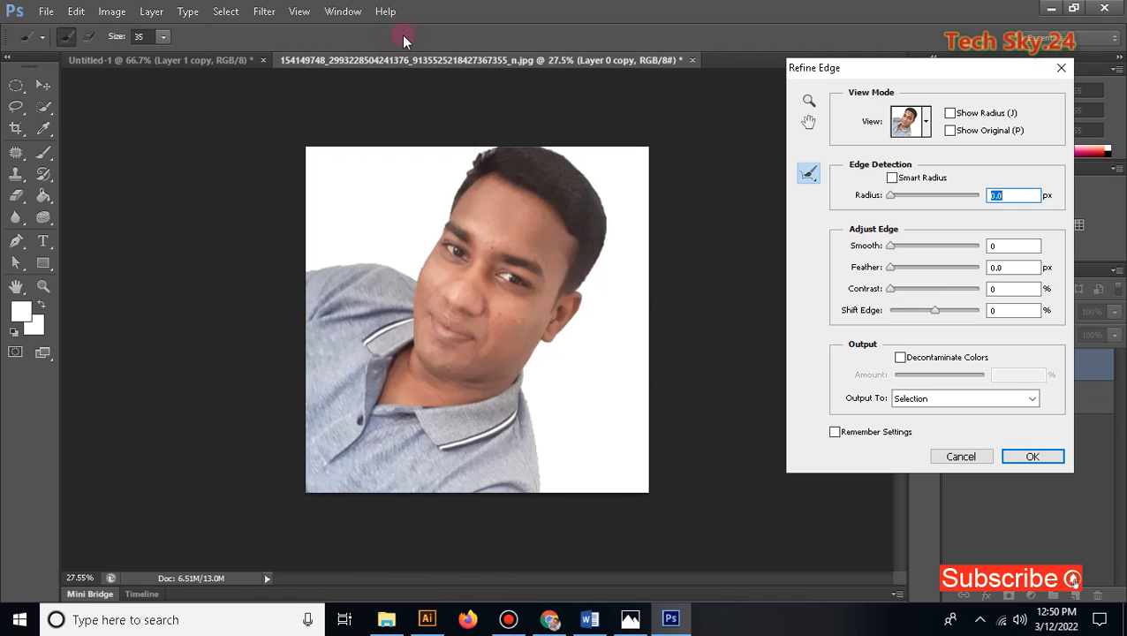
left_click(895, 178)
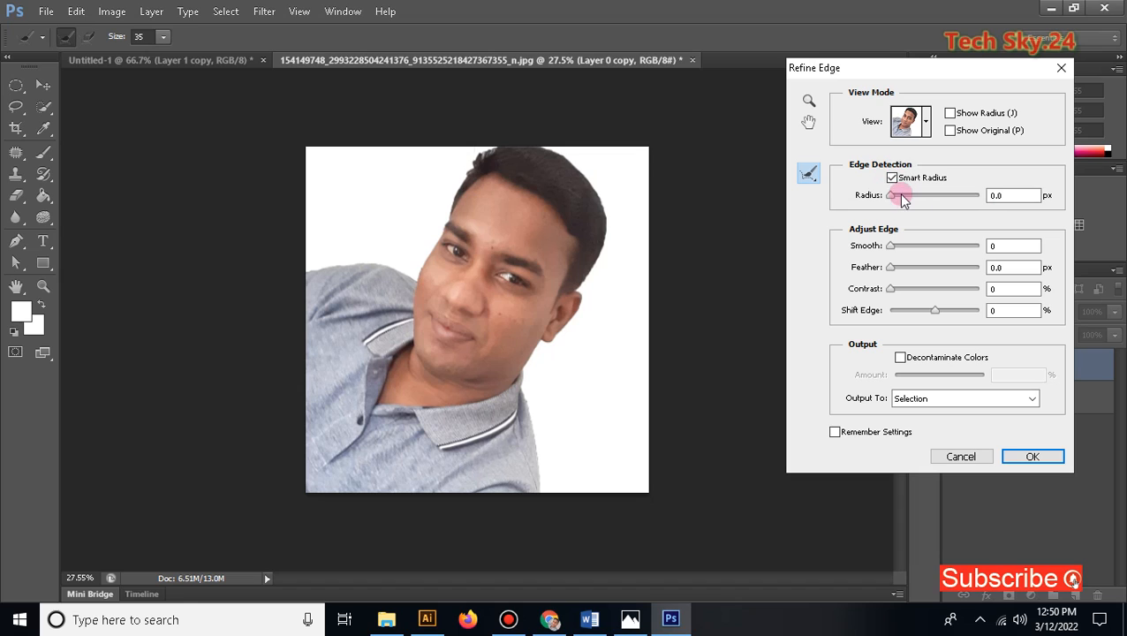
left_click(901, 195)
left_click(899, 246)
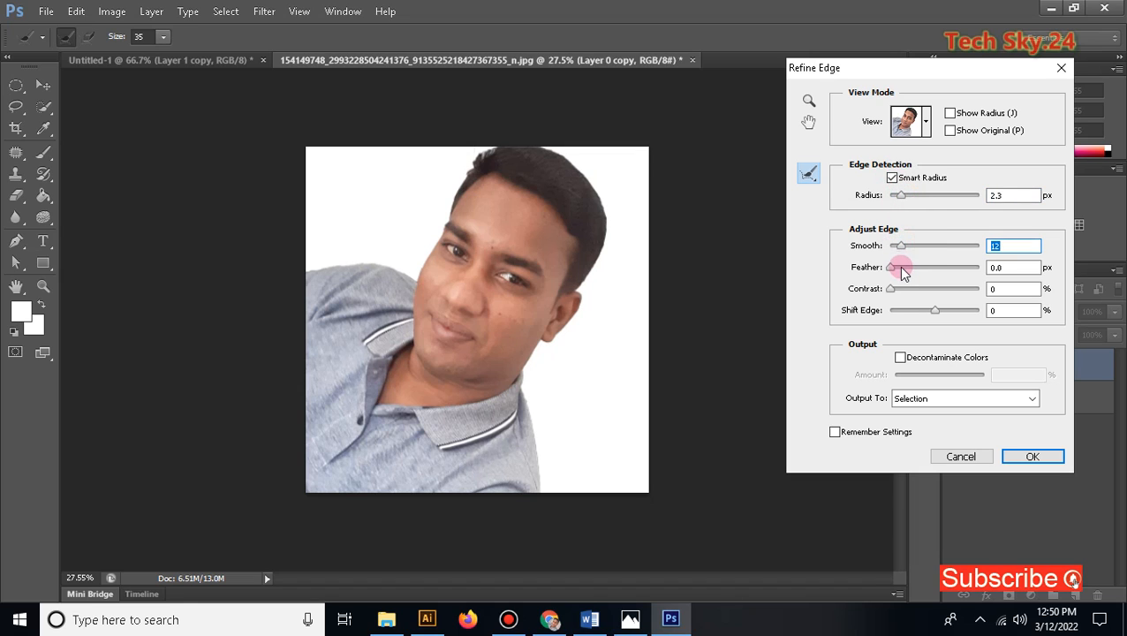
left_click(900, 267)
left_click(897, 289)
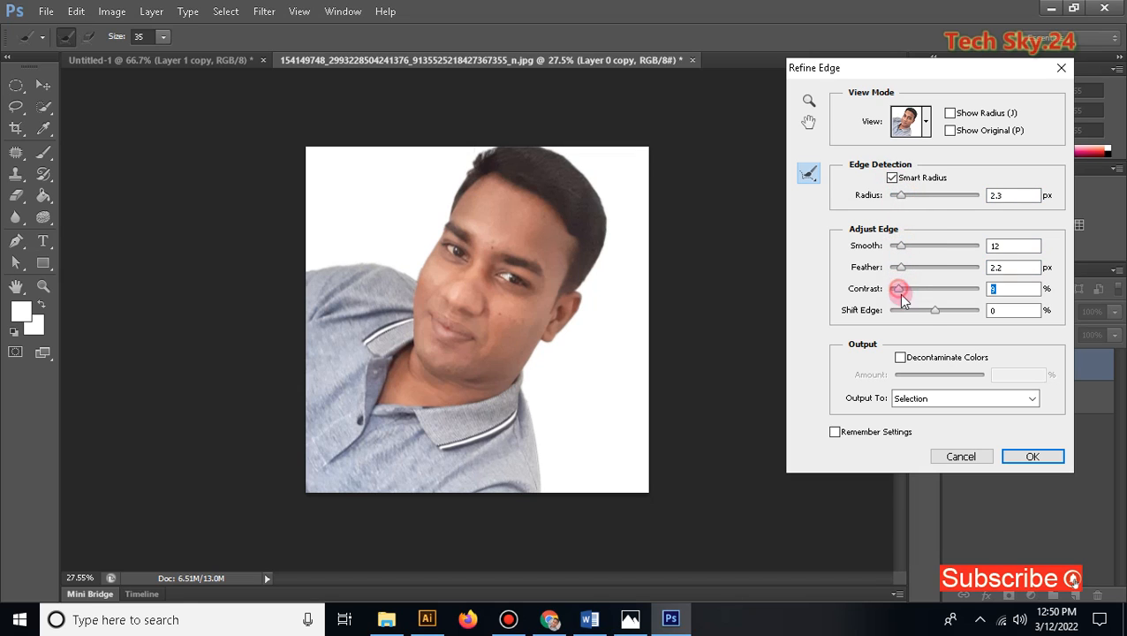
Step: Output the refined selection of the man to a new layer
left_click(927, 400)
left_click(919, 442)
left_click(1033, 457)
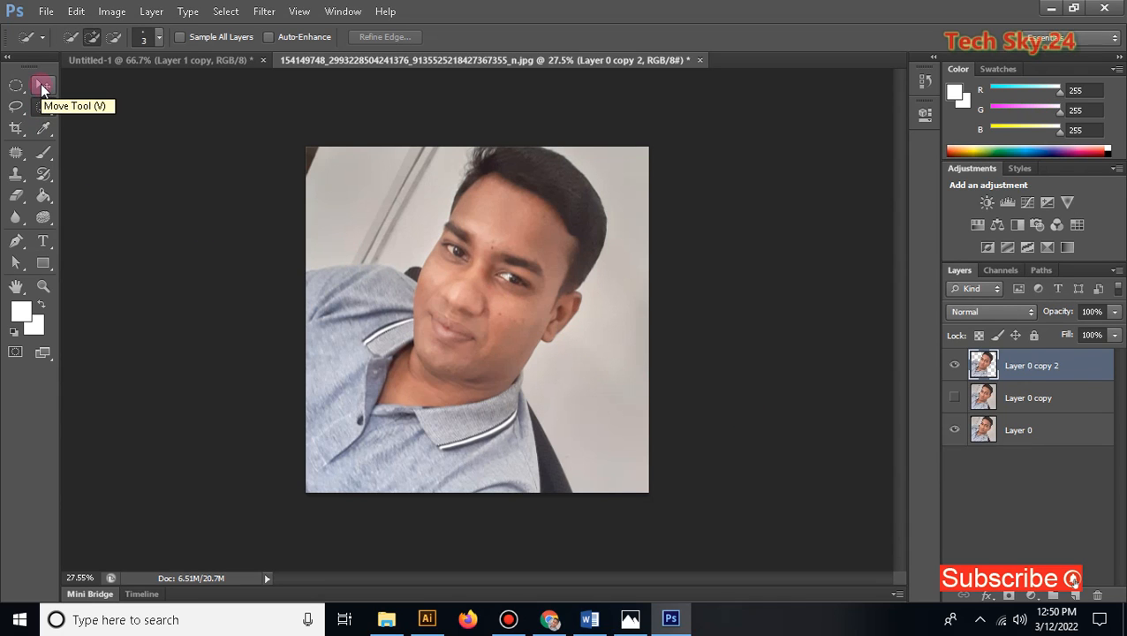
Step: Bring the cut-out man's layer from the portrait document into the Untitled-1 thumbnail document with the Move tool
left_click(41, 85)
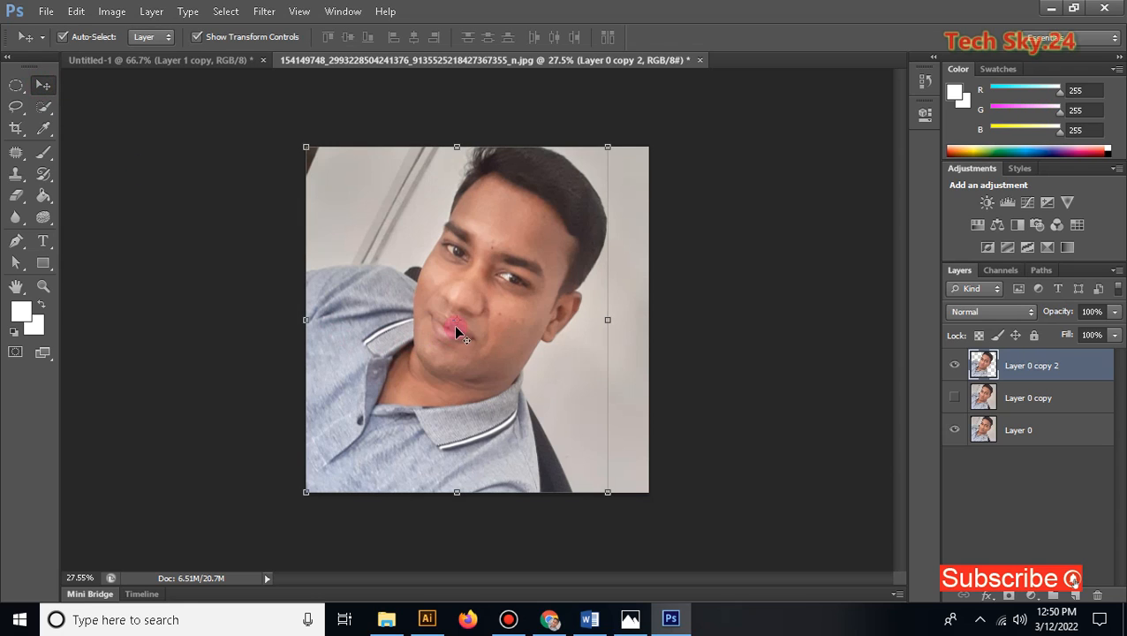
left_click_drag(454, 323, 188, 64)
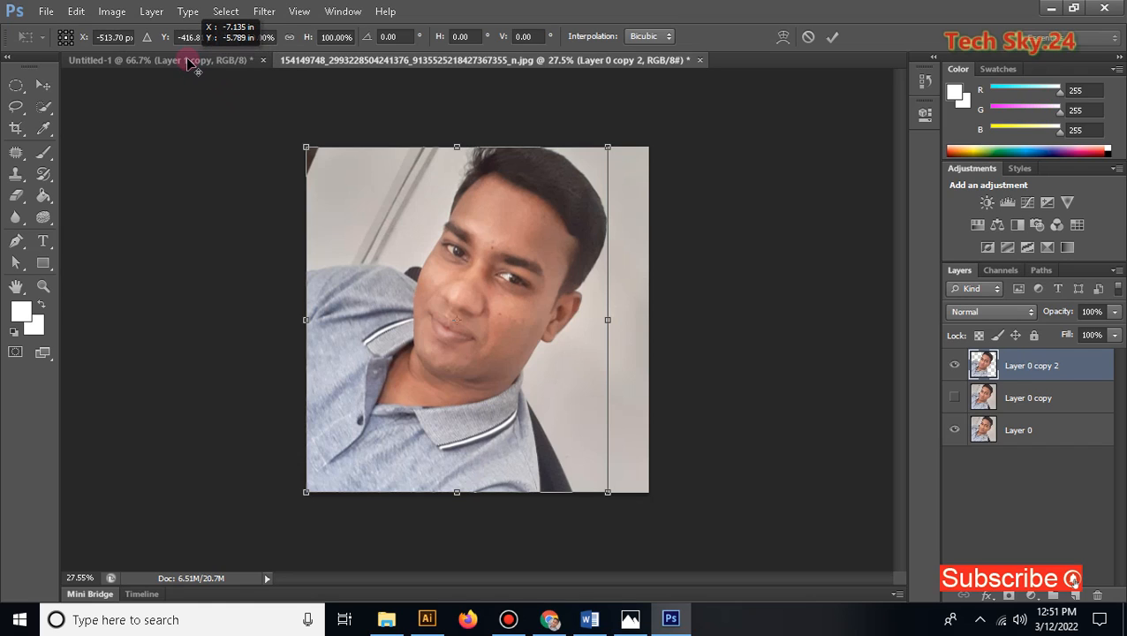
left_click_drag(188, 64, 185, 67)
left_click(43, 85)
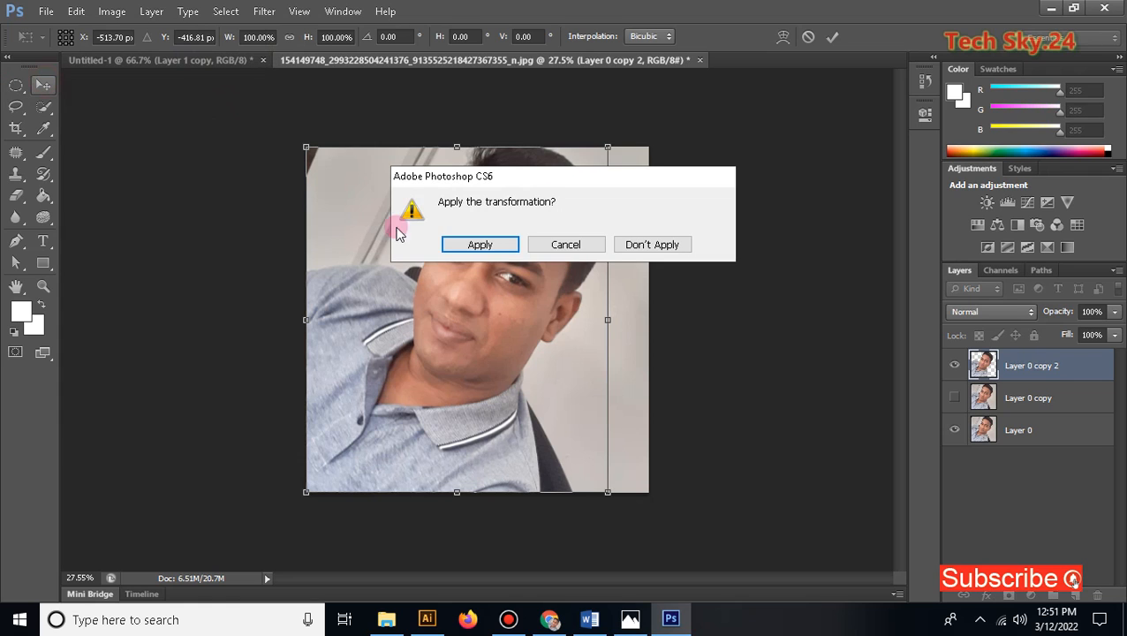
left_click(482, 245)
left_click_drag(480, 323, 588, 347)
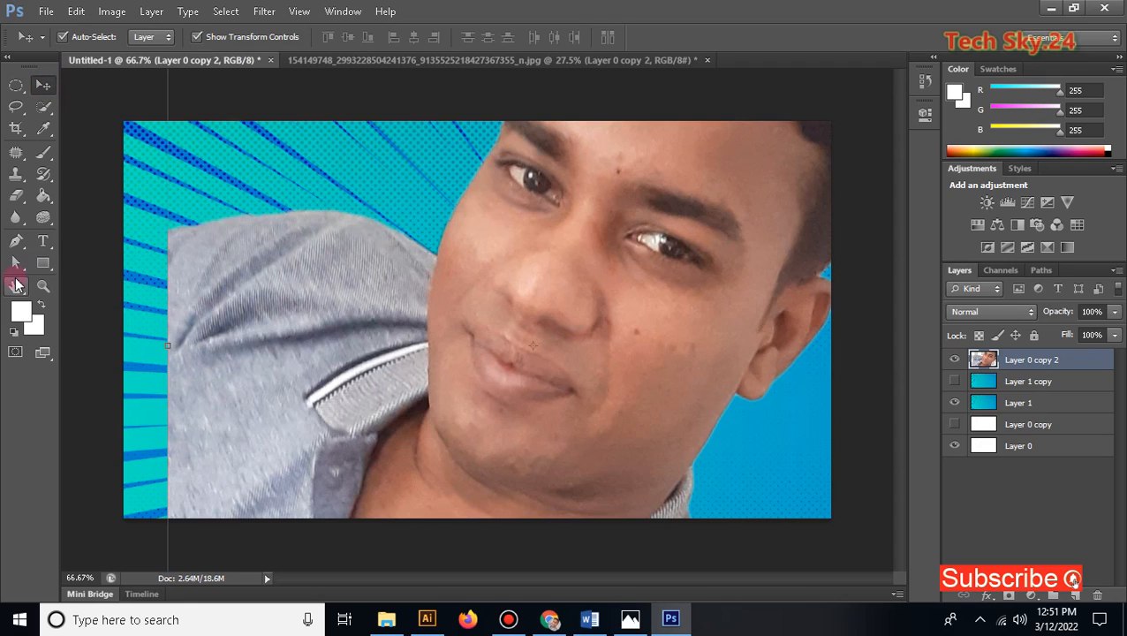
Step: Scale the cut-out man to about 45% and place him in the right half of the thumbnail
scroll(720, 201, "down", 3)
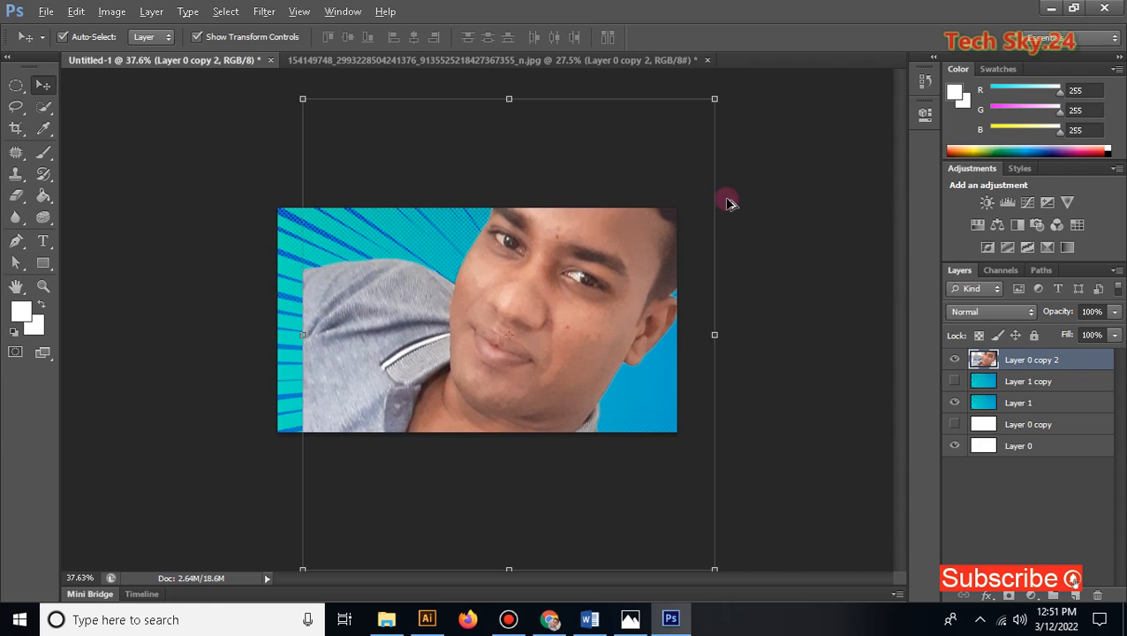
left_click_drag(711, 113, 484, 369)
left_click_drag(428, 403, 638, 287)
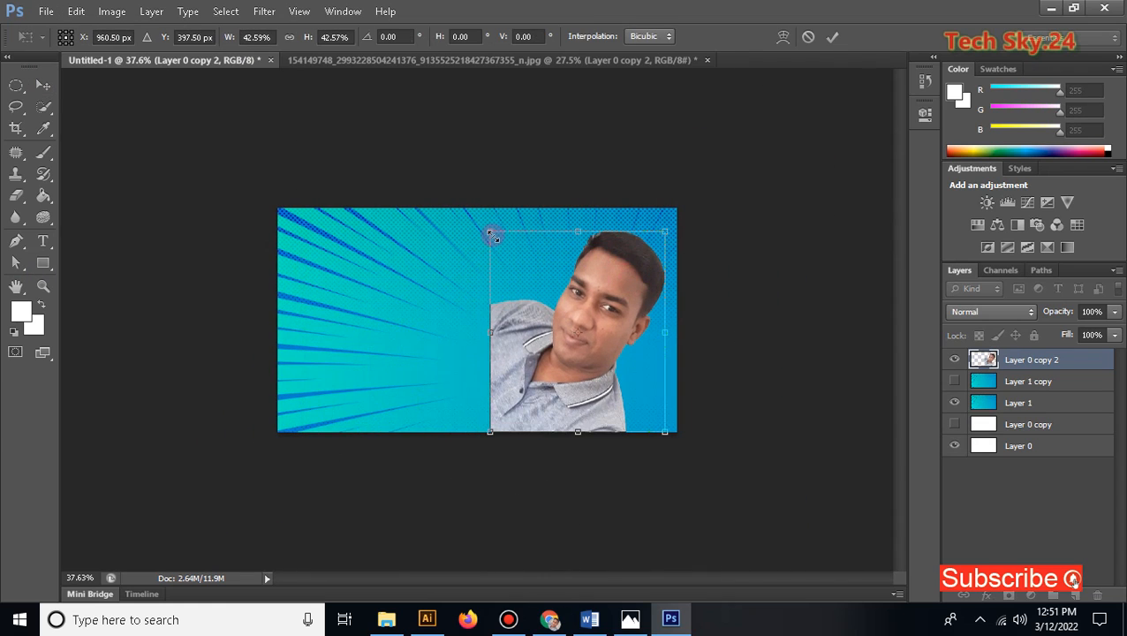
mouse_move(495, 238)
left_mouse_down()
mouse_move(605, 336)
mouse_move(464, 226)
mouse_move(476, 233)
left_mouse_up()
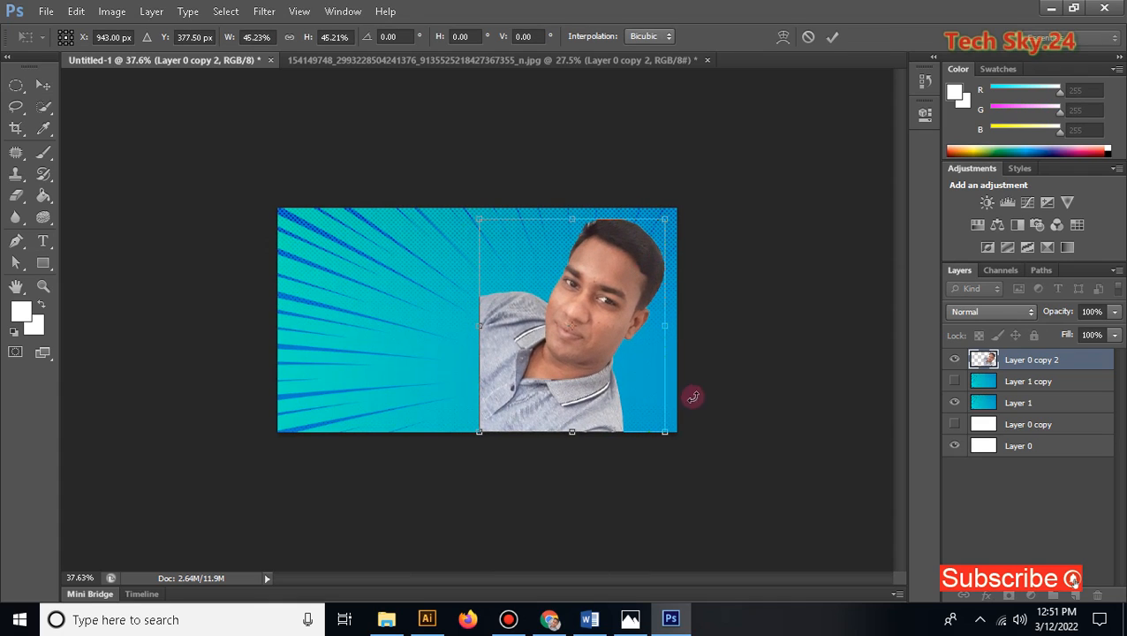
Step: Rotate the cut-out man about 29° counter-clockwise, move him into the thumbnail's lower-right corner and apply the transformation
left_click_drag(673, 443, 728, 385)
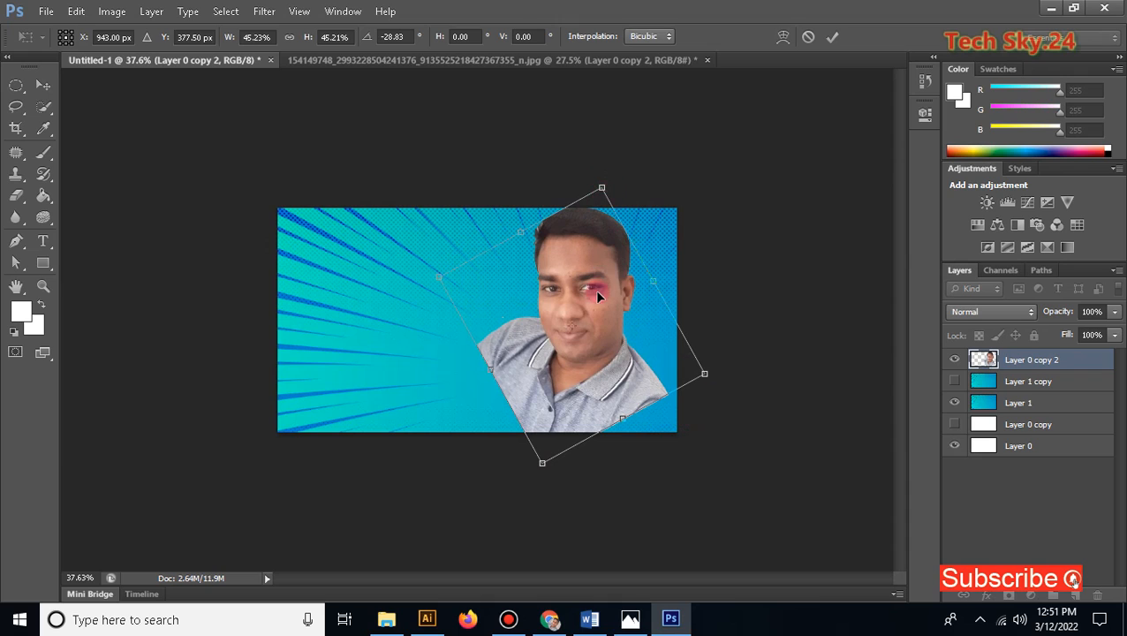
left_click_drag(597, 294, 623, 326)
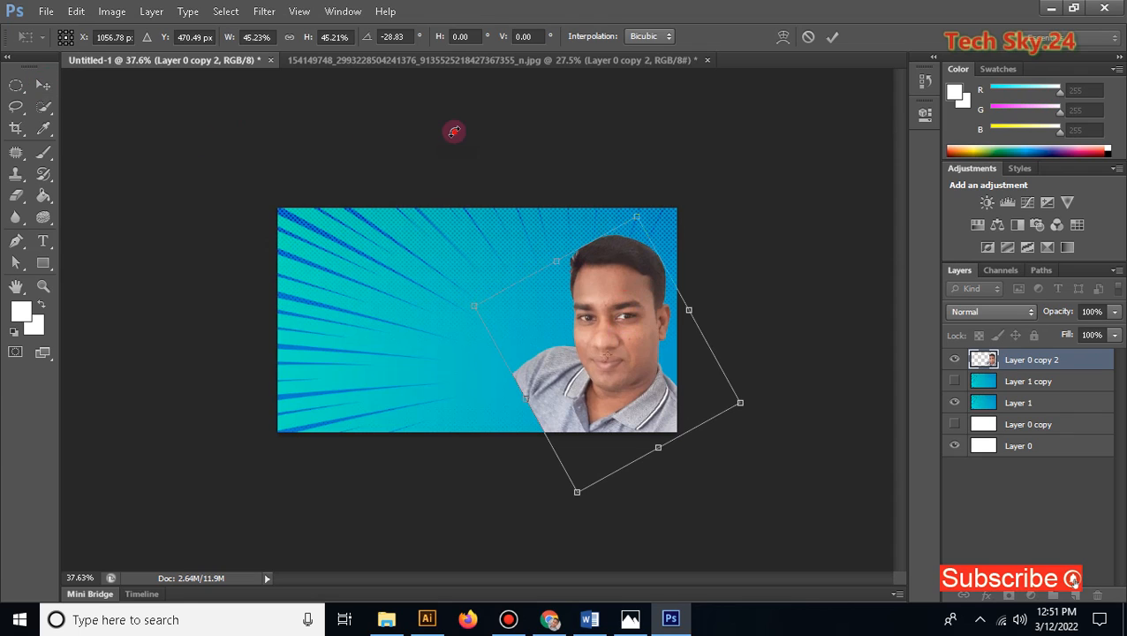
left_click(40, 88)
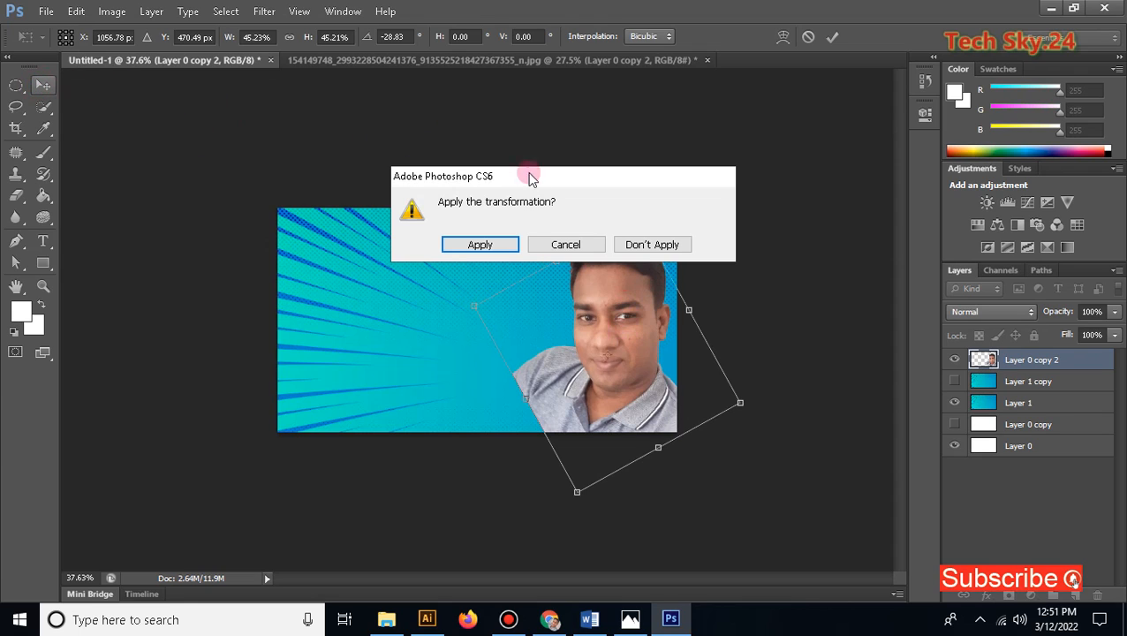
left_click(478, 244)
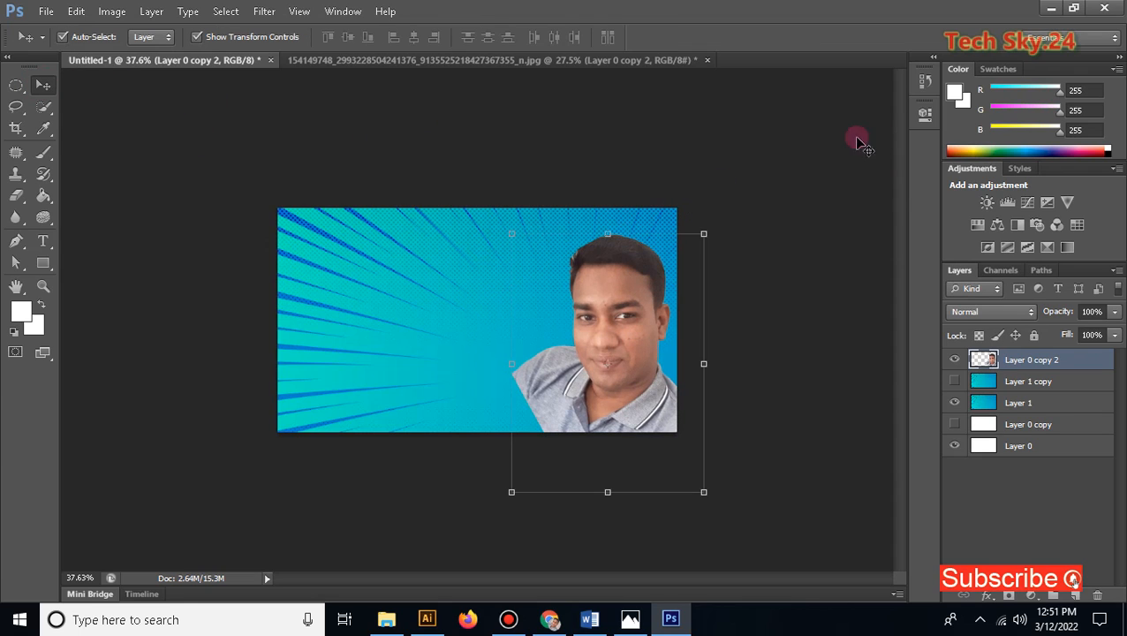
left_click(825, 148)
left_click(653, 274)
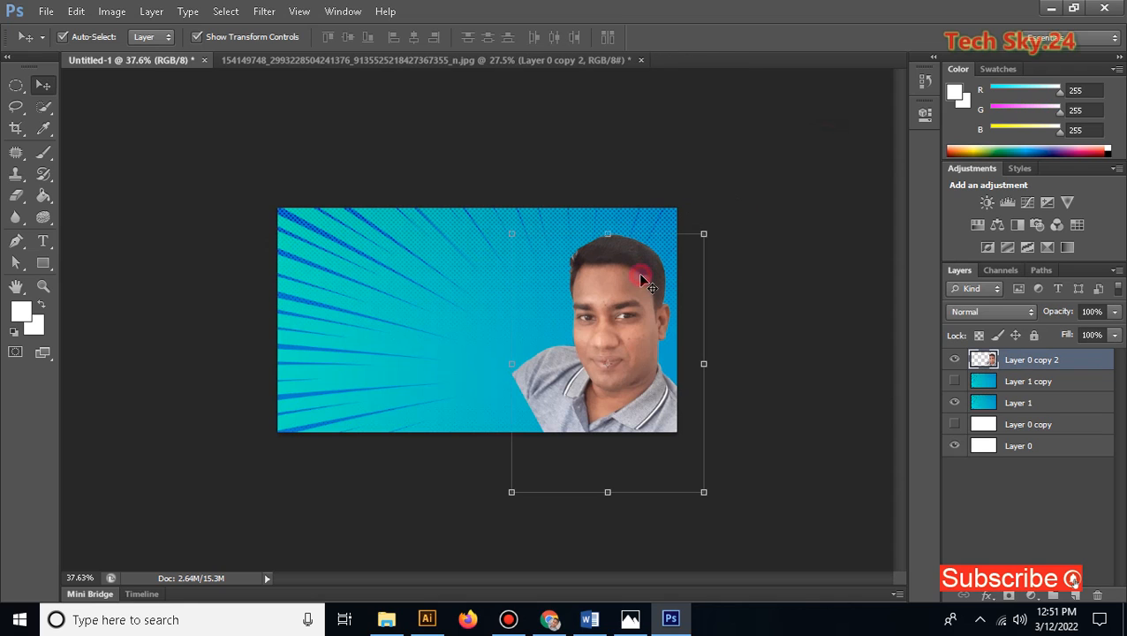
double_click(1080, 362)
left_click_drag(845, 139, 297, 135)
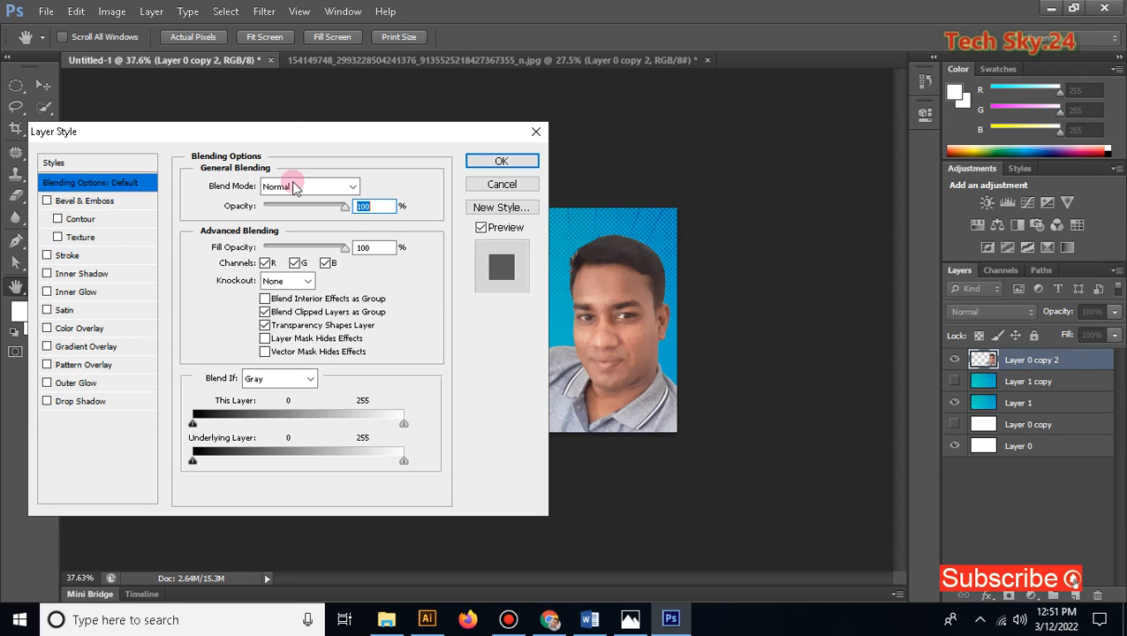
key("Return")
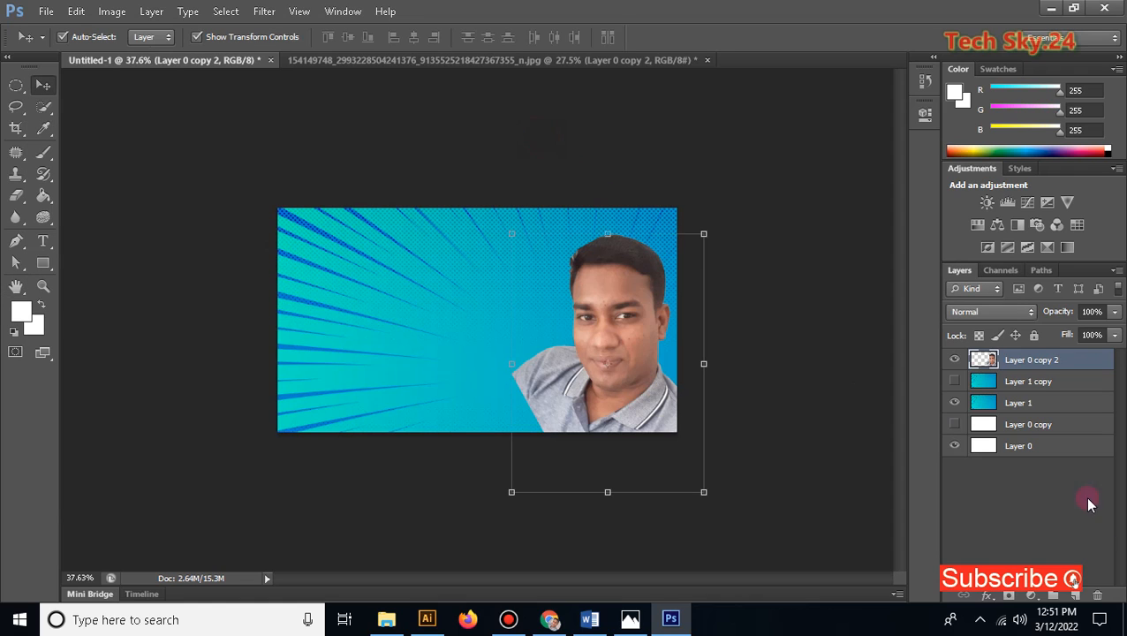
Step: Add a Stroke effect to the cut-out man's layer and set its colour to white (ffffff)
double_click(1093, 362)
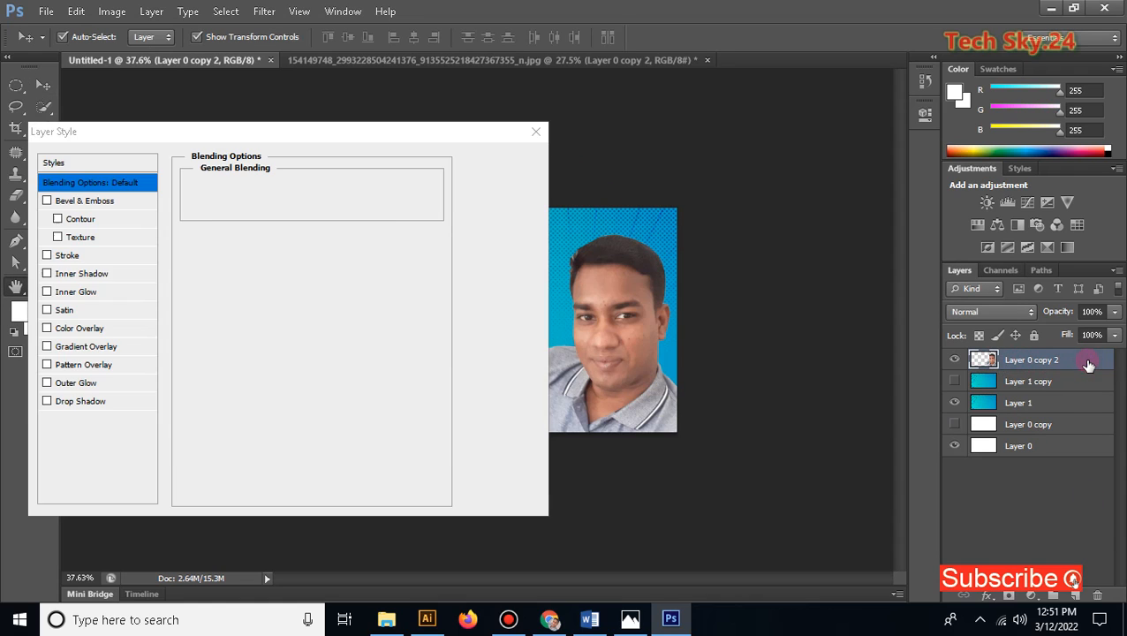
left_click(47, 255)
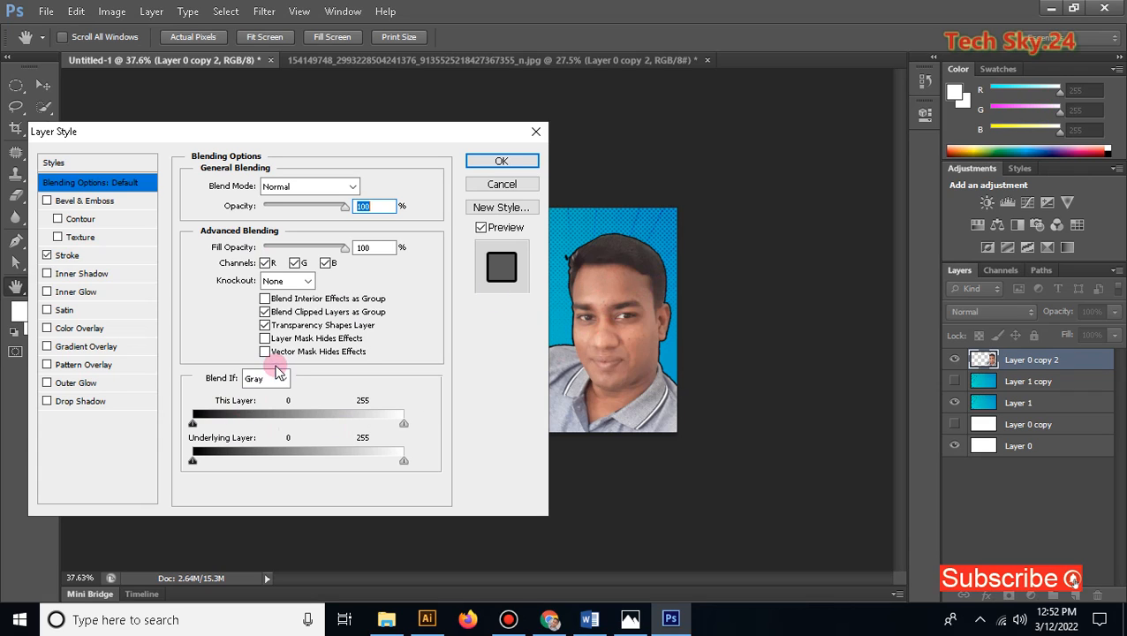
left_click(113, 255)
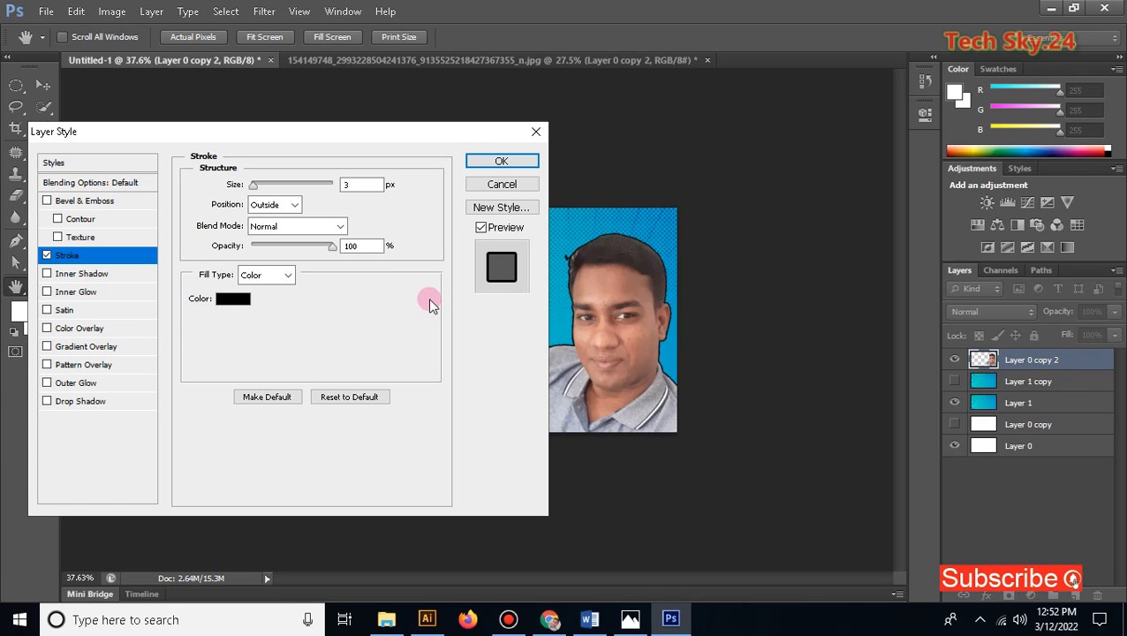
left_click(239, 300)
left_click_drag(451, 307, 289, 252)
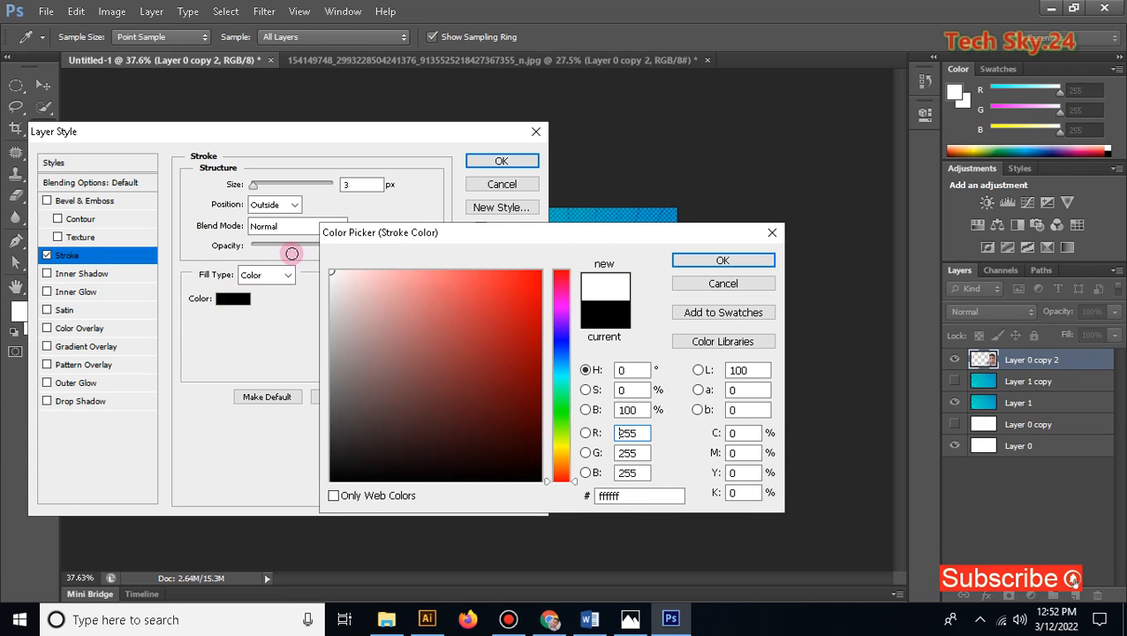
left_click(700, 257)
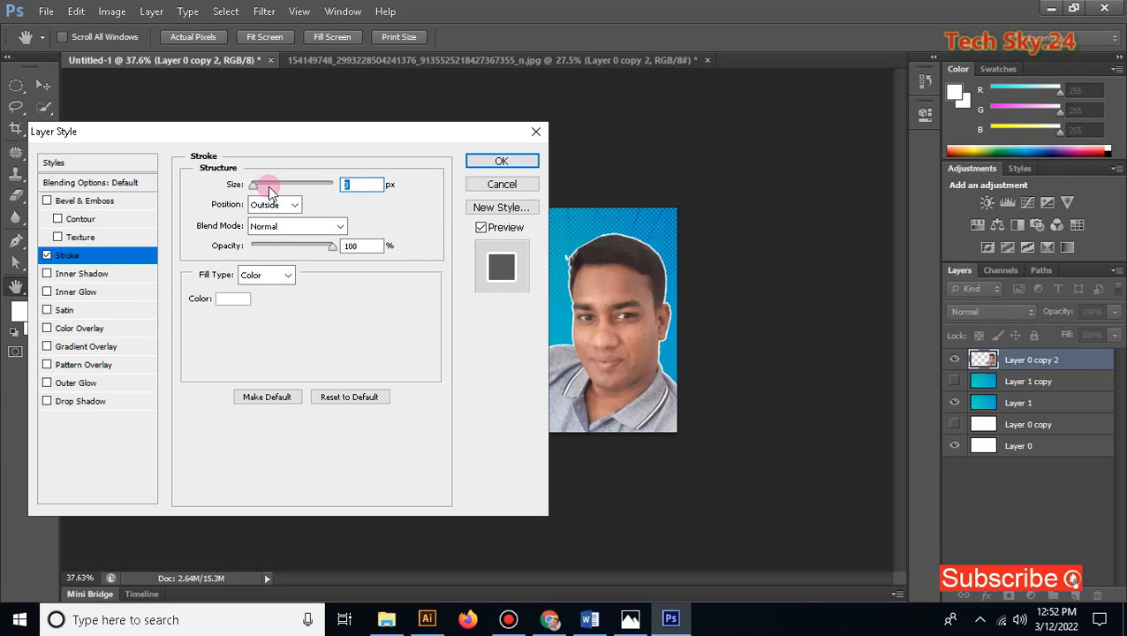
Step: Set the man's white stroke size to 16 px, apply the layer style and deselect the layer
left_click_drag(258, 184, 269, 187)
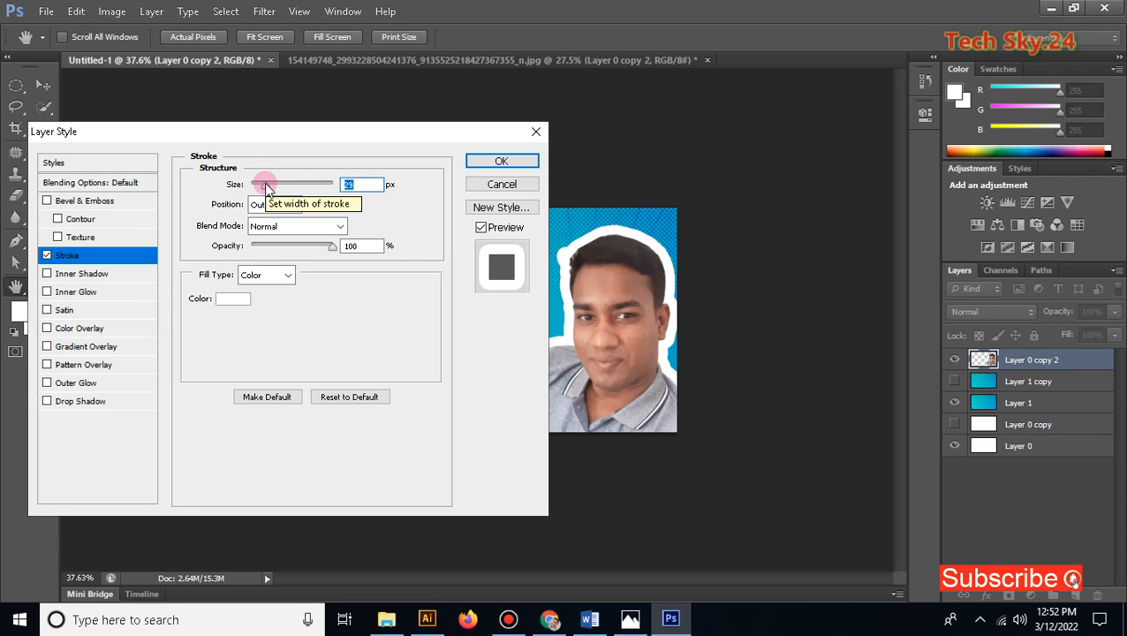
left_click_drag(263, 187, 261, 188)
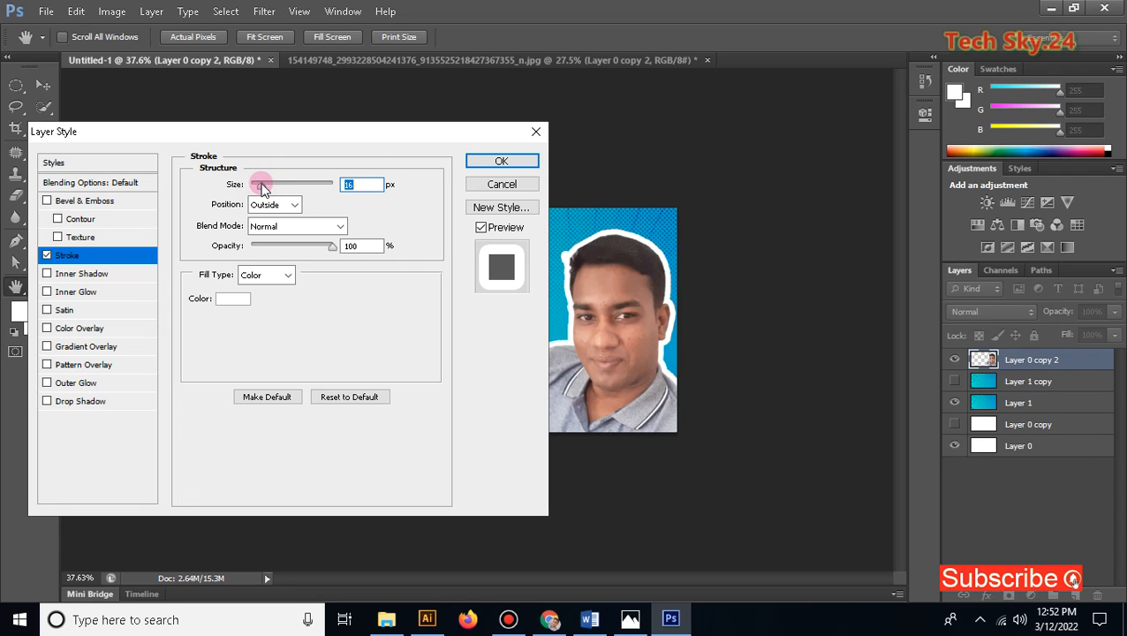
left_click(521, 164)
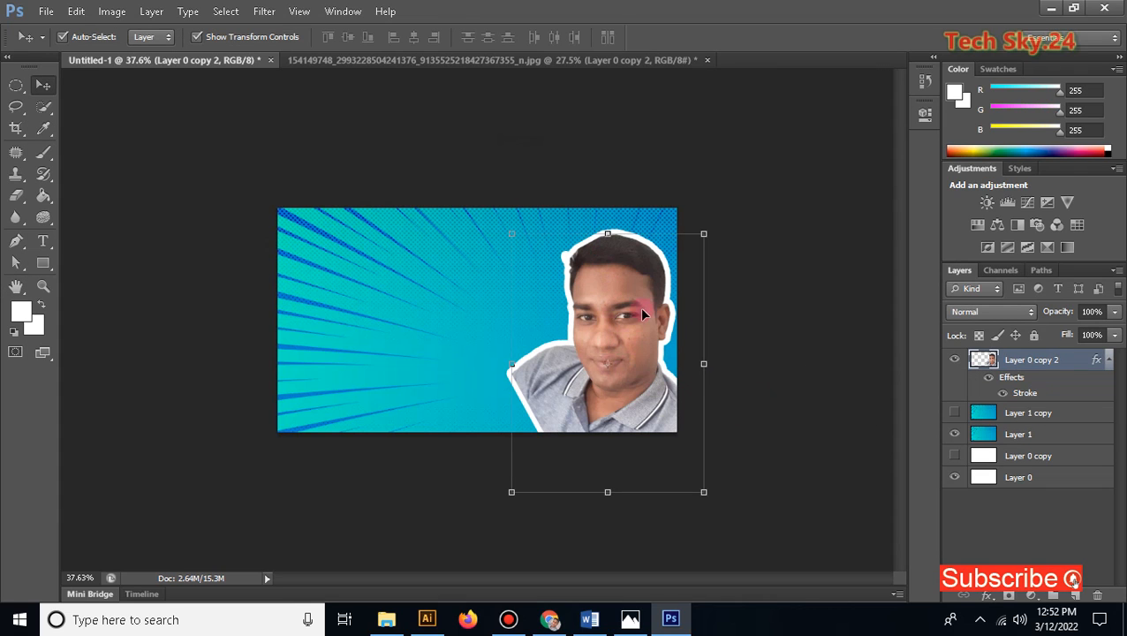
left_click(775, 299)
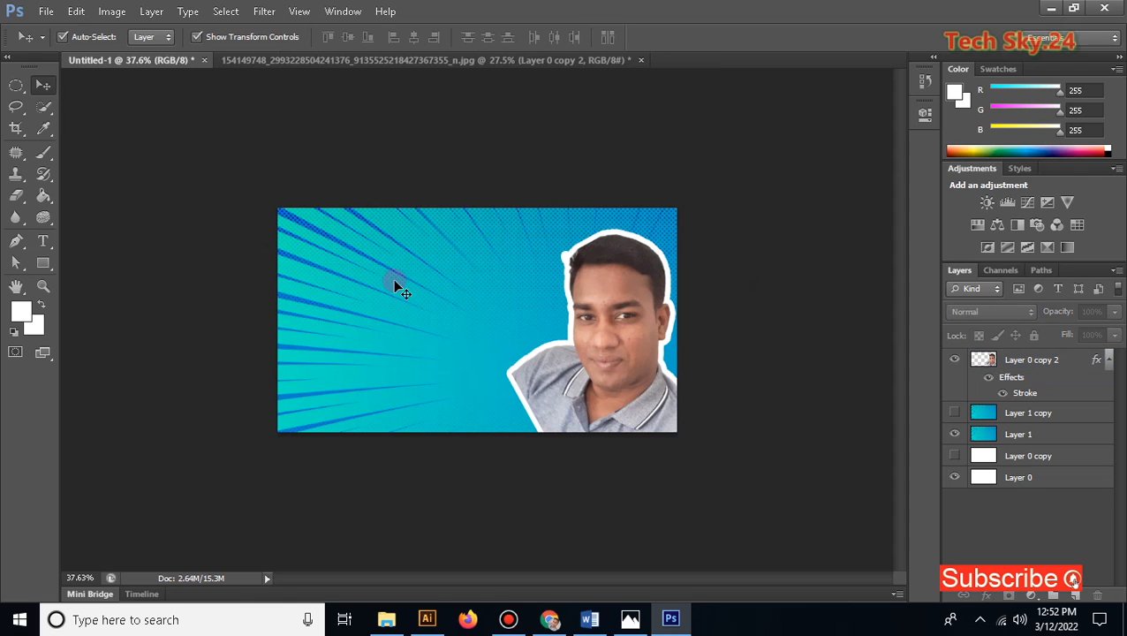
Step: Start a text layer near the thumbnail's upper-left corner and choose the Siyam Rupali ANSI font
left_click(42, 243)
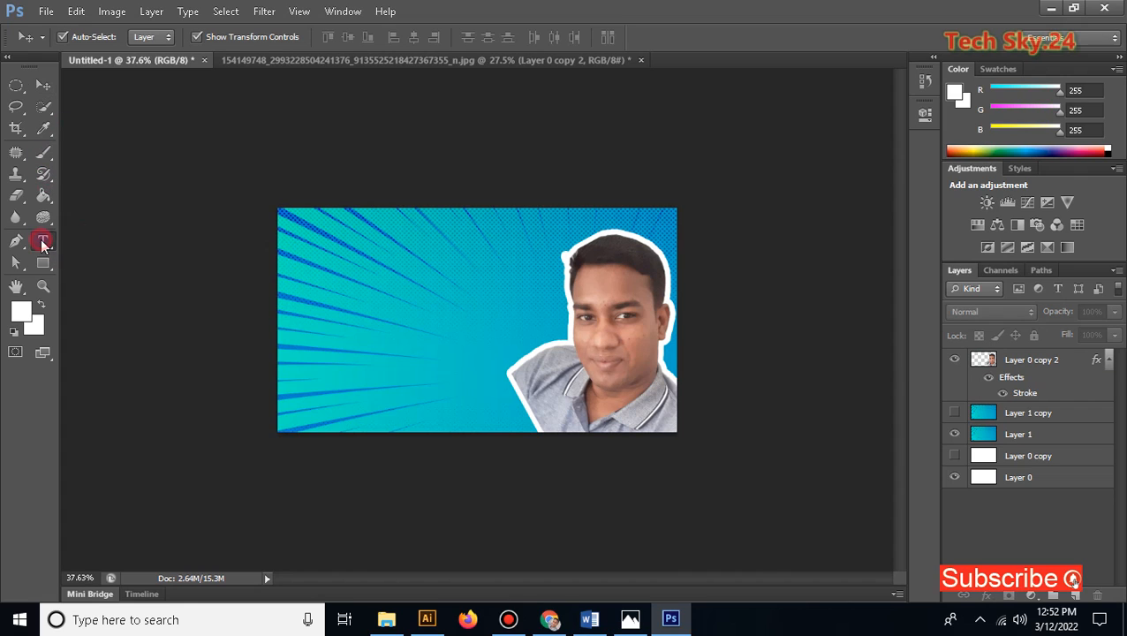
left_click(311, 246)
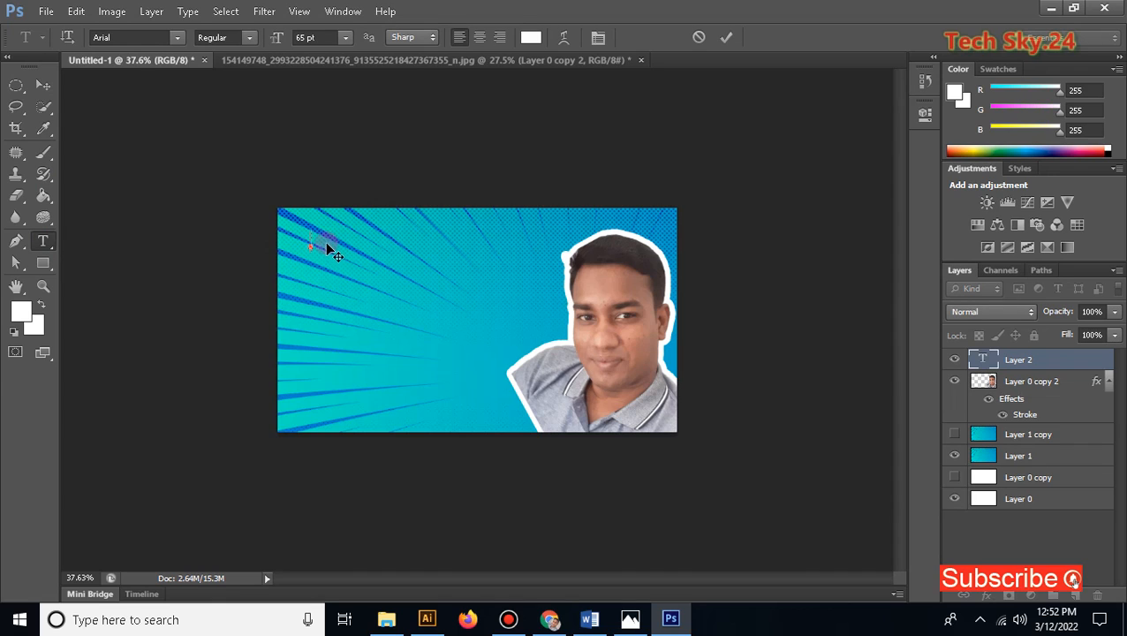
left_click(159, 39)
left_click(176, 39)
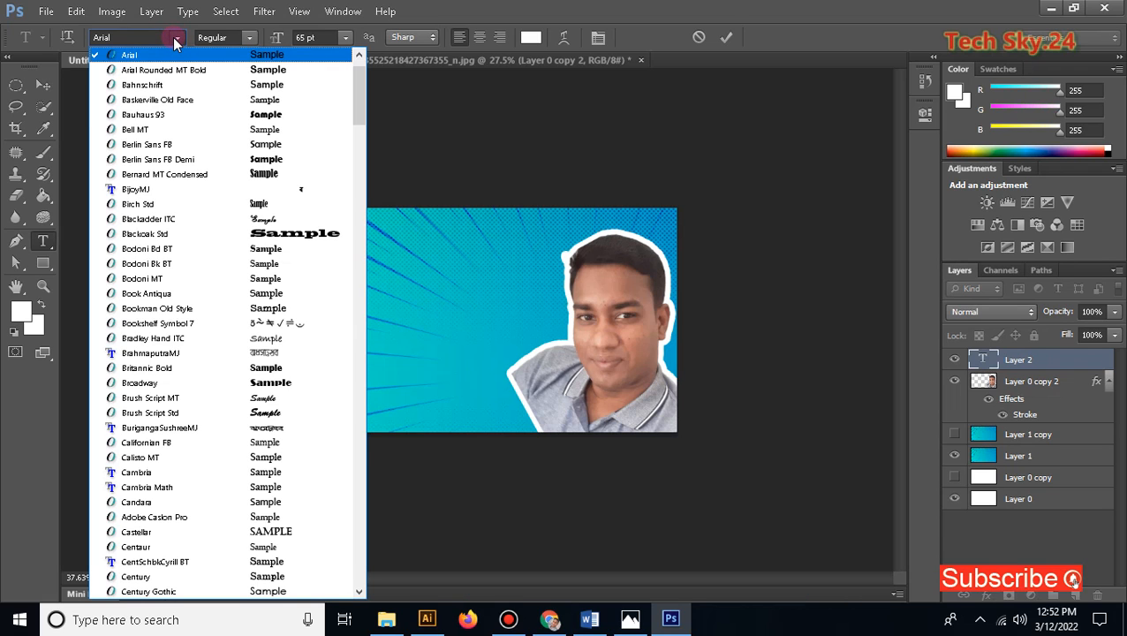
left_click(141, 37)
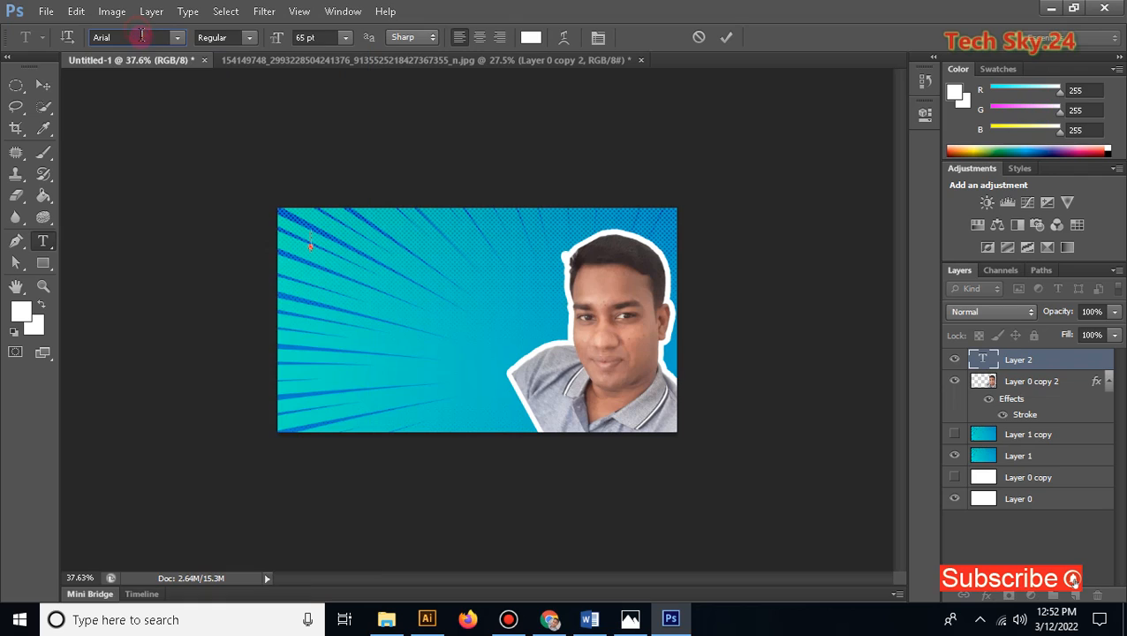
type("Sy")
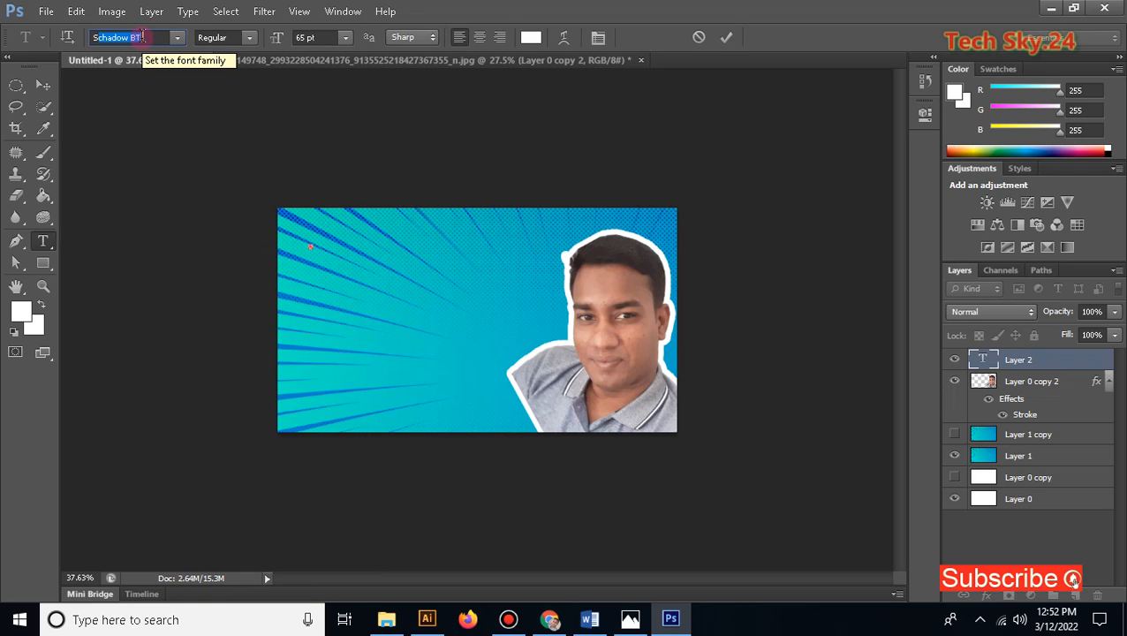
type("yam Rupali ANSI")
key("Return")
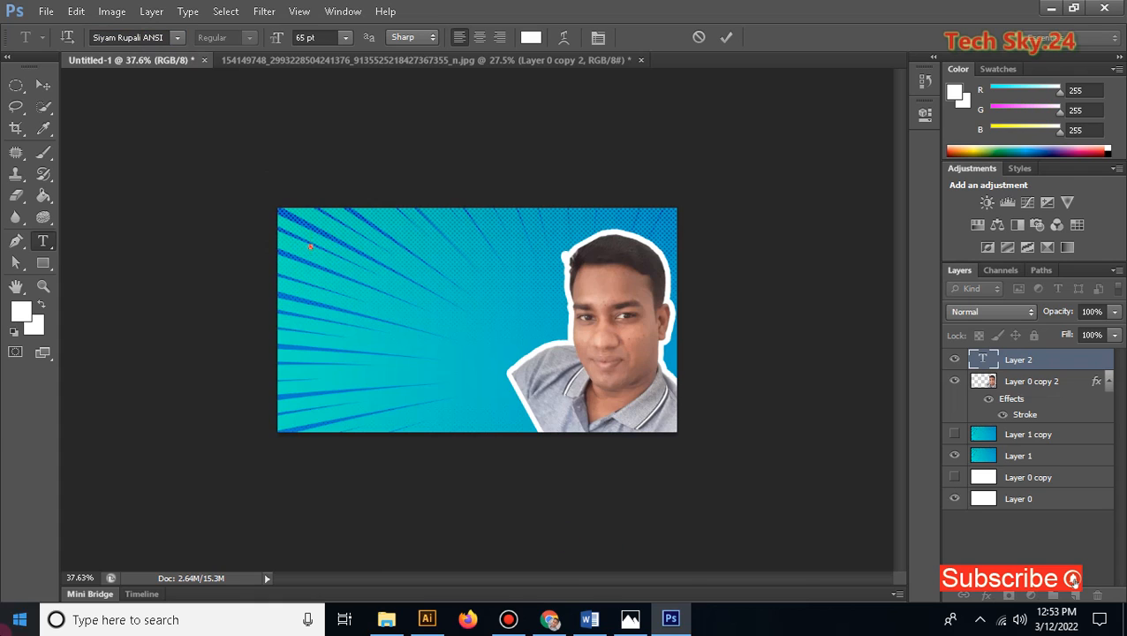
Step: Launch Avro Keyboard and open its Unicode to Bijoy Converter
left_click(19, 619)
left_click(119, 461)
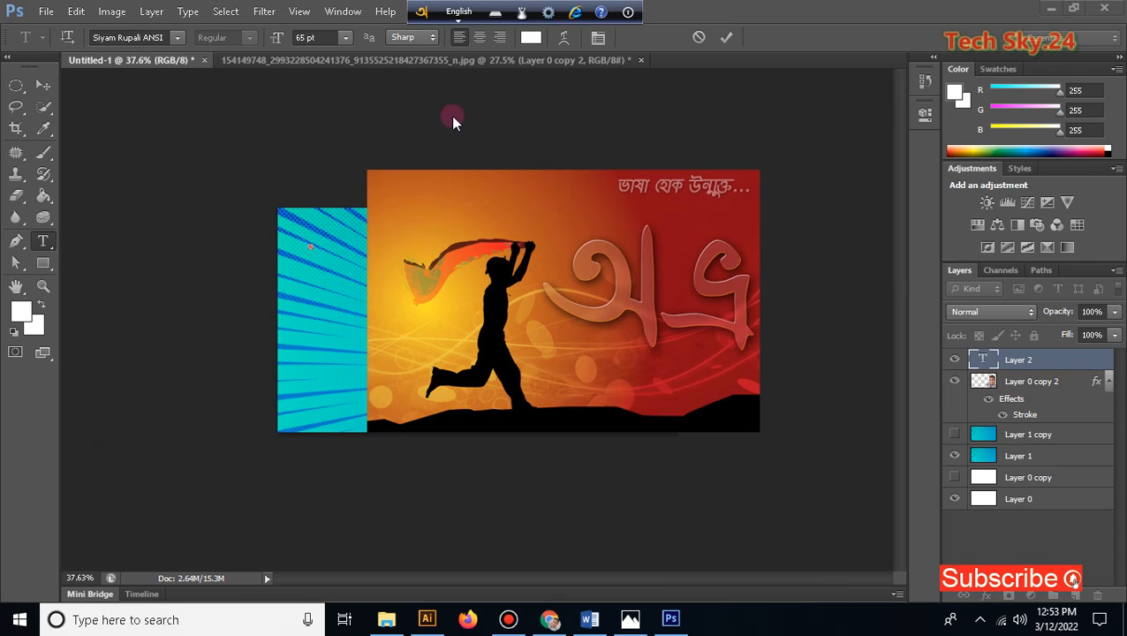
left_click(525, 14)
left_click(603, 139)
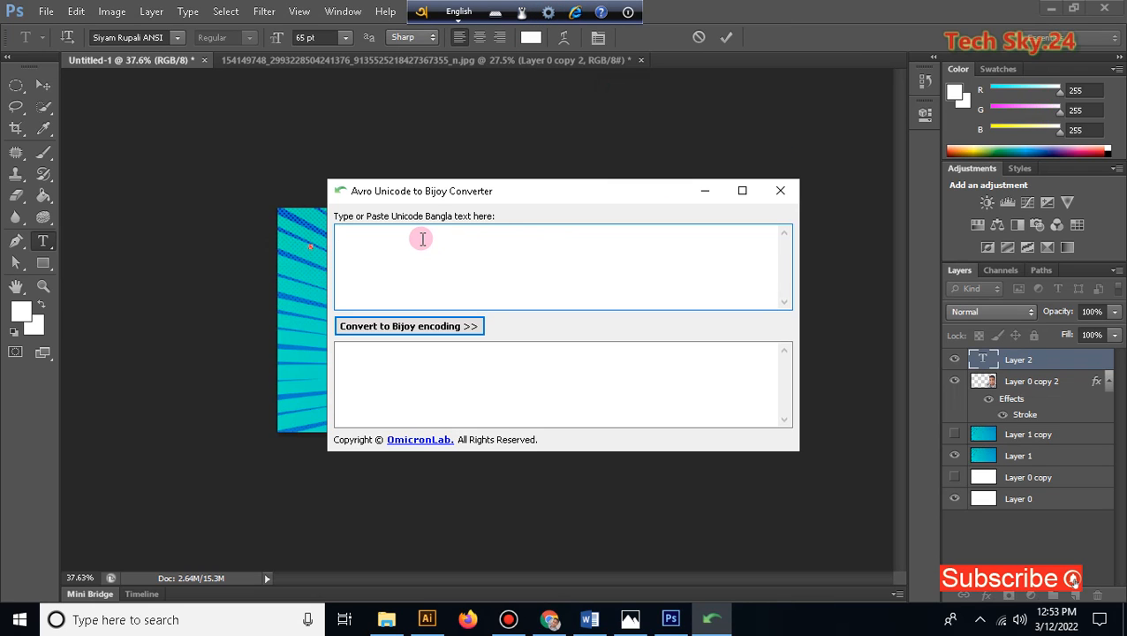
Step: Switch the keyboard to Bangla and enter "খুব সহজেই" as the converter's Unicode source text
type("K")
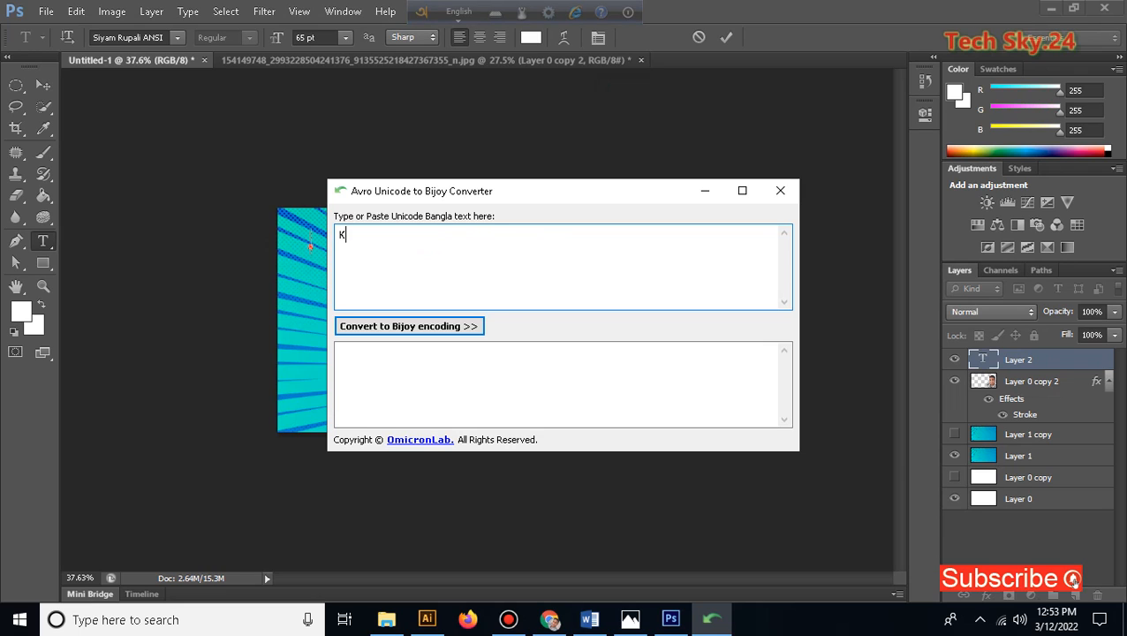
left_click(458, 11)
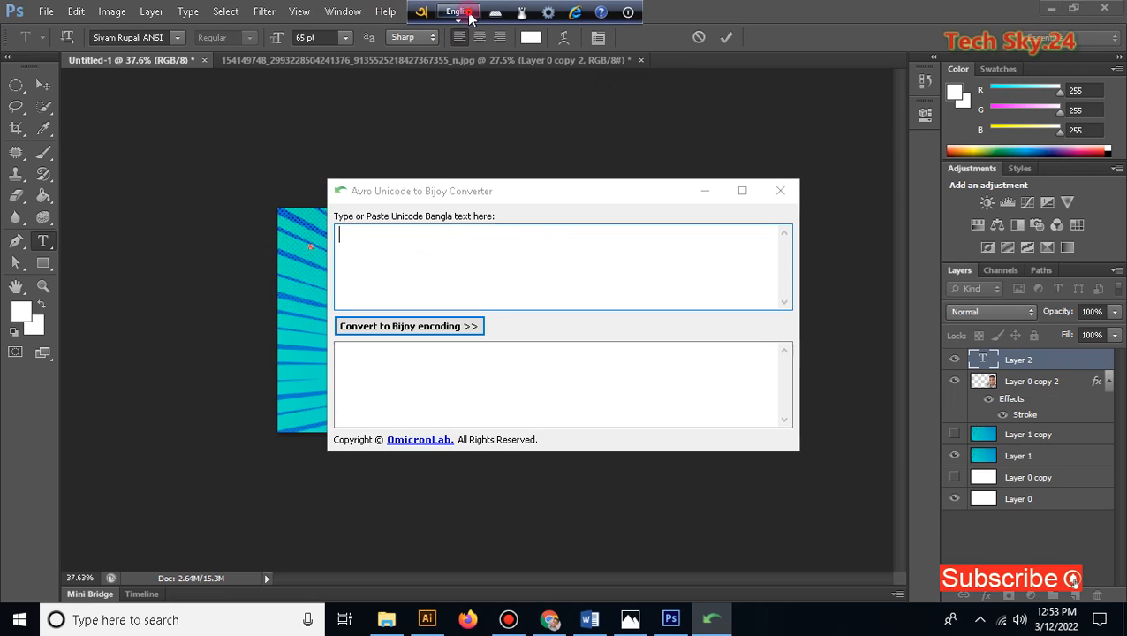
left_click(420, 259)
type("Khub")
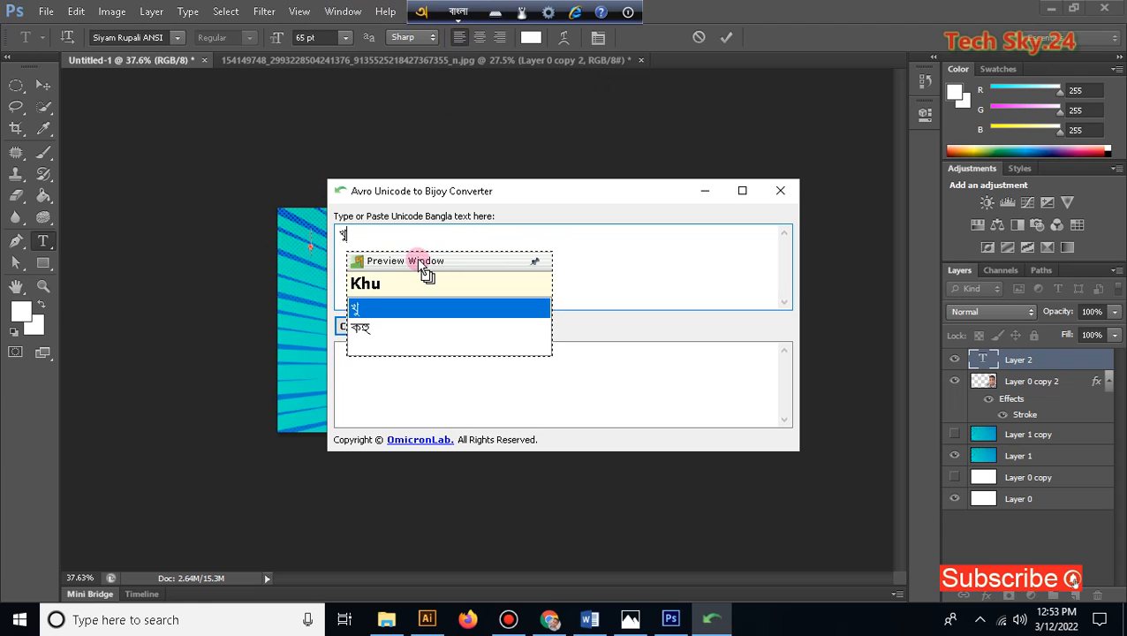
type(" s")
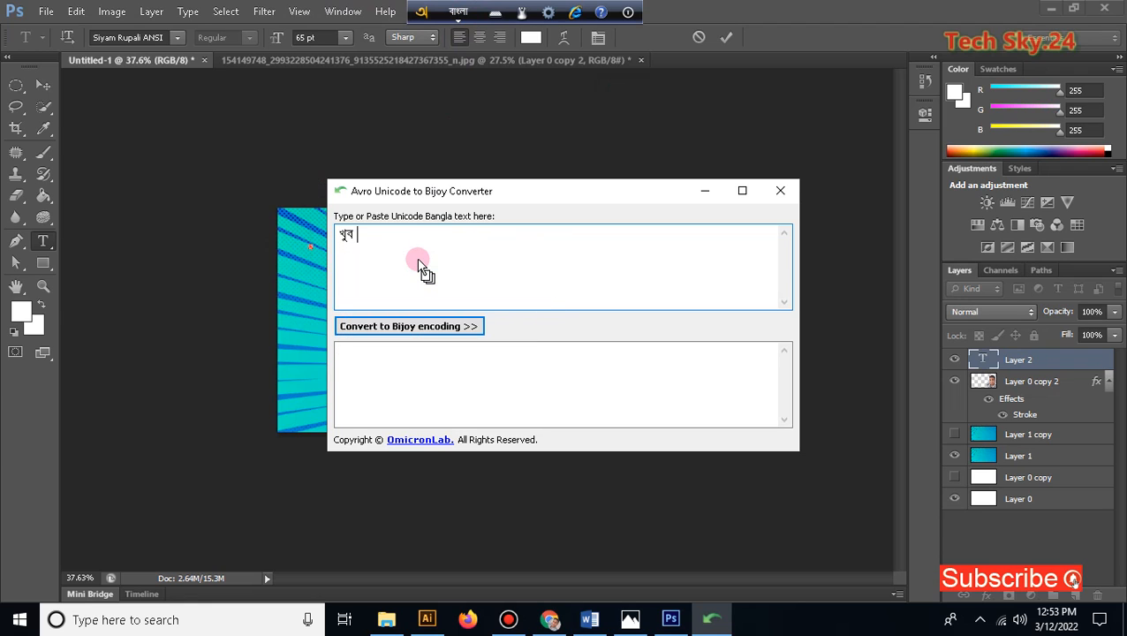
type("ohojei")
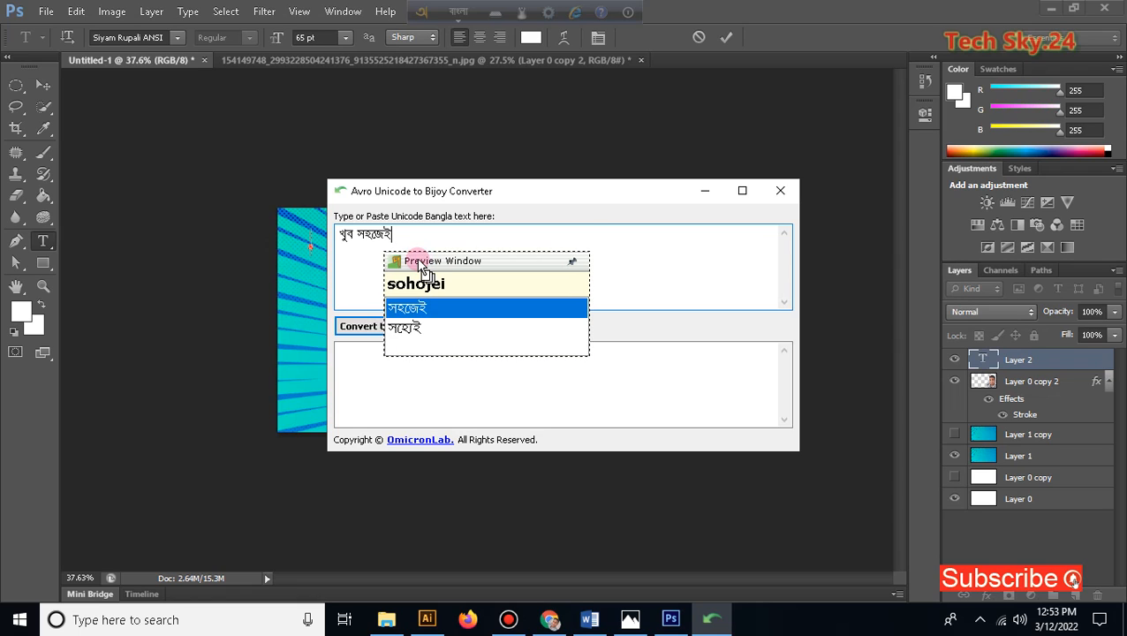
Step: Convert the Bangla text to Bijoy encoding, copy the result and paste it into the Photoshop text layer in Siyam Rupali ANSI
left_click(407, 326)
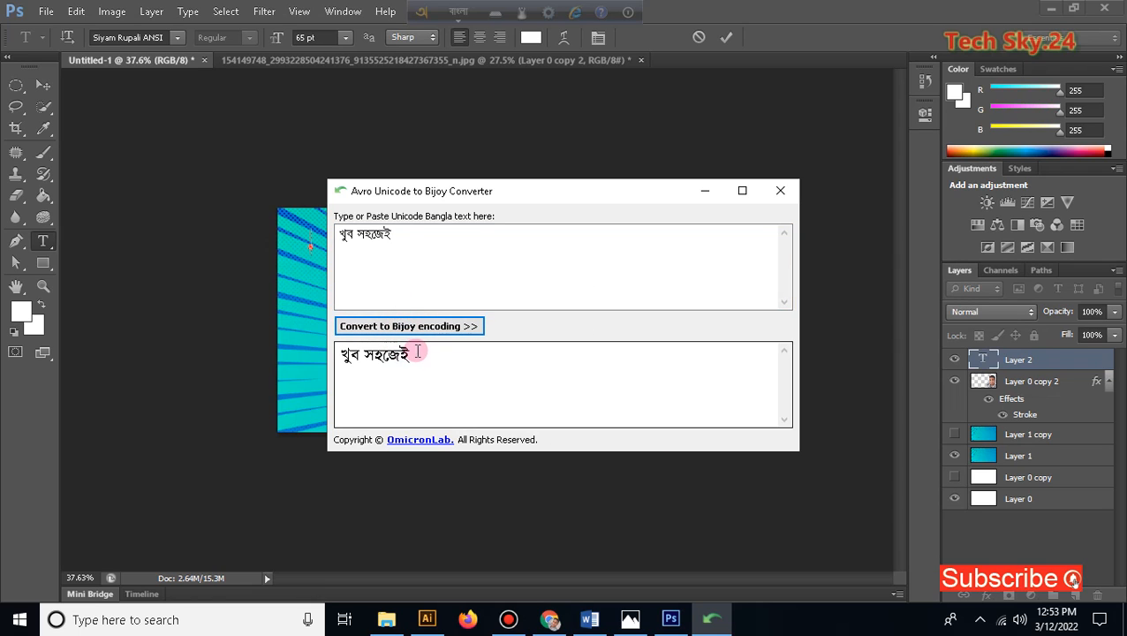
left_click(424, 354)
key("ctrl+a")
left_click(707, 191)
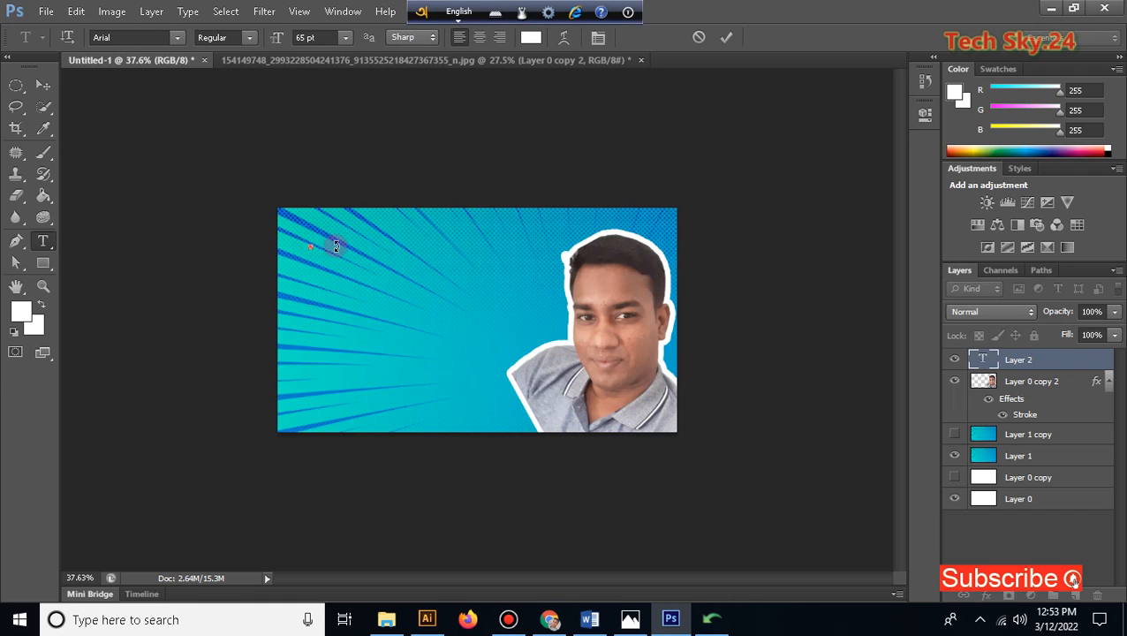
type("খুব সহজেই")
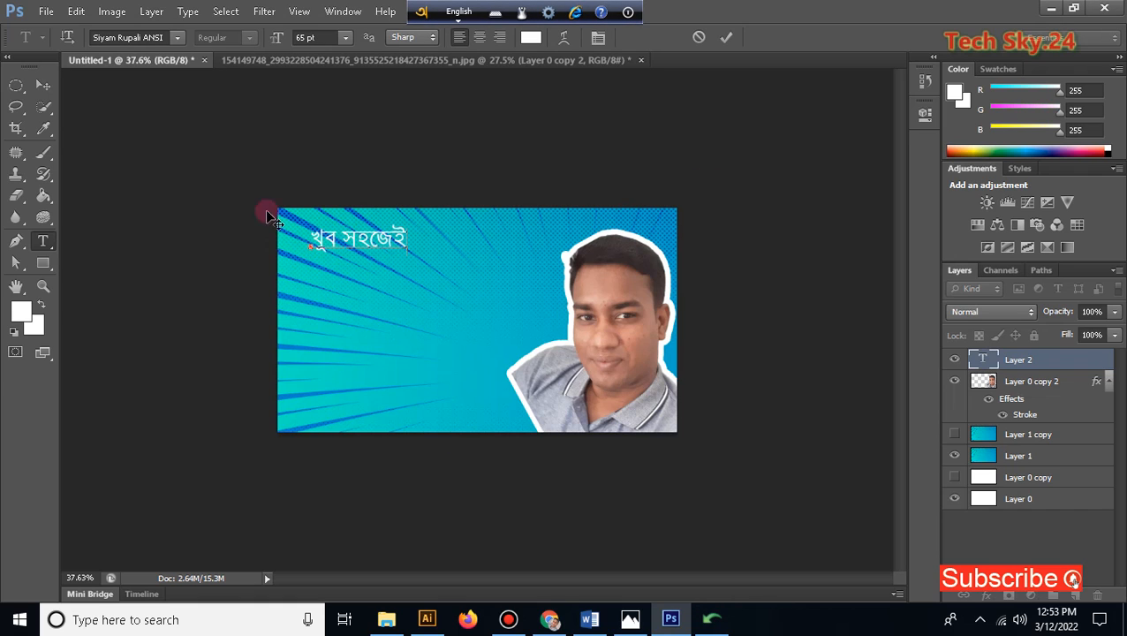
Step: Scale the "খুব সহজেই" text to about 218%, move it into the thumbnail's upper-left corner and apply the transformation
left_click(44, 85)
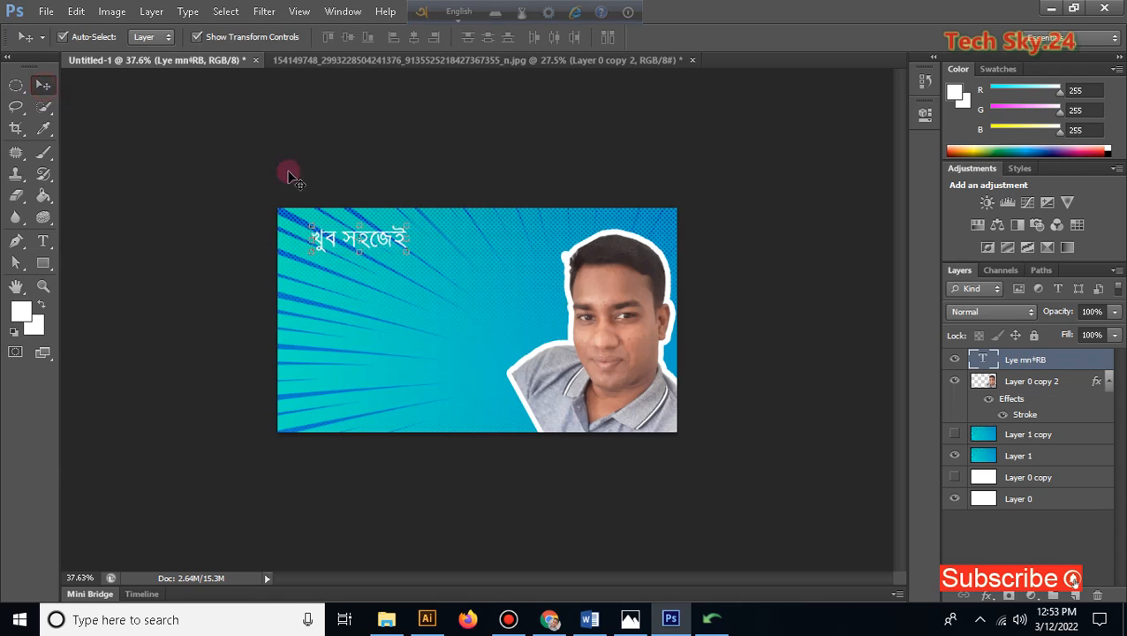
left_click_drag(404, 251, 511, 318)
left_click_drag(455, 250, 433, 234)
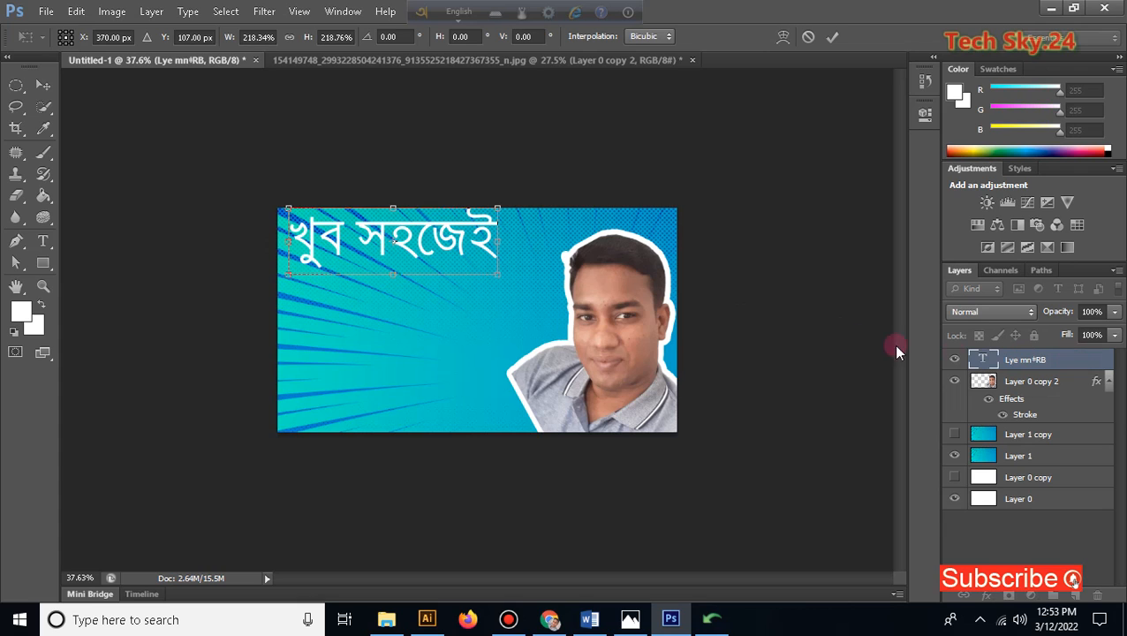
left_click(44, 85)
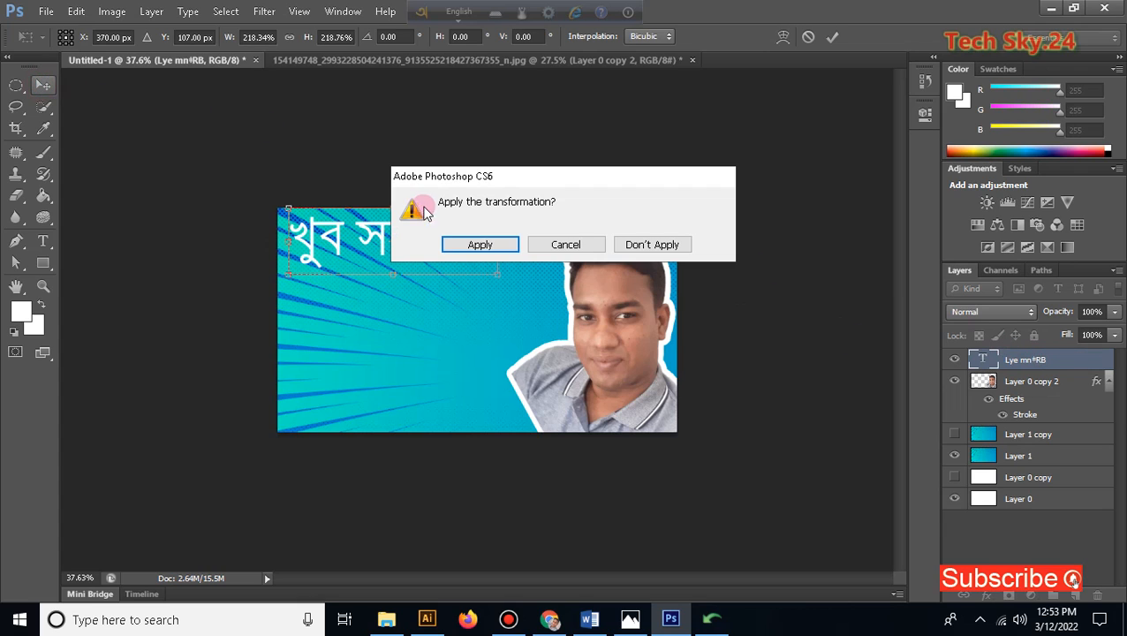
left_click(470, 244)
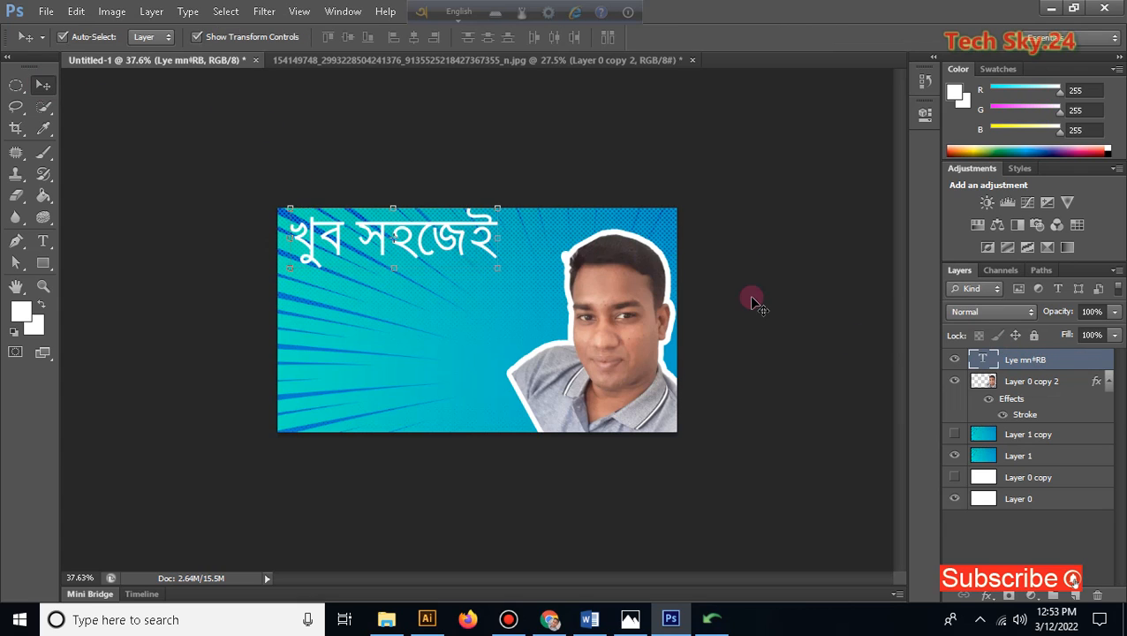
Step: Add an 18 px black outside stroke at 100% opacity to the "খুব সহজেই" text layer
double_click(1077, 360)
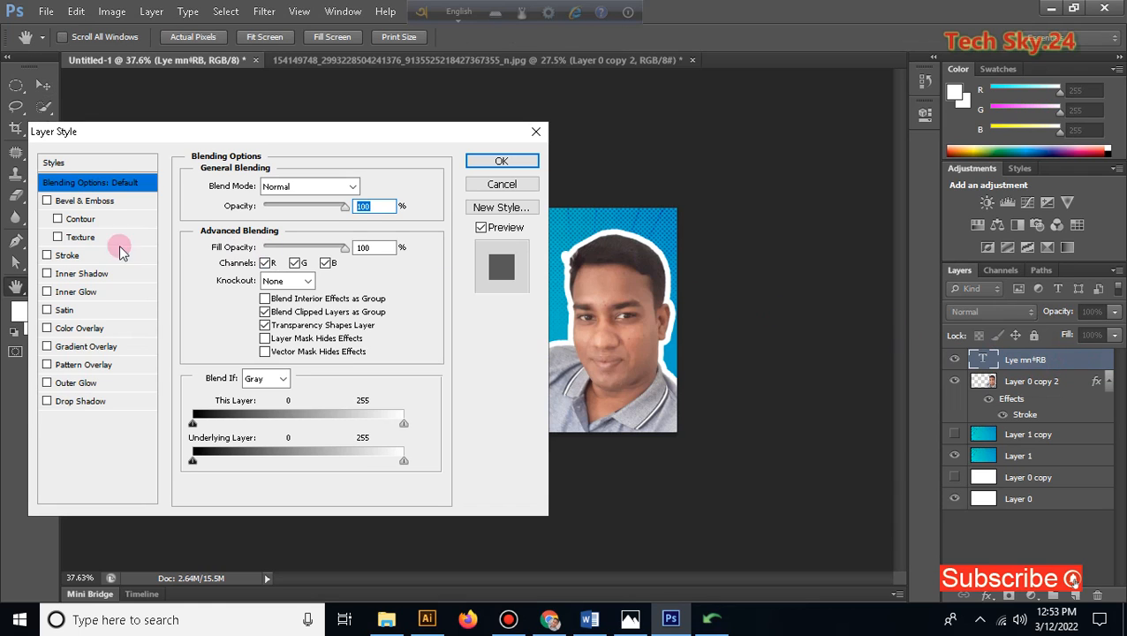
left_click(72, 257)
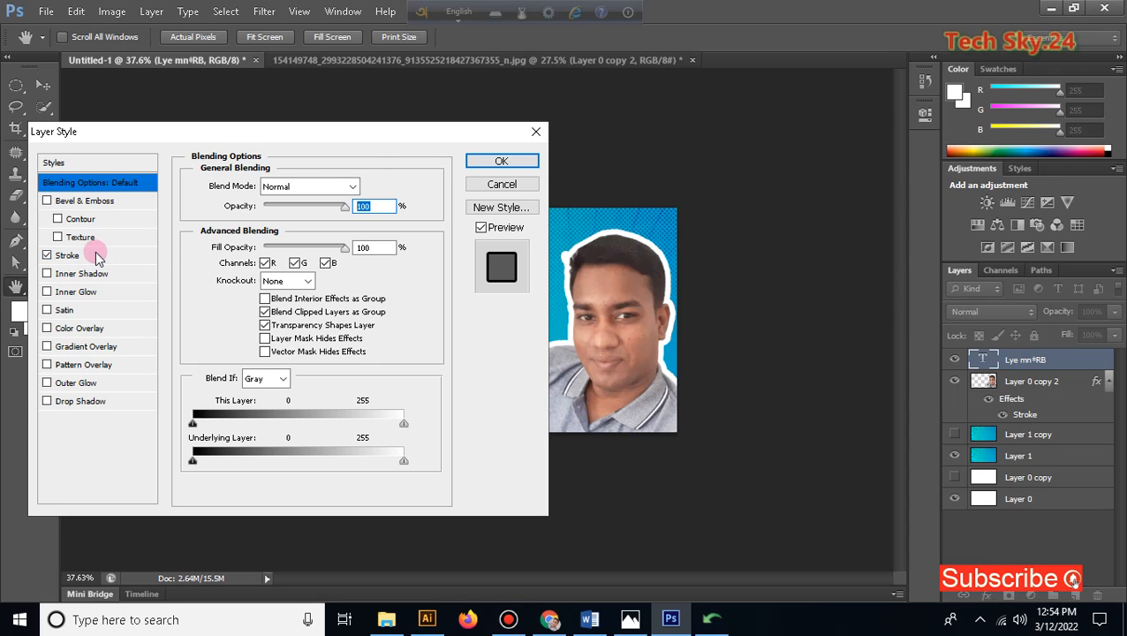
left_click(96, 256)
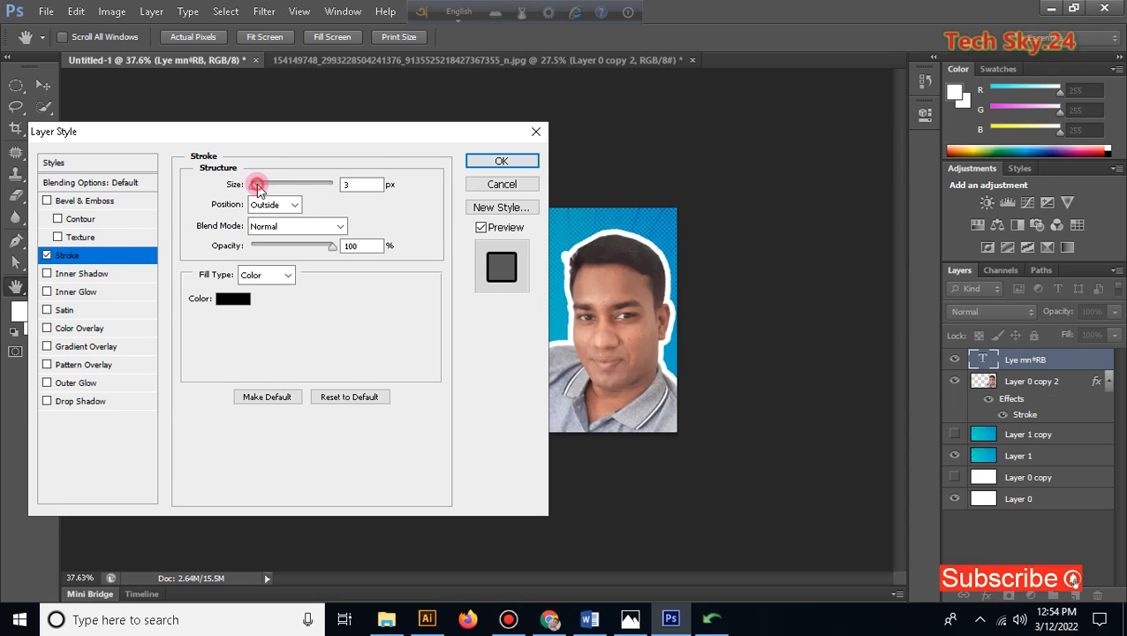
left_click_drag(256, 184, 265, 185)
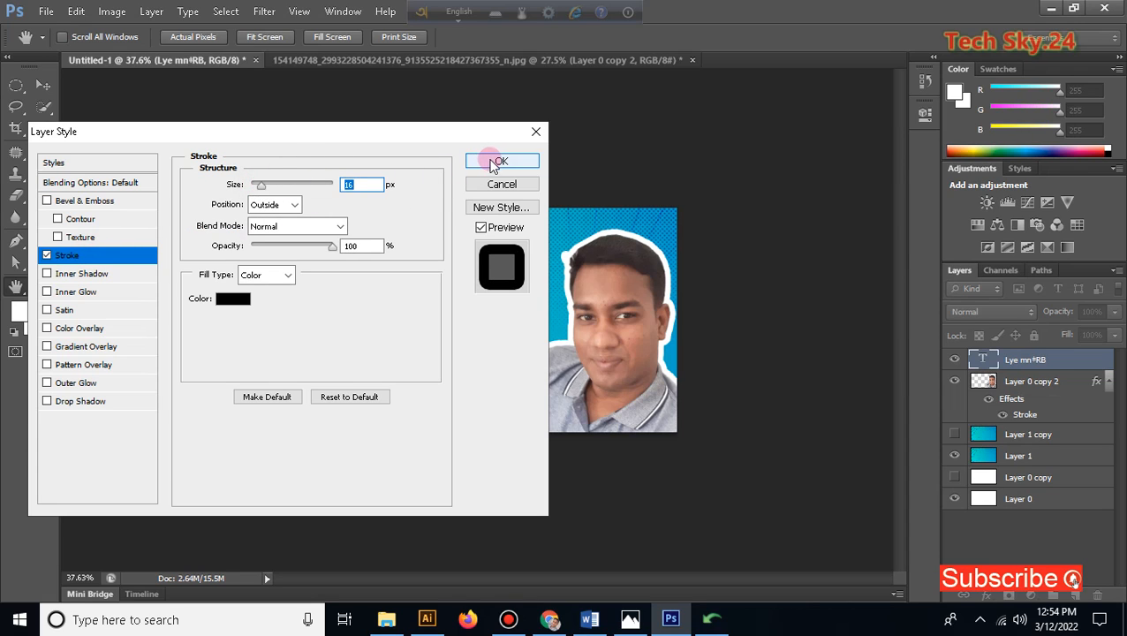
mouse_move(446, 127)
left_mouse_down()
mouse_move(743, 145)
mouse_move(818, 134)
left_mouse_up()
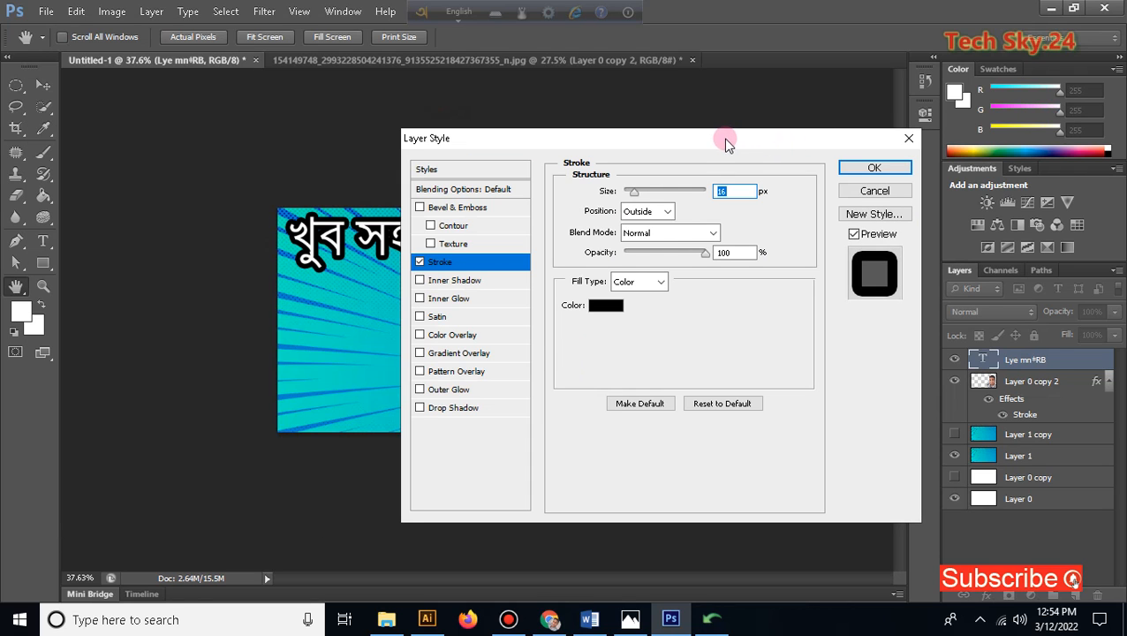
left_click_drag(720, 146, 891, 152)
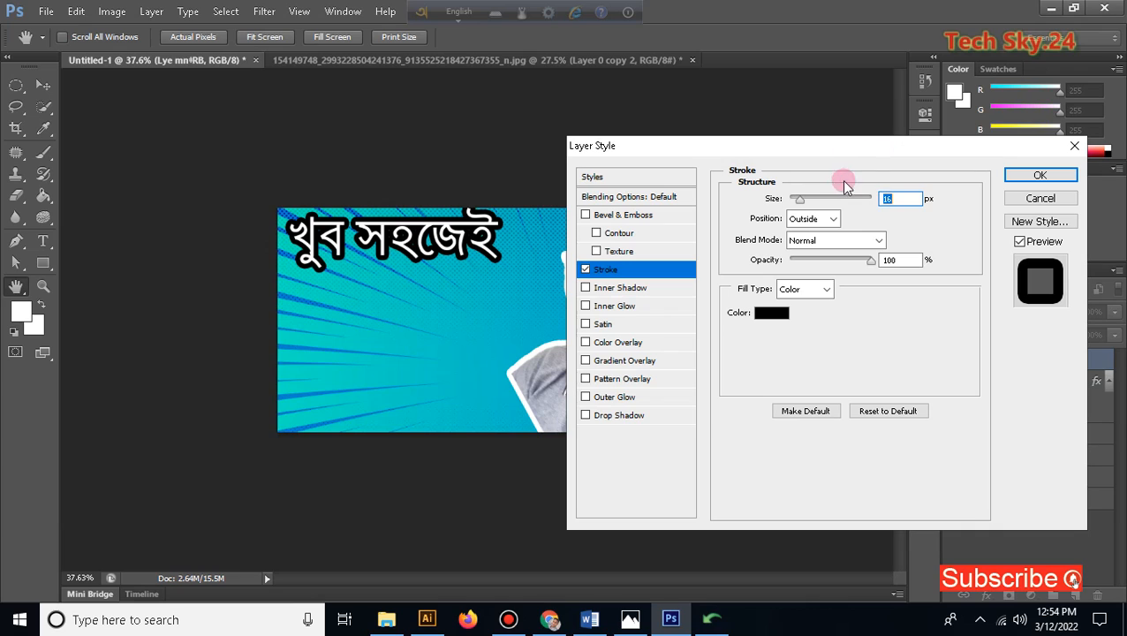
left_click_drag(797, 194, 801, 202)
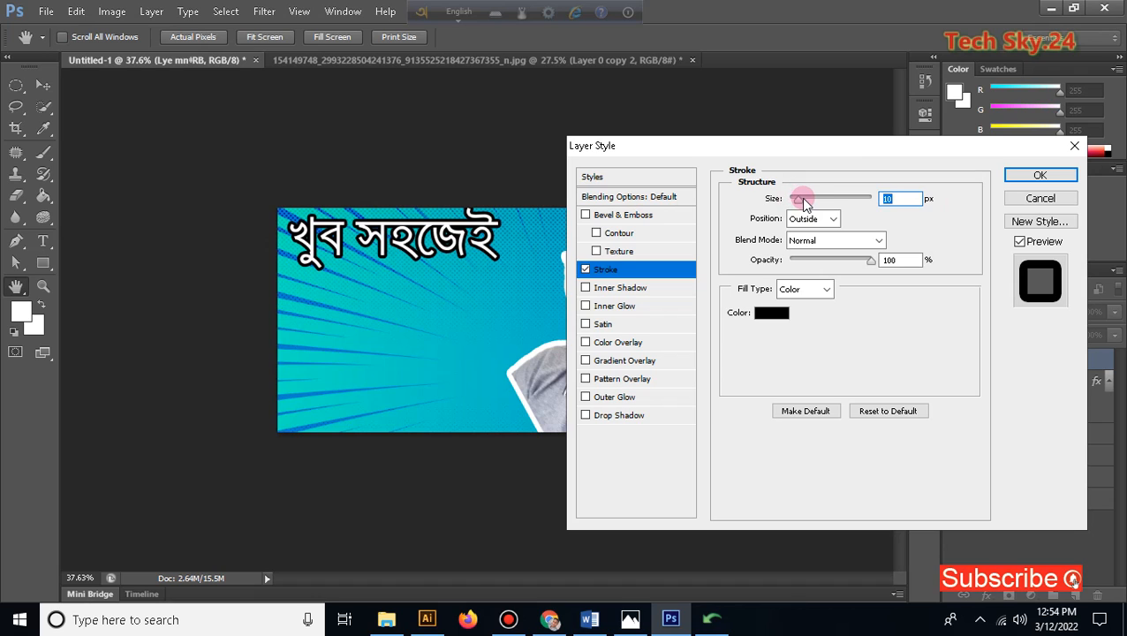
left_click_drag(802, 201, 804, 203)
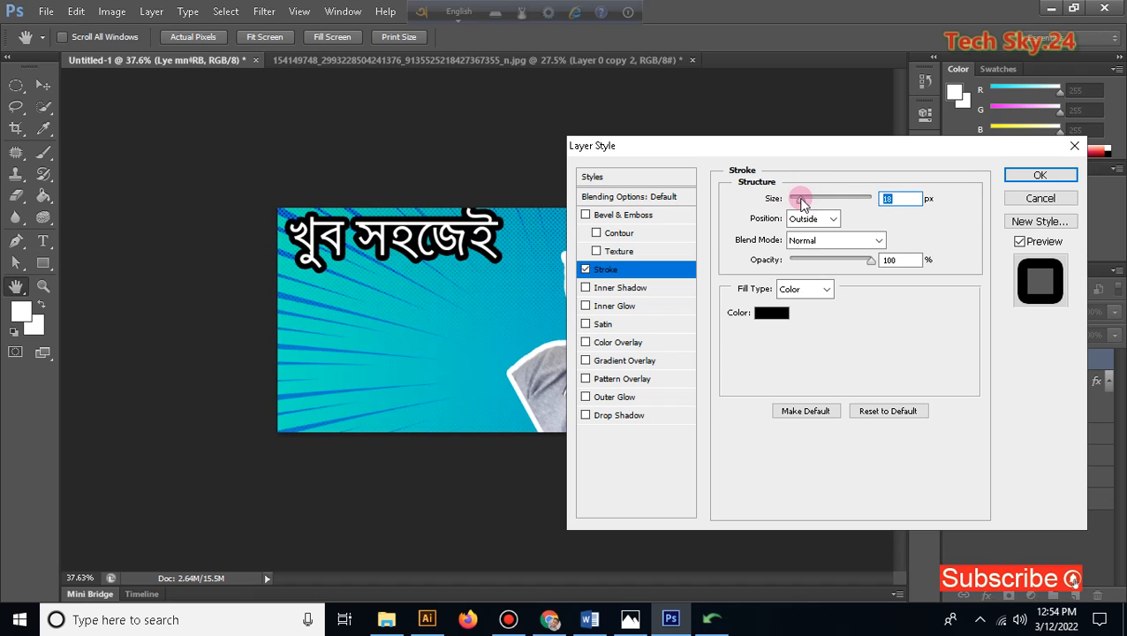
left_click(1040, 175)
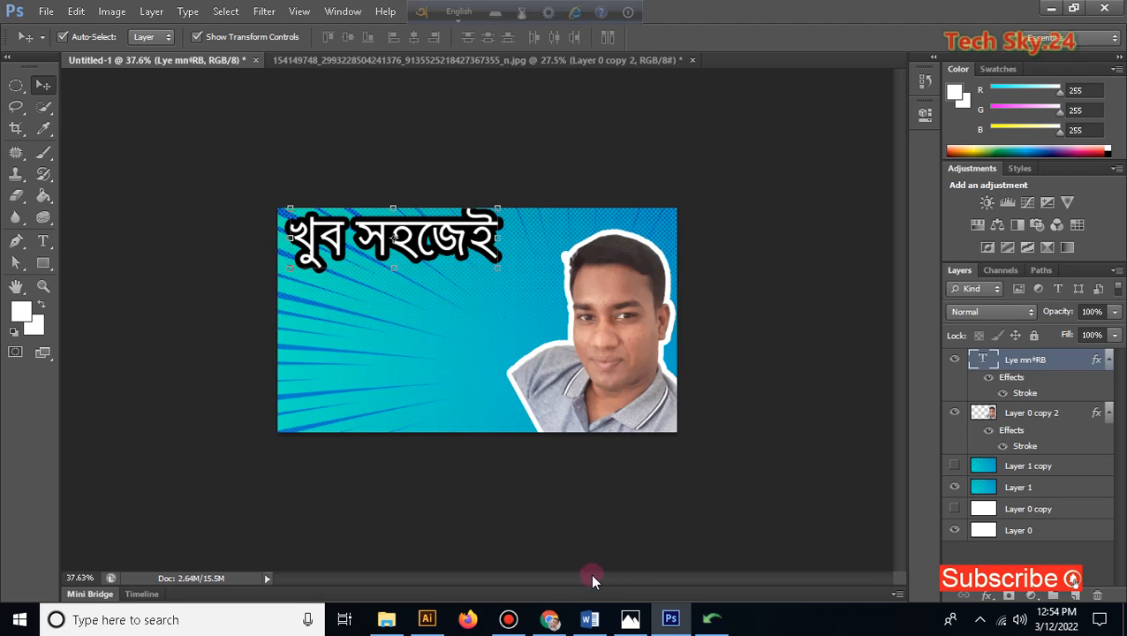
Step: Switch to Chrome and search Google Images for "excel logo png"
left_click(550, 622)
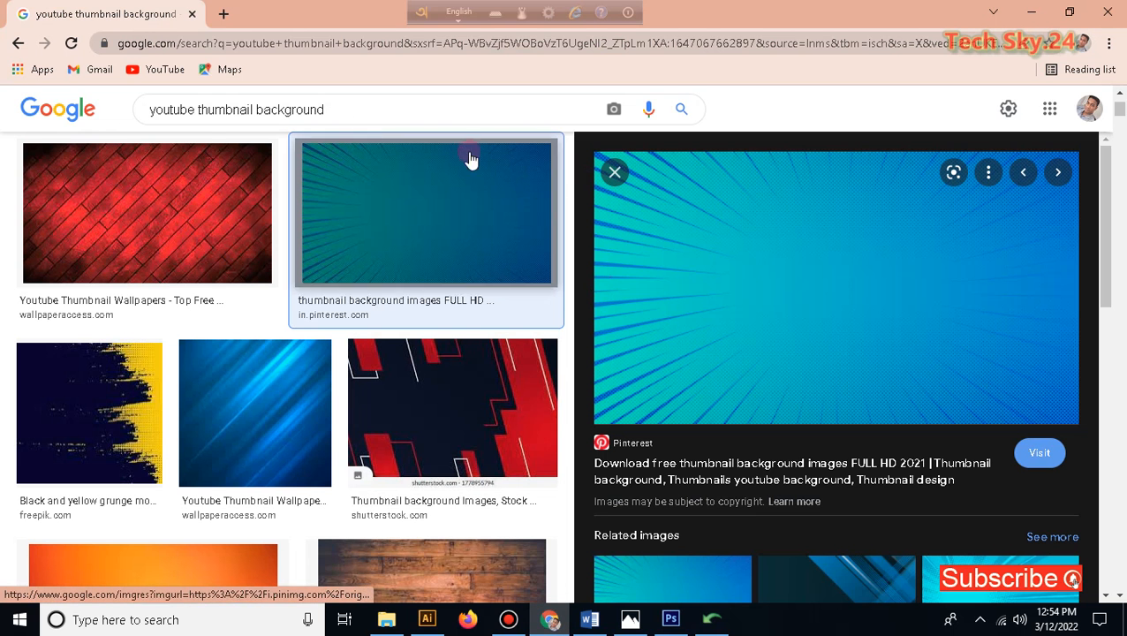
left_click(341, 107)
left_click_drag(351, 106, 130, 108)
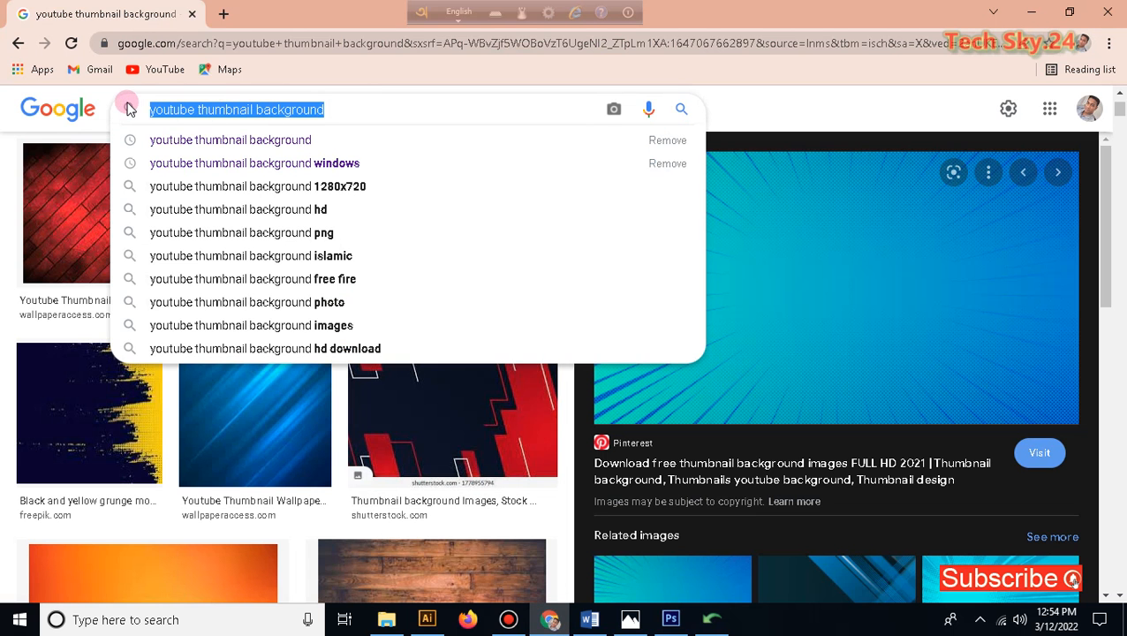
type("excel")
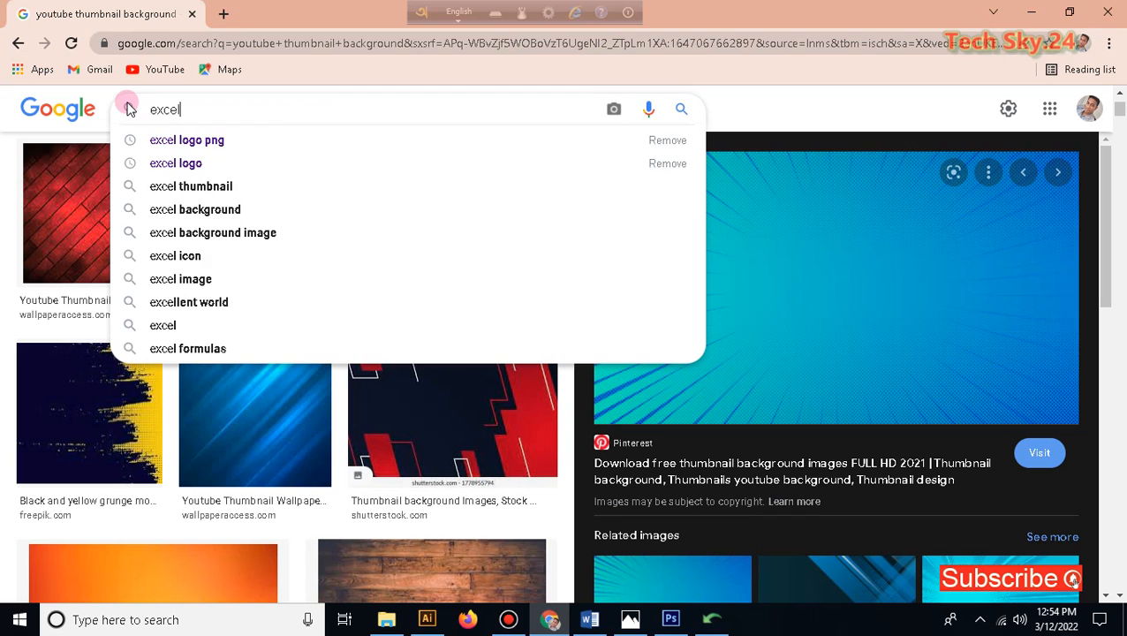
key("Down")
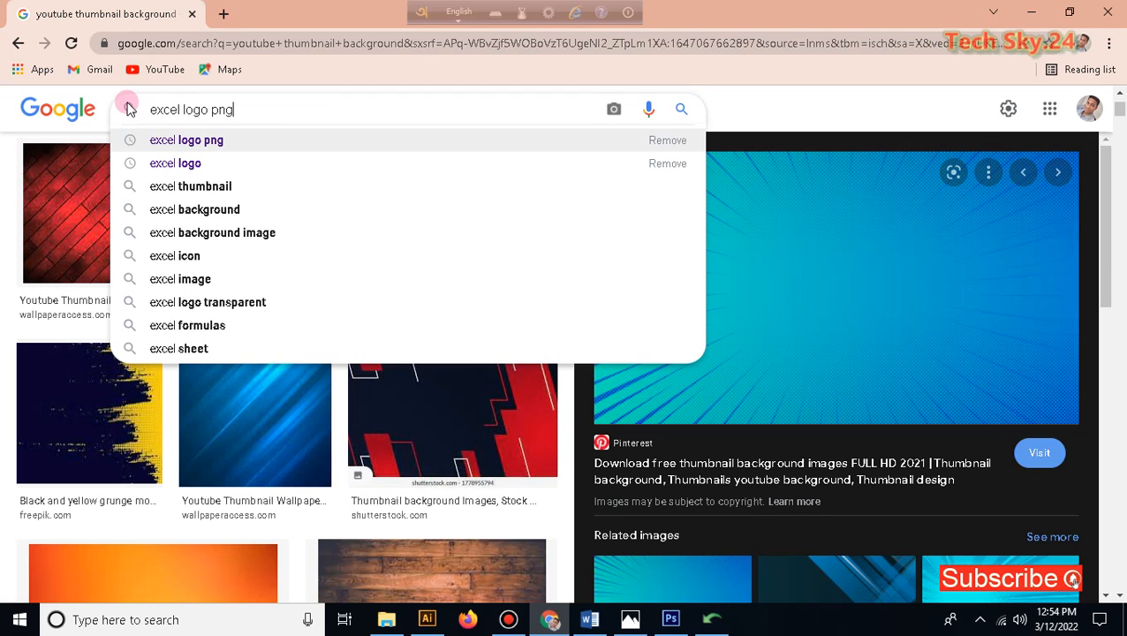
key("Return")
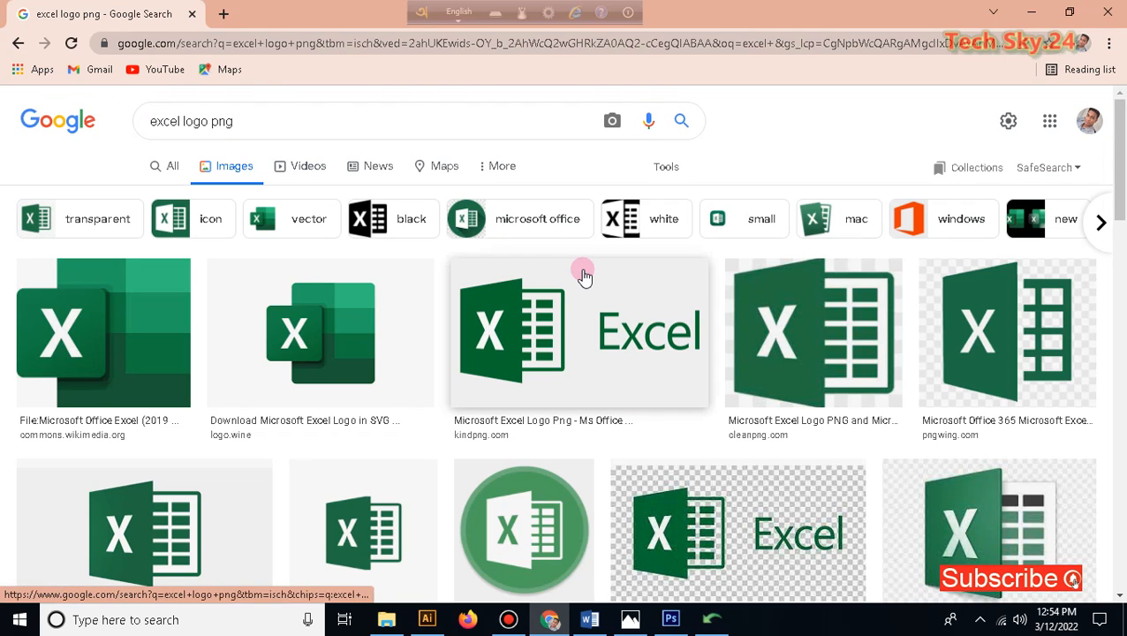
Step: Find the pngset.com Excel logo on a green rectangle in the image results and copy the image
scroll(1122, 234, "down", 3)
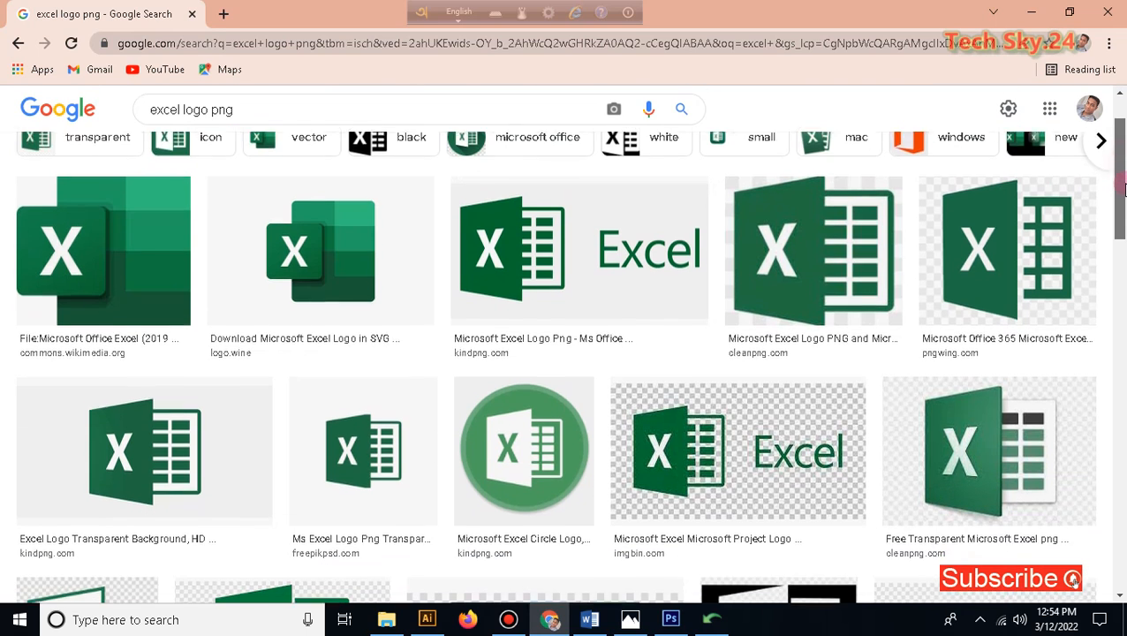
scroll(1122, 227, "down", 2)
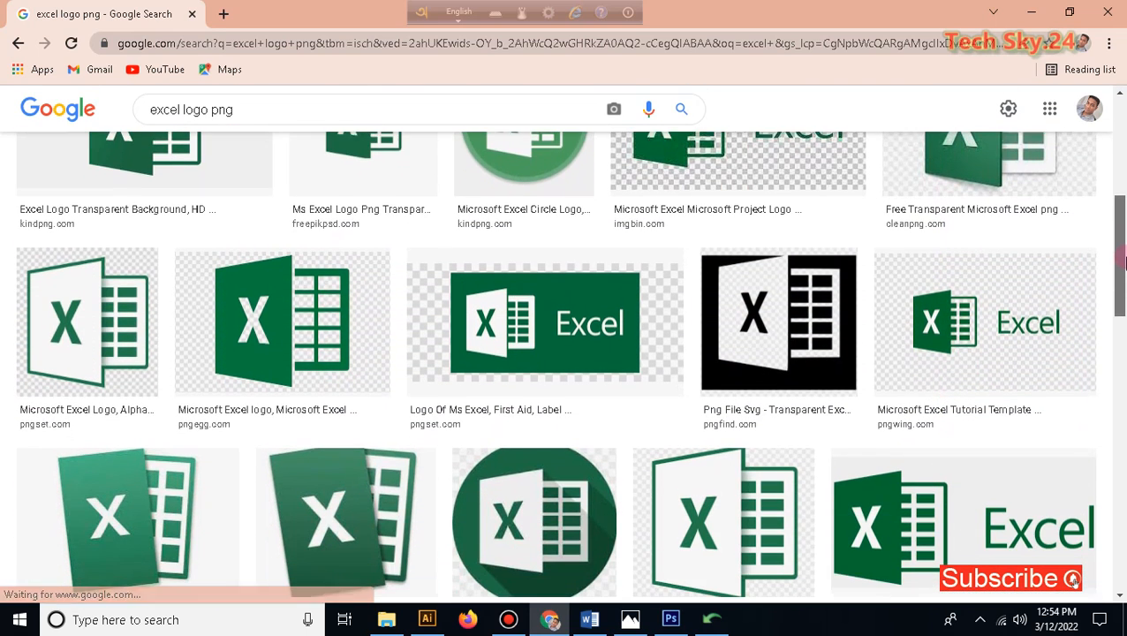
left_click(565, 311)
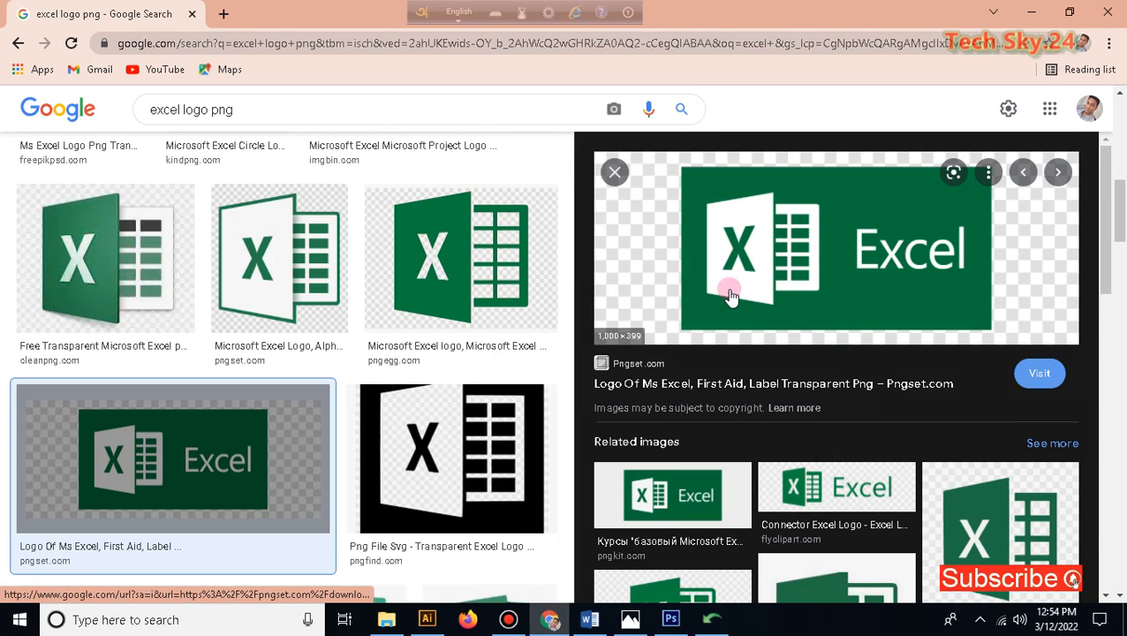
right_click(894, 248)
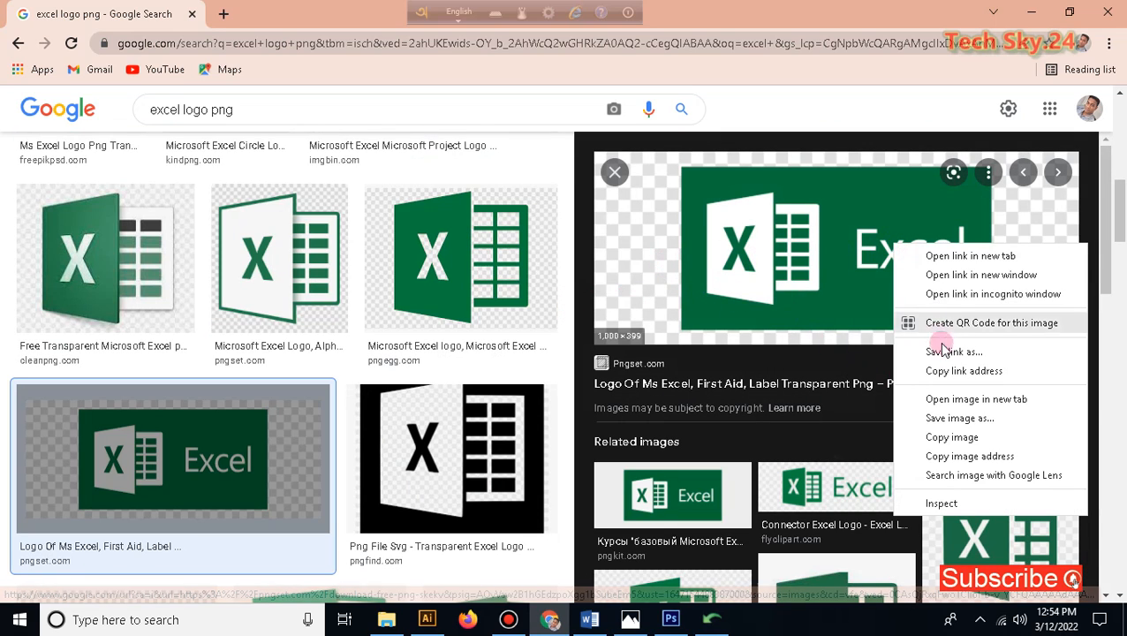
left_click(968, 439)
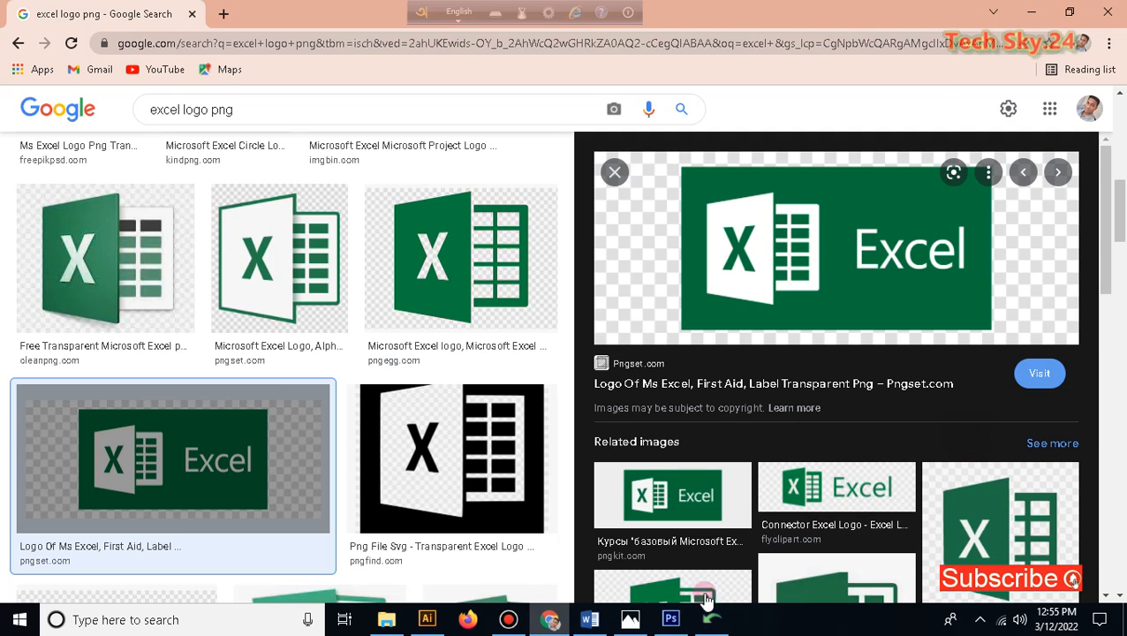
Step: Return to Photoshop and paste the copied Excel logo into the portrait photo document
left_click(670, 620)
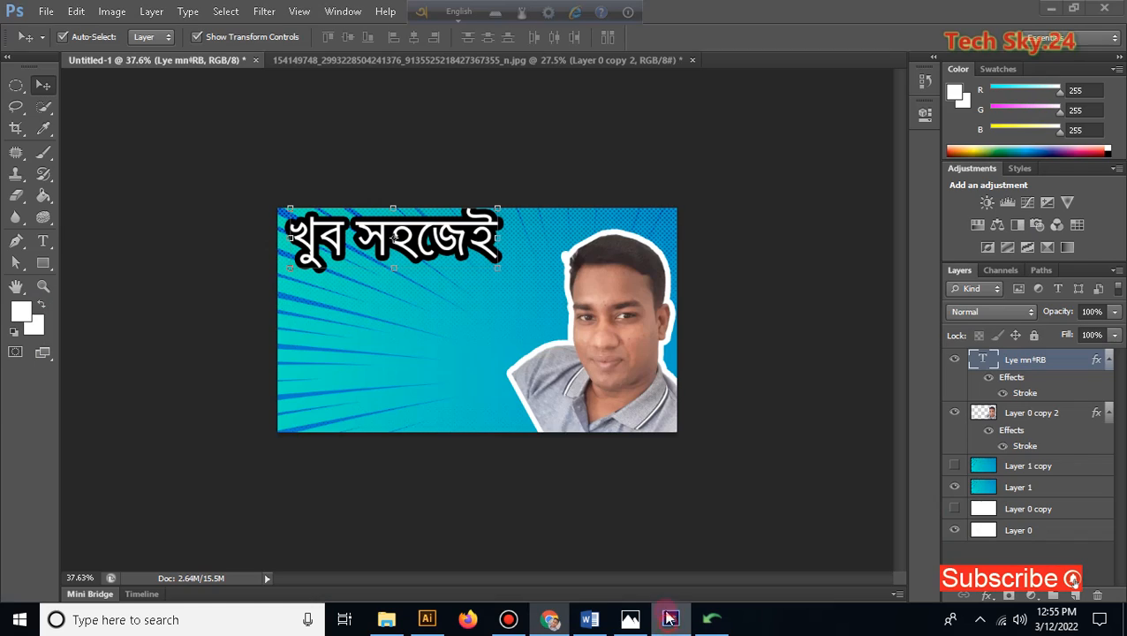
left_click(455, 60)
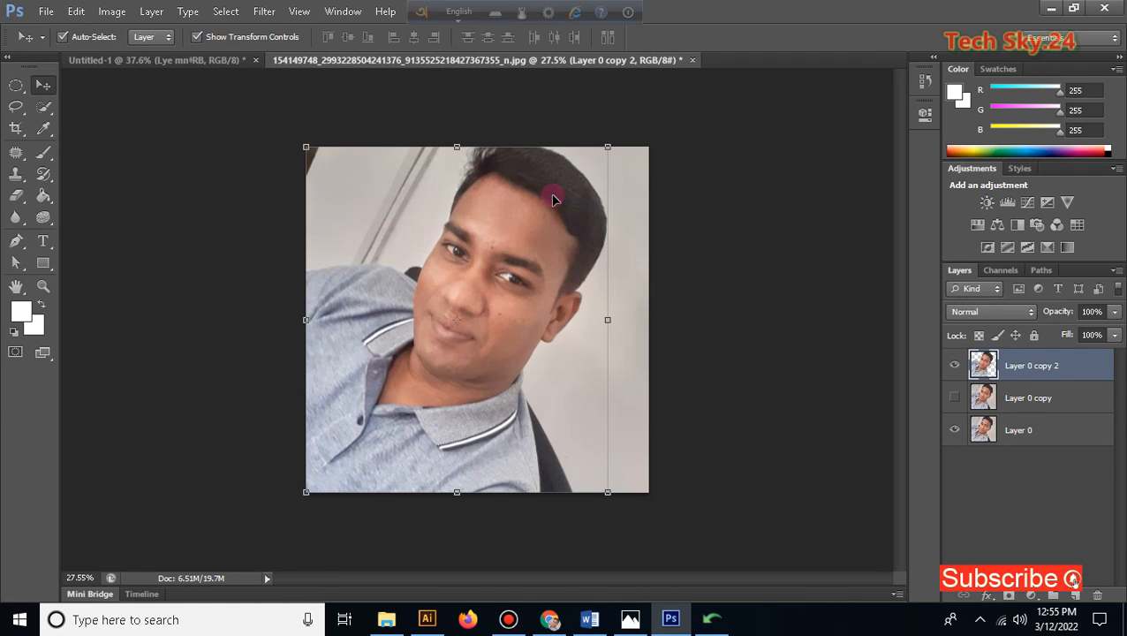
key("ctrl+v")
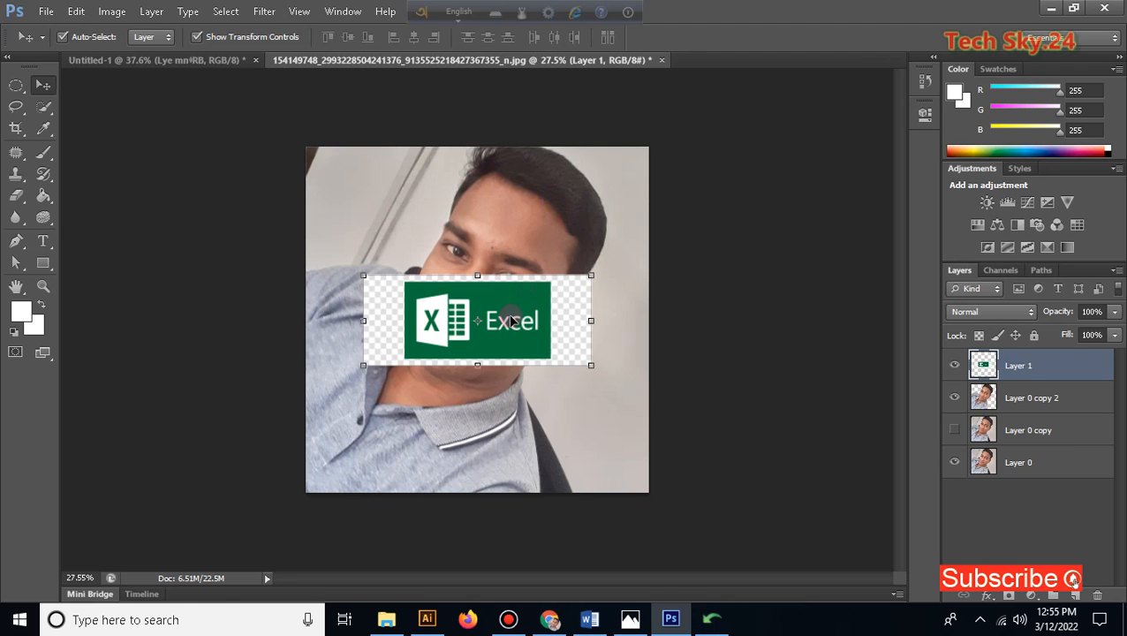
Step: Select the whole green Excel rectangle, including its icon and lettering, with the Quick Selection tool
scroll(524, 351, "up", 6)
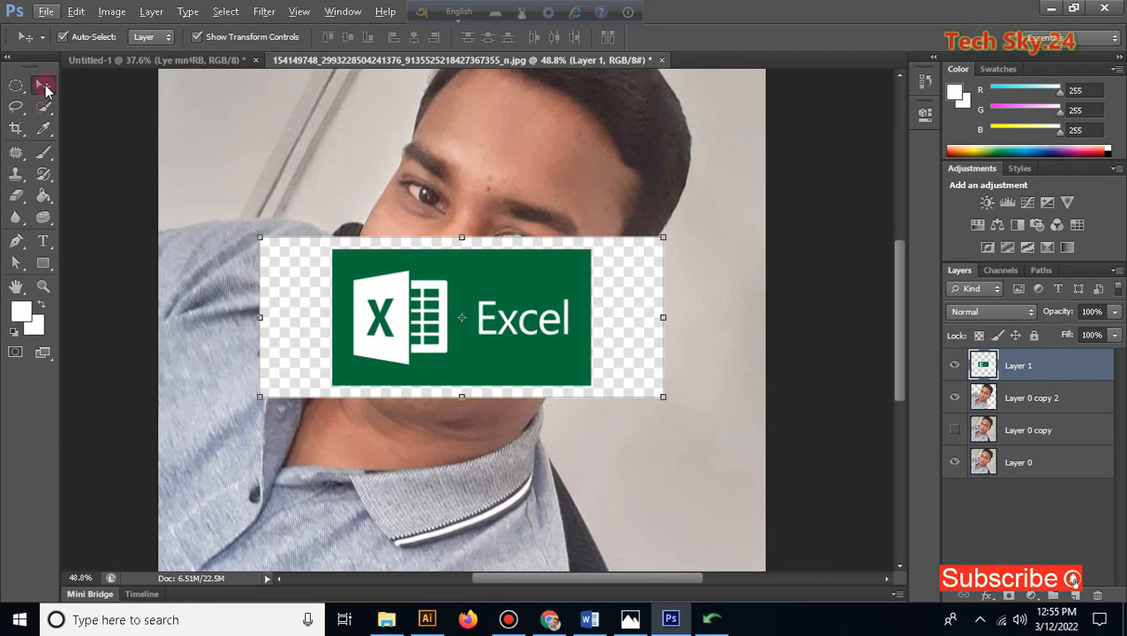
left_click(44, 106)
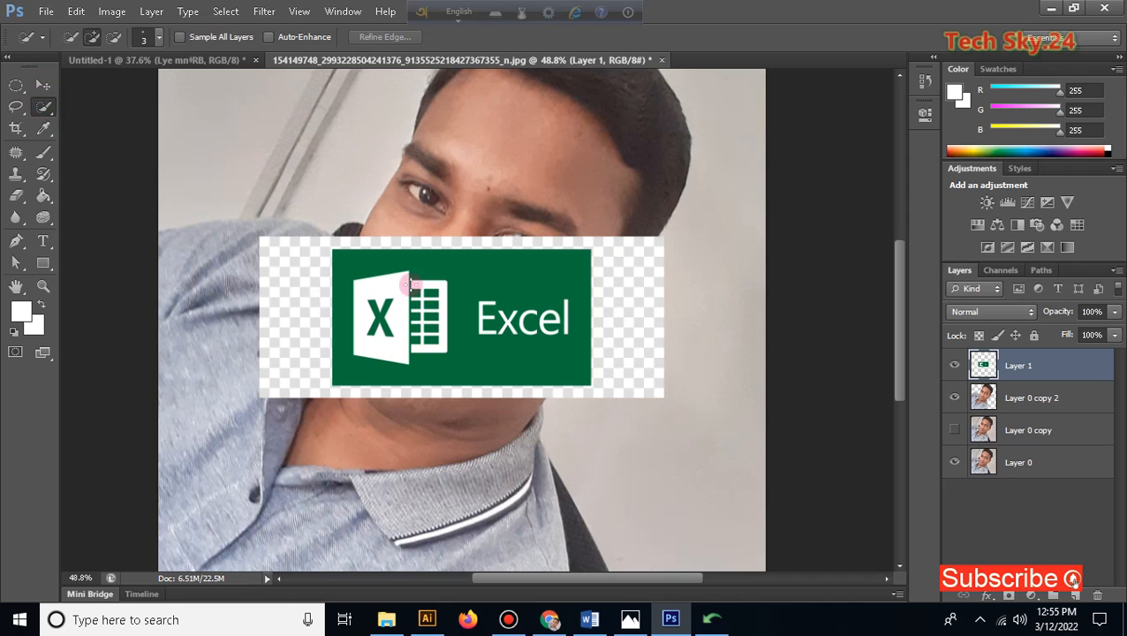
mouse_move(345, 247)
left_mouse_down()
mouse_move(367, 302)
mouse_move(563, 342)
mouse_move(567, 322)
mouse_move(523, 344)
left_mouse_up()
scroll(566, 327, "up", 2)
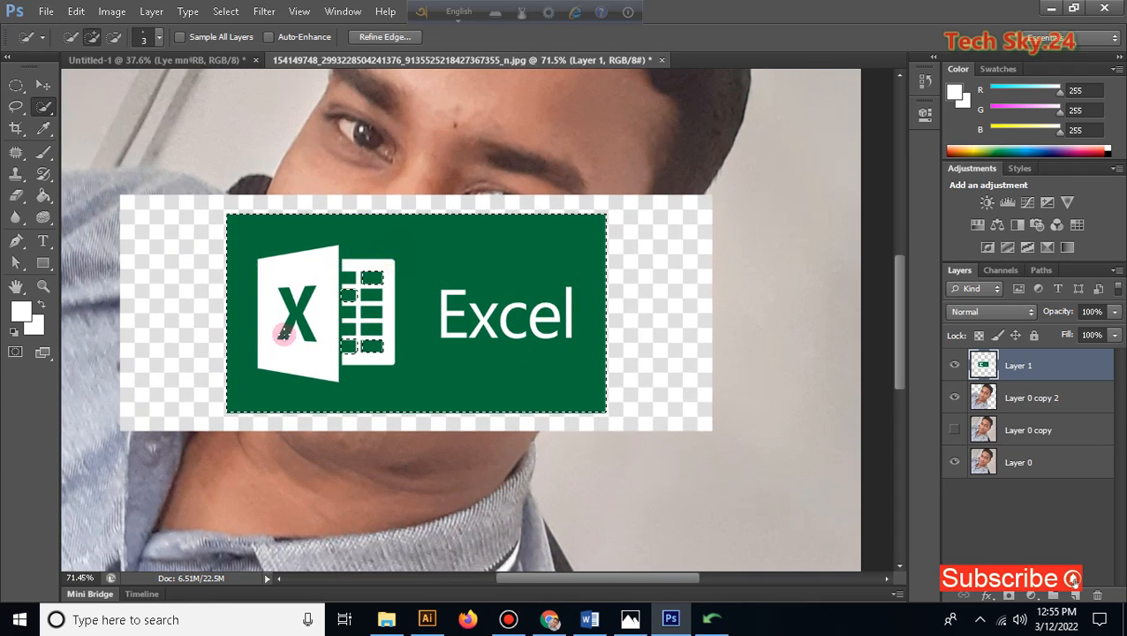
left_click_drag(386, 272, 329, 346)
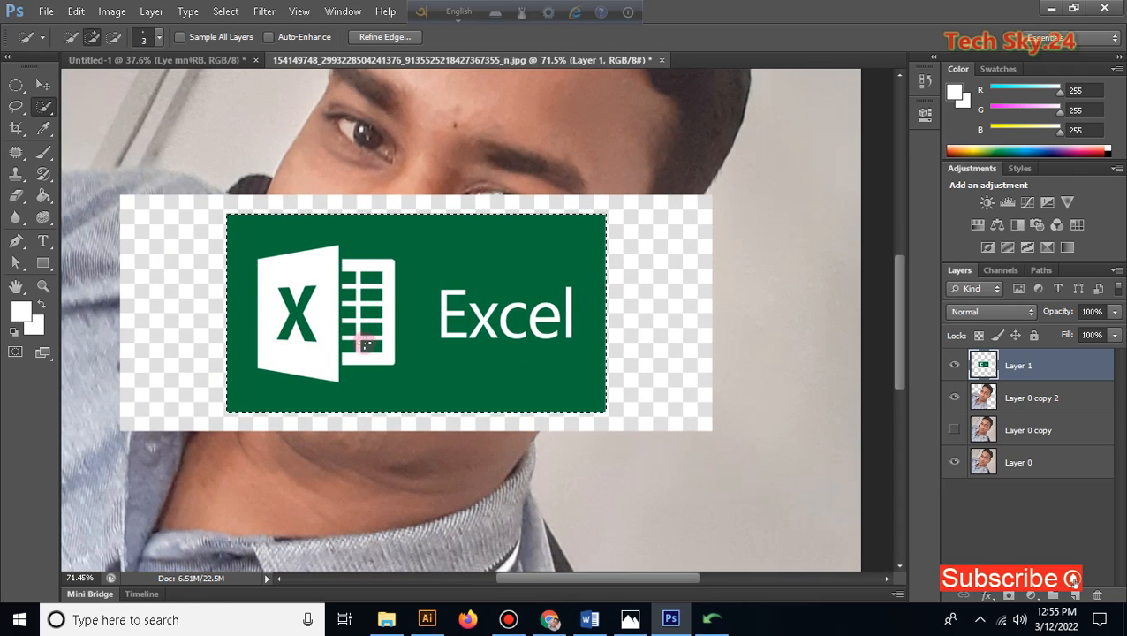
Step: Refine the selection edge with Smart Radius, radius 1.9 px, smooth 13, feather 1.7 px and contrast 12%, output to a new layer
left_click(398, 36)
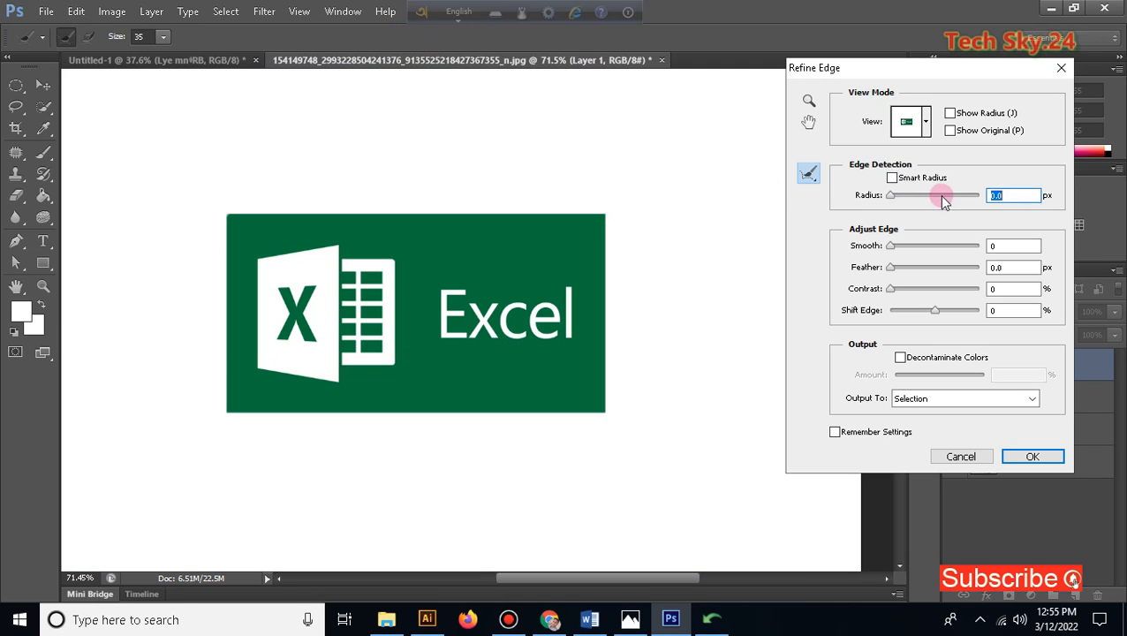
left_click(892, 178)
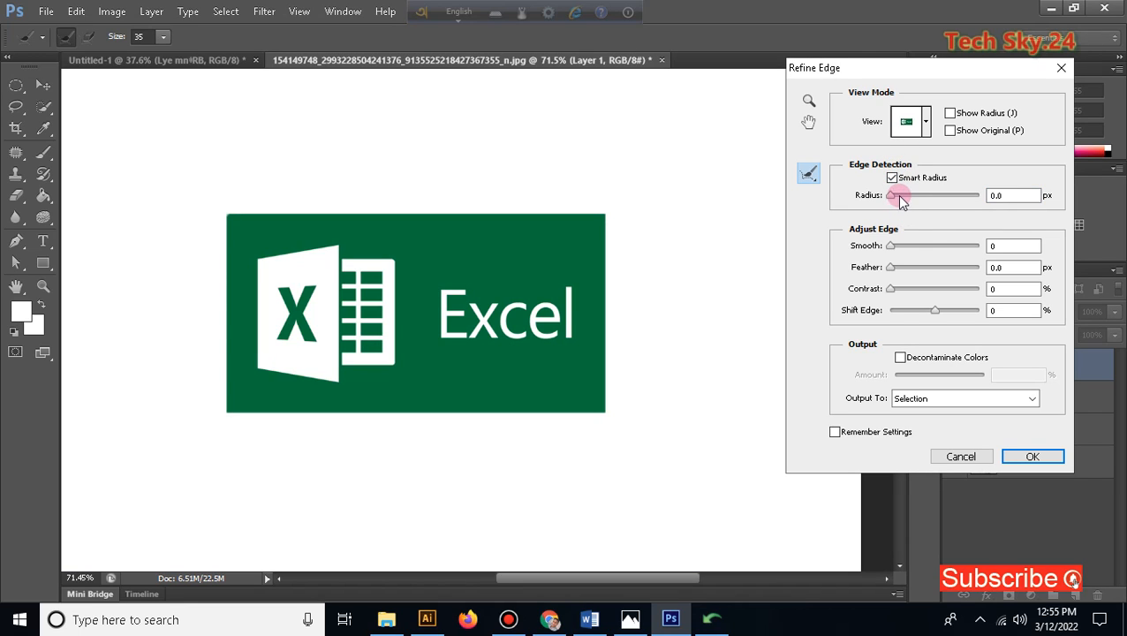
left_click_drag(900, 198, 906, 196)
left_click_drag(894, 245, 901, 289)
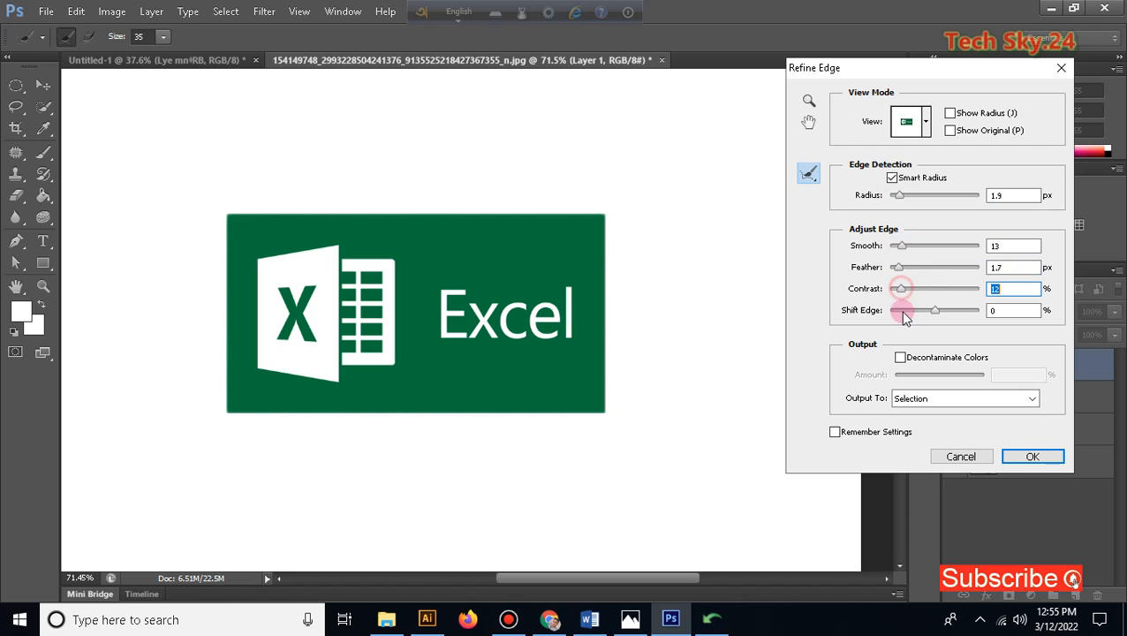
left_click(935, 400)
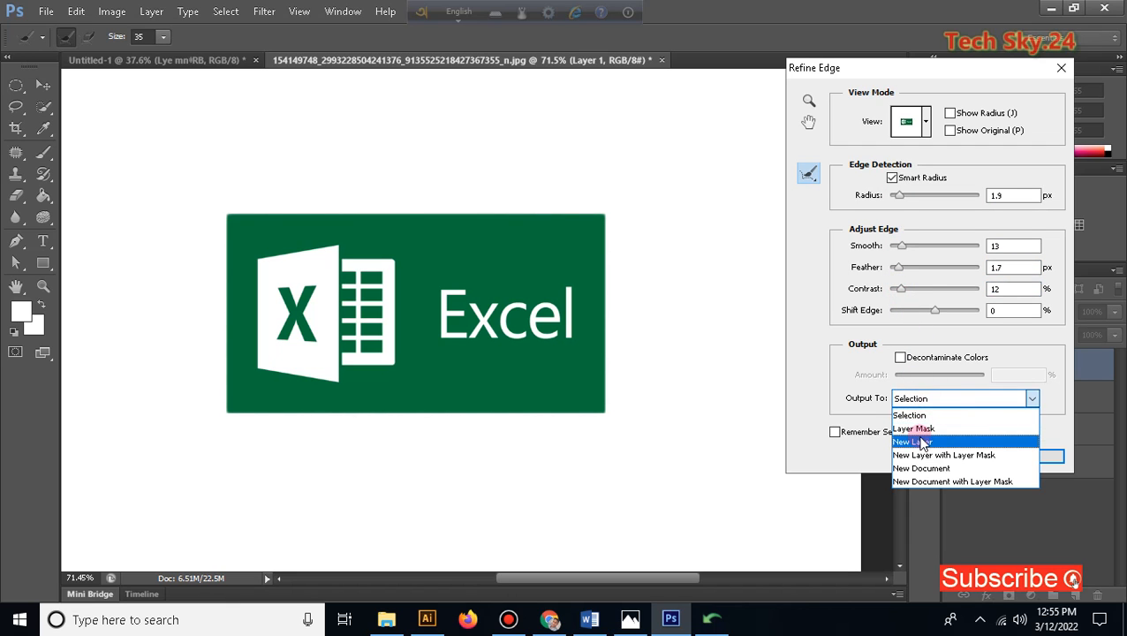
left_click(922, 444)
left_click(1040, 456)
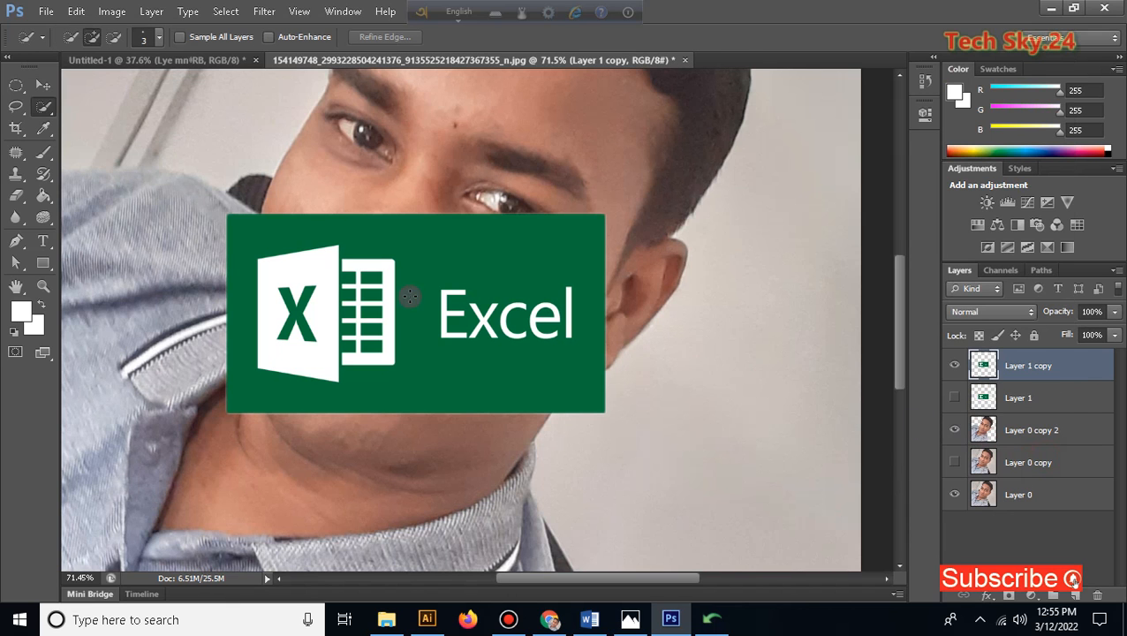
Step: Move the cut-out Excel logo into the thumbnail document, scale it to about 81% and position it below the Bangla text
left_click(40, 86)
left_click_drag(424, 254, 426, 345)
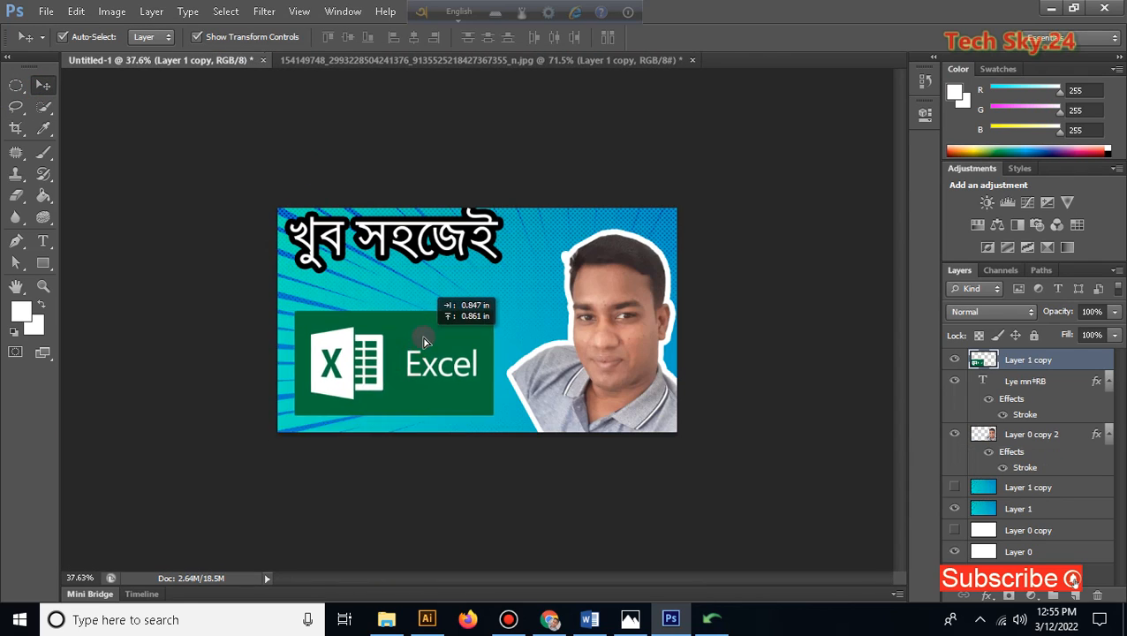
left_click_drag(496, 311, 370, 298)
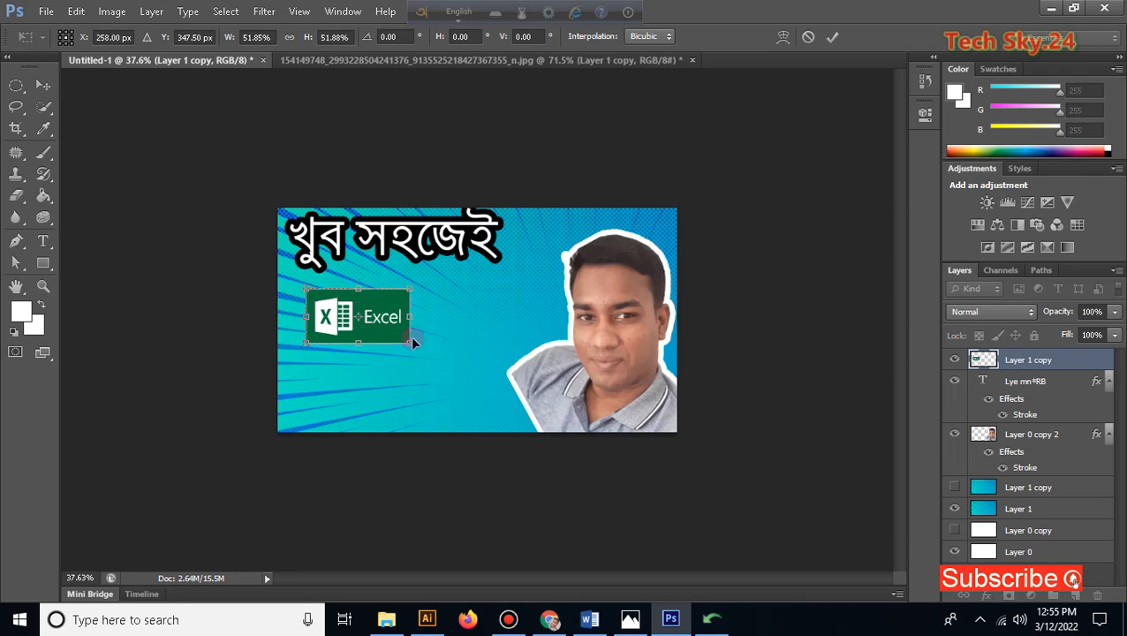
mouse_move(409, 344)
left_mouse_down()
mouse_move(471, 378)
mouse_move(412, 336)
mouse_move(425, 332)
left_mouse_up()
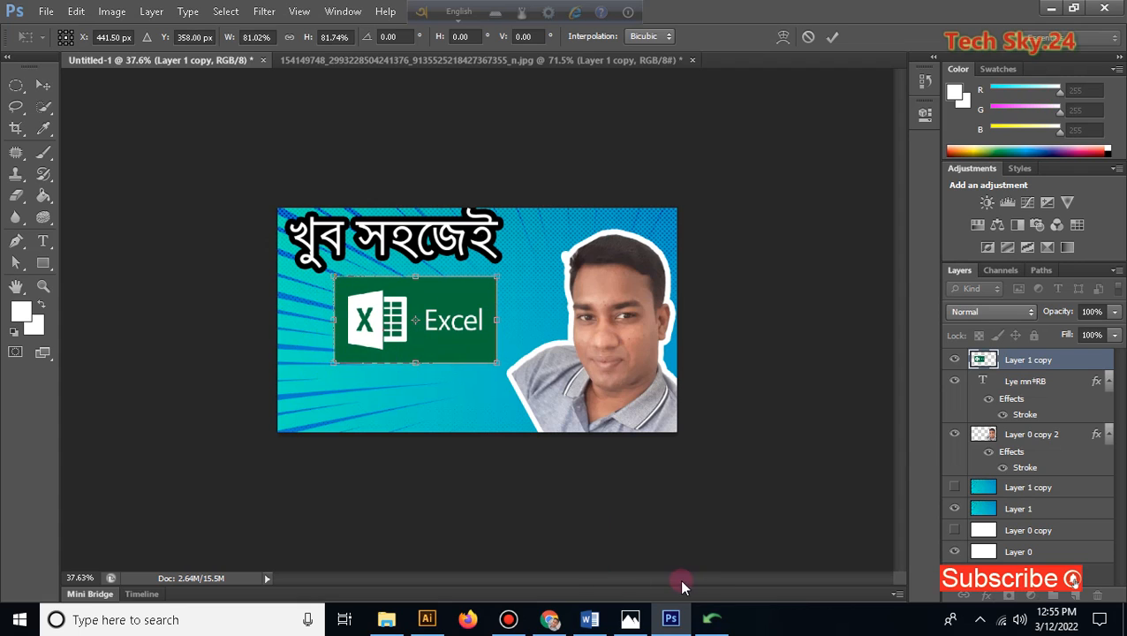
Step: Switch to the Avro Unicode to Bijoy Converter and replace the old Unicode text with the word টেবিল
left_click(698, 608)
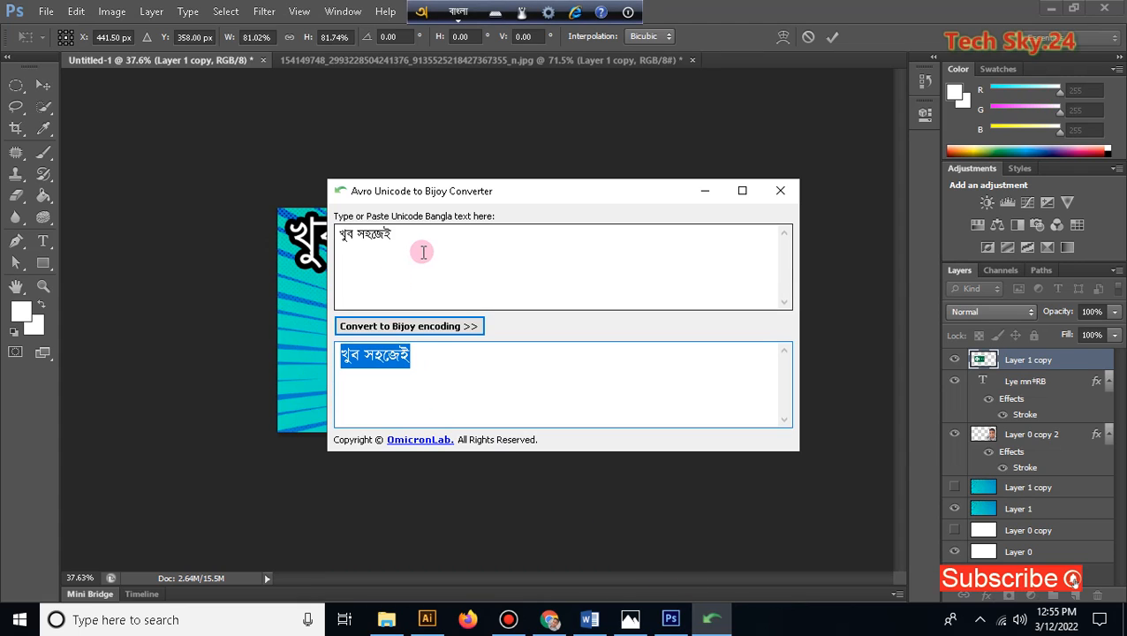
left_click(424, 239)
key("ctrl+a")
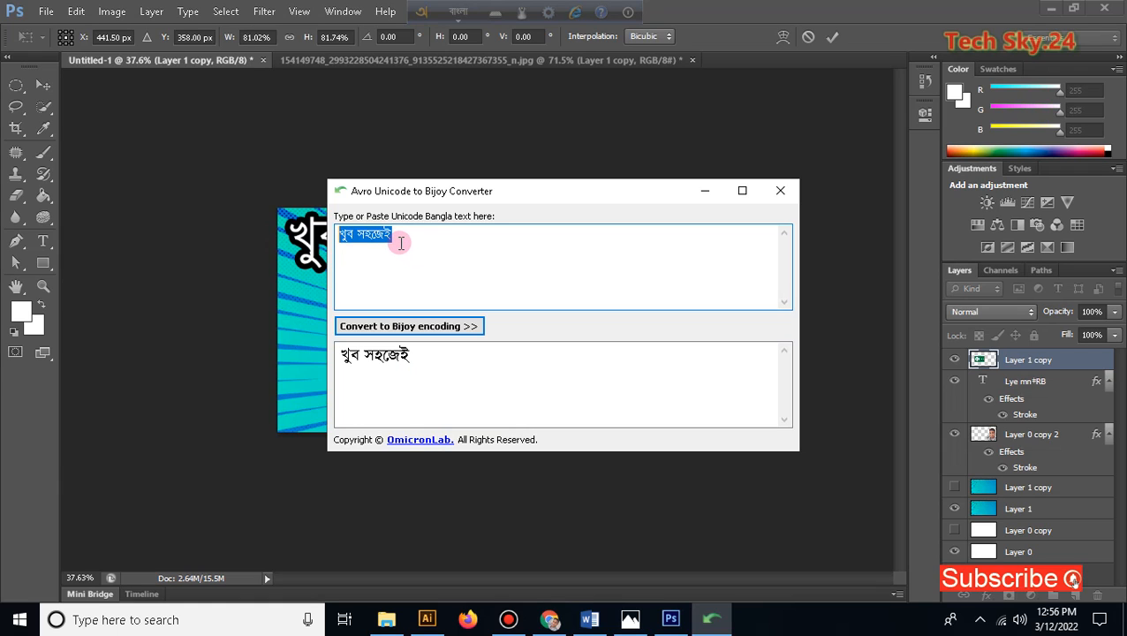
key("BackSpace")
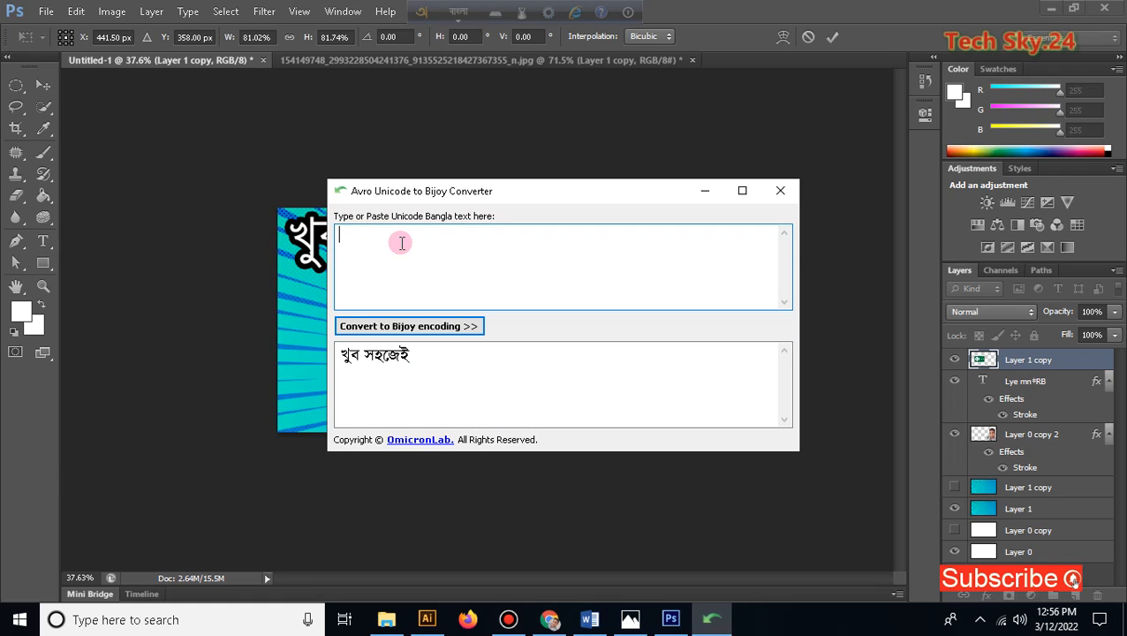
type("Te")
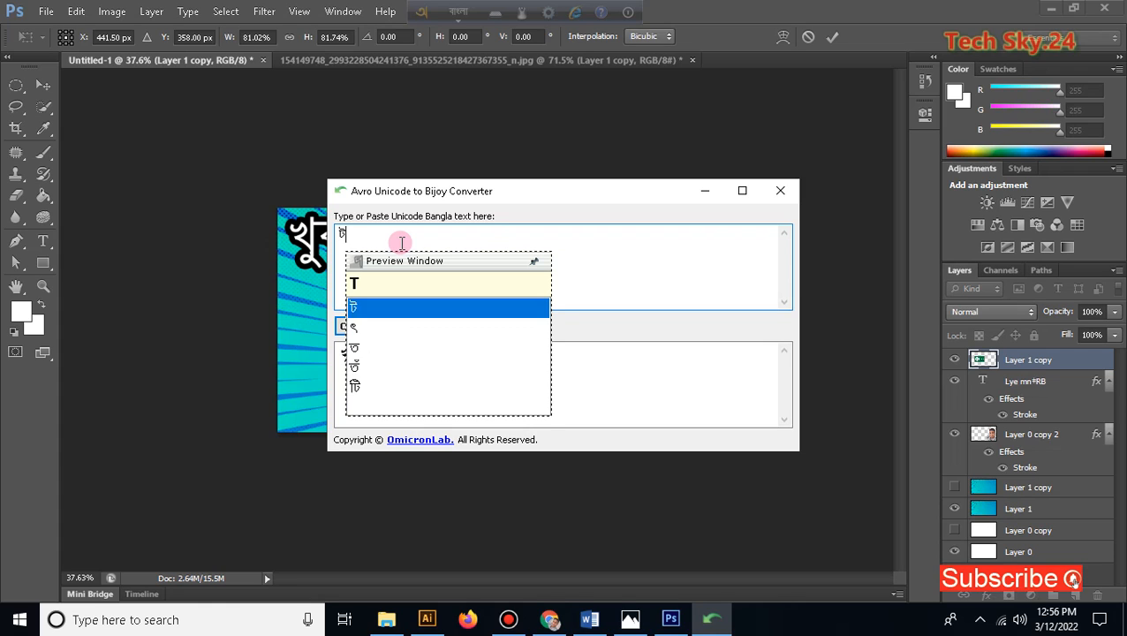
type("bil ")
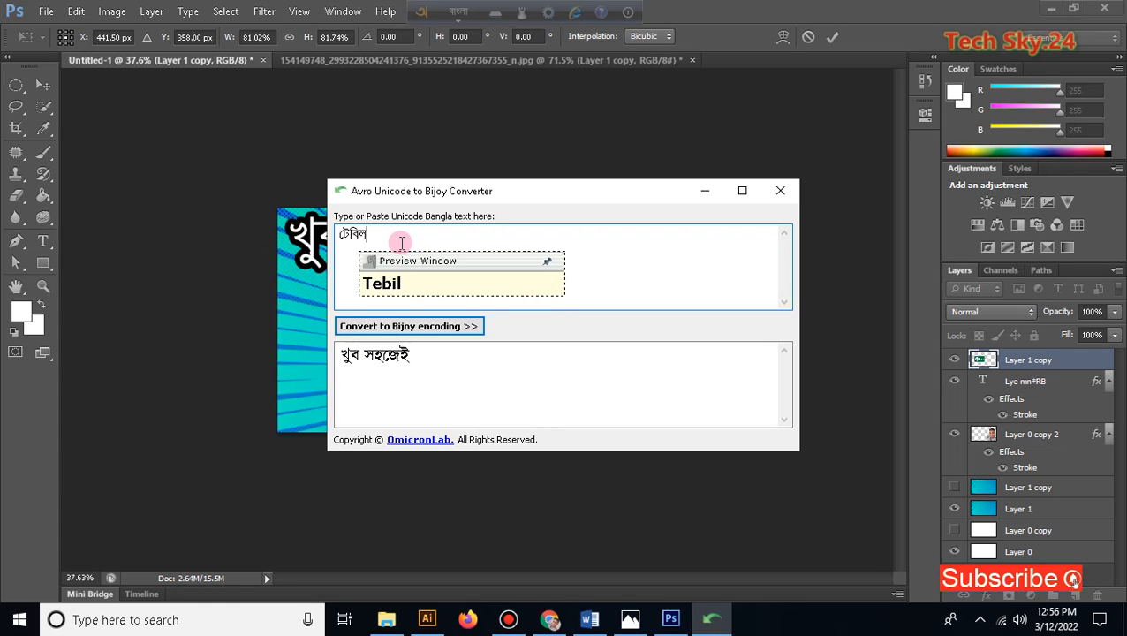
type("t")
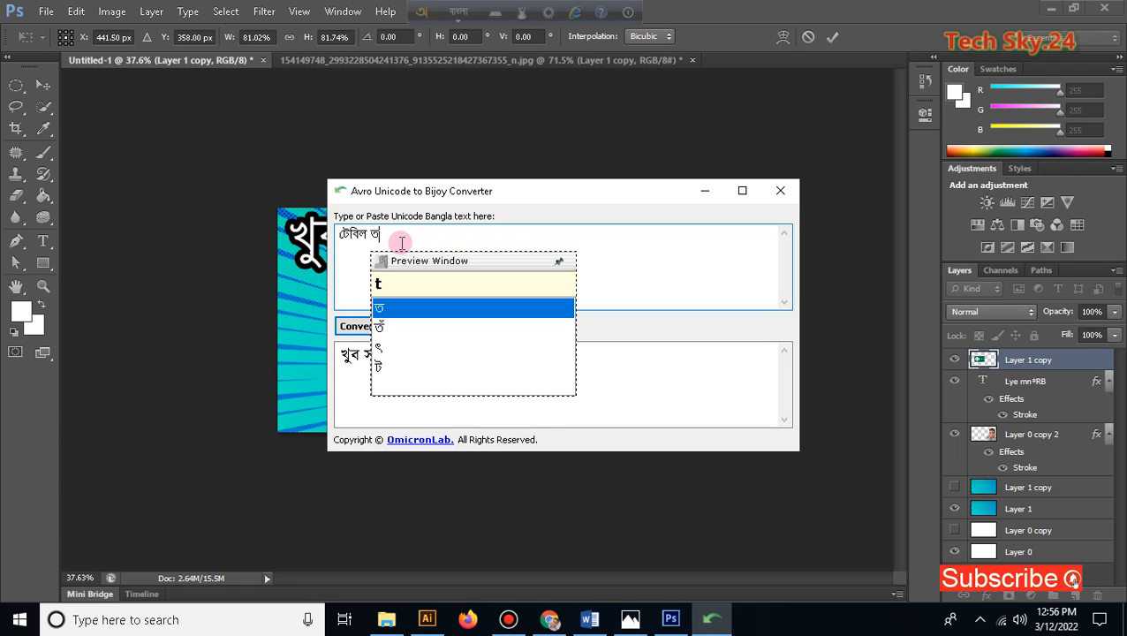
type("i")
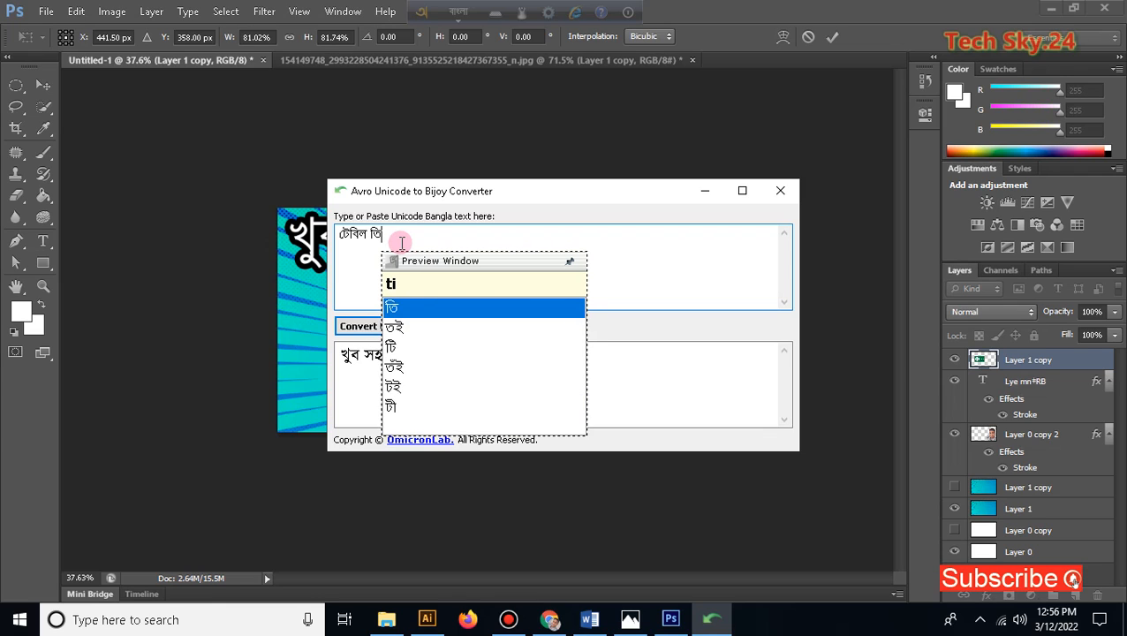
type("rI")
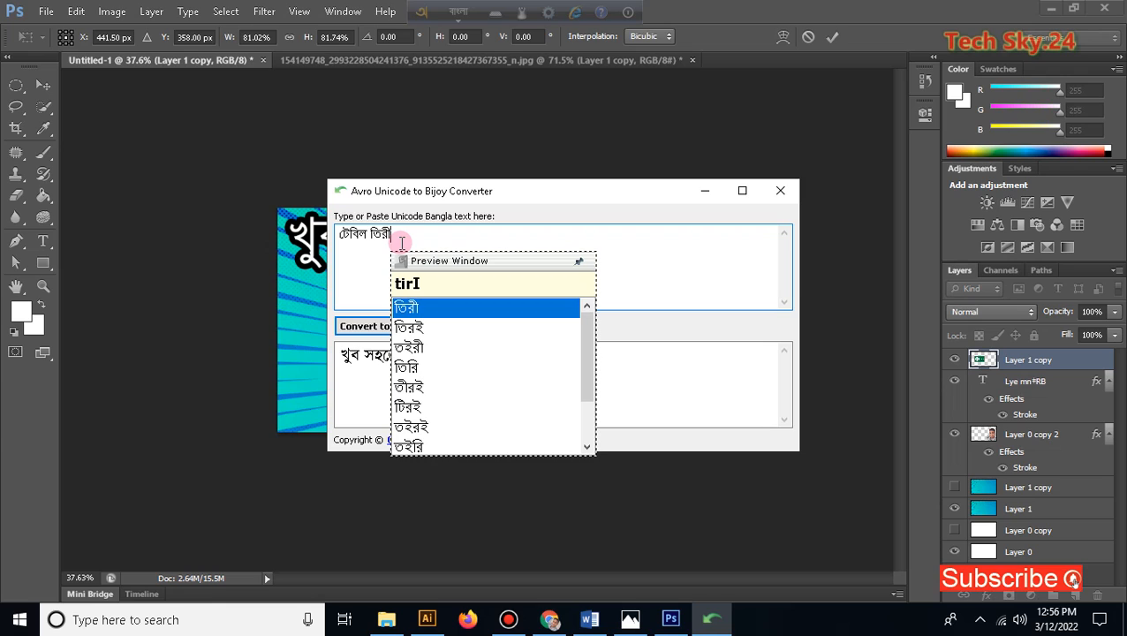
key("BackSpace")
key("BackSpace")
key("BackSpace")
key("BackSpace")
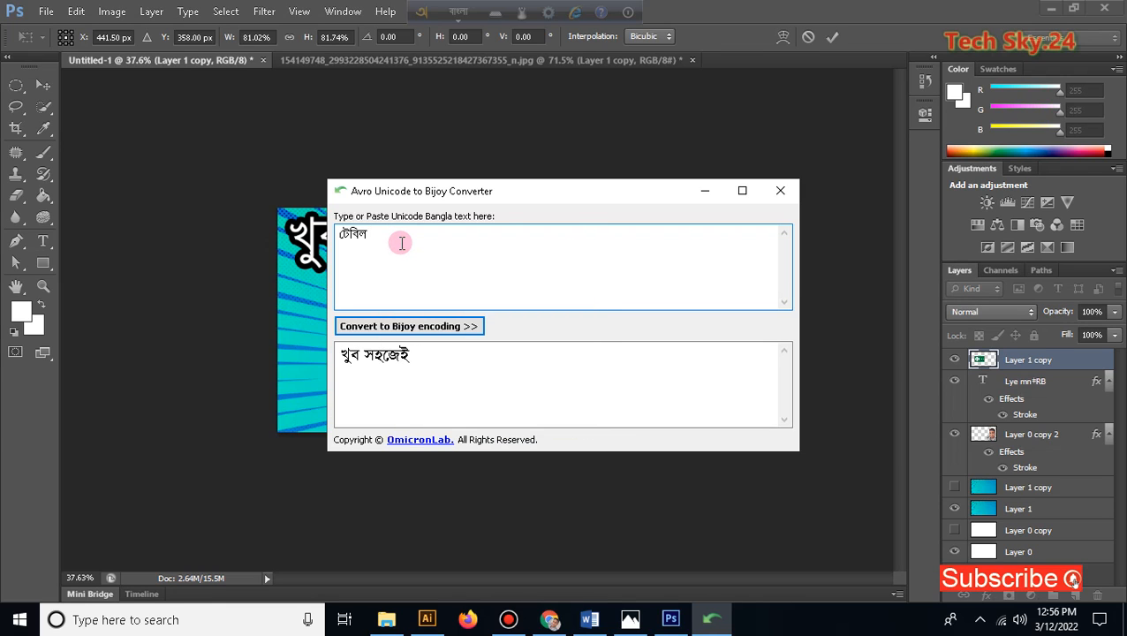
Step: Add the word বানান after টেবিল and copy the phrase converted to Bijoy encoding
type("banan")
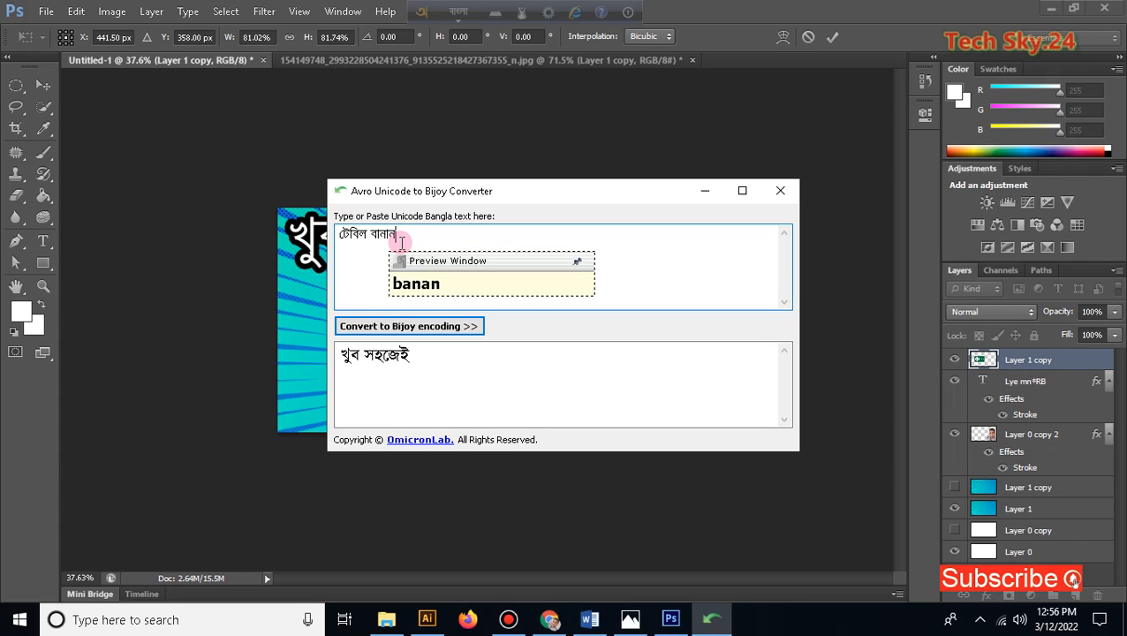
left_click(409, 327)
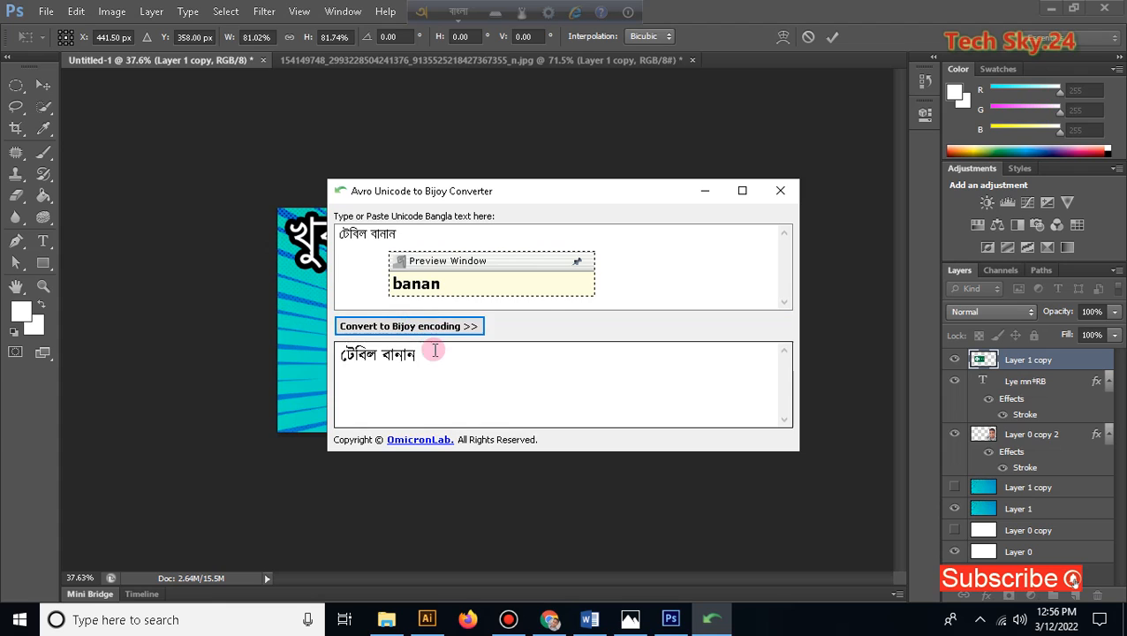
left_click_drag(433, 353, 324, 355)
key("ctrl+c")
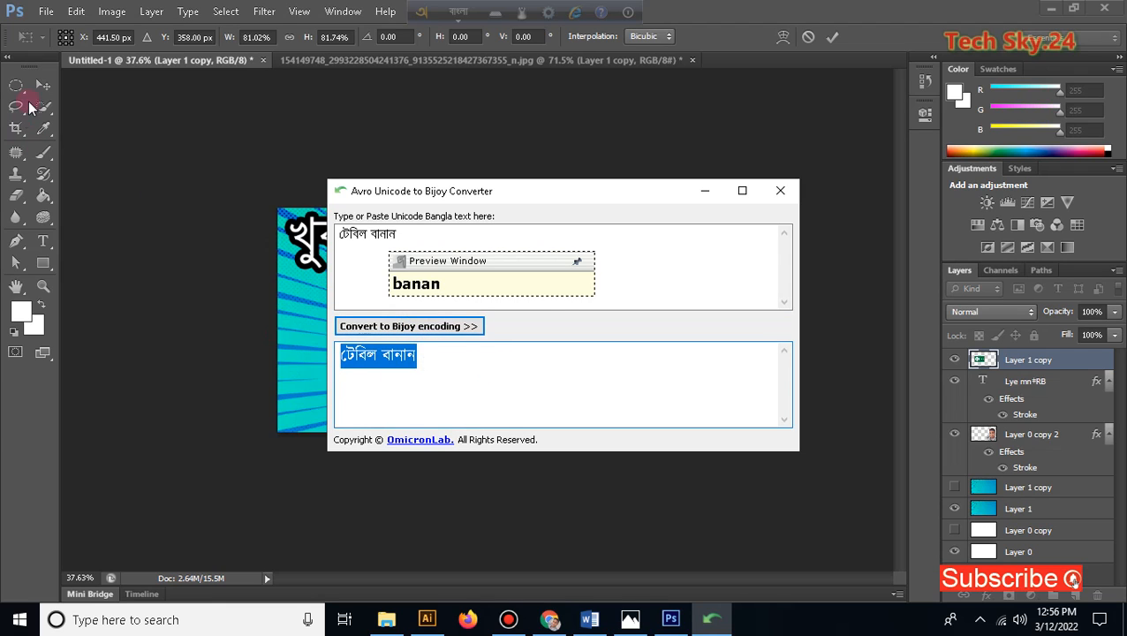
Step: Return to Photoshop, apply the logo's pending transformation and paste the copied phrase as a new text layer below the Excel logo
left_click(704, 191)
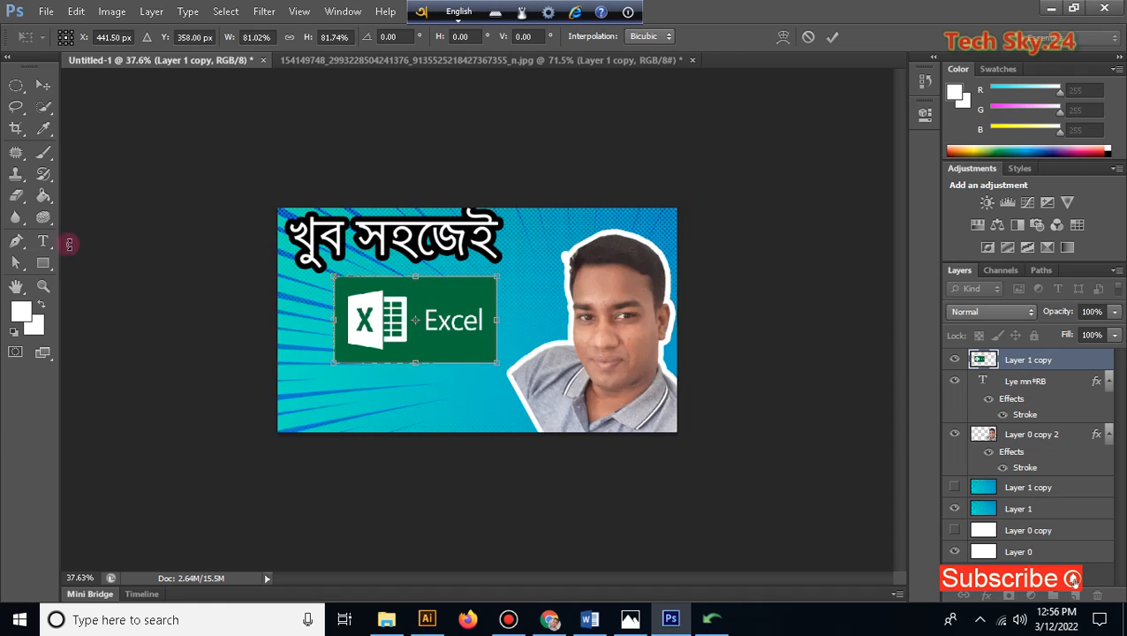
left_click(51, 238)
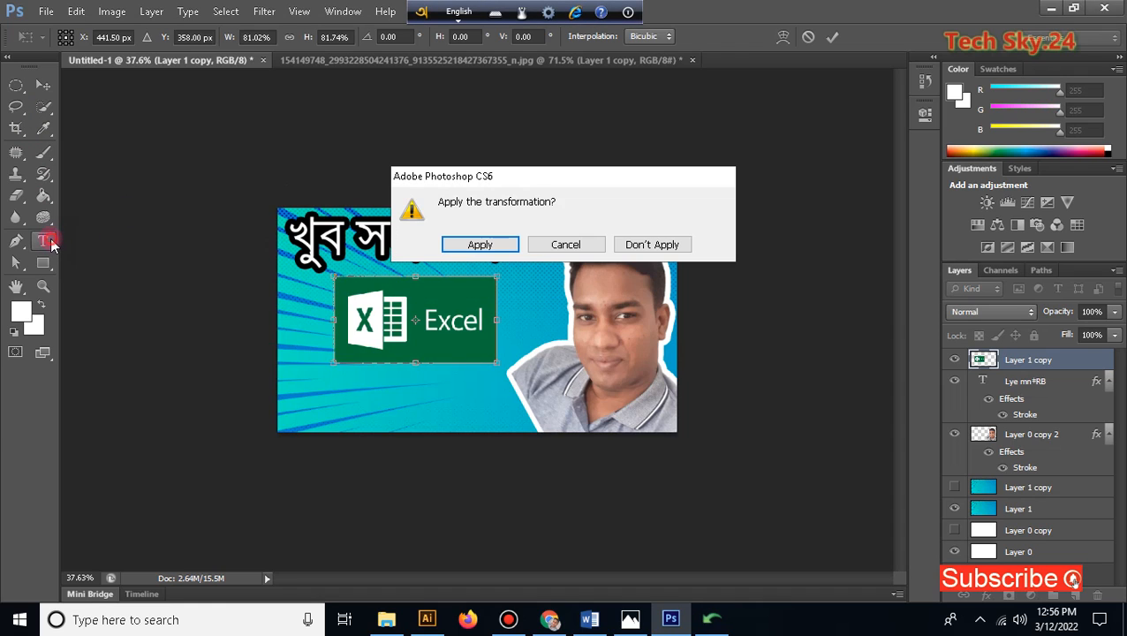
left_click(495, 245)
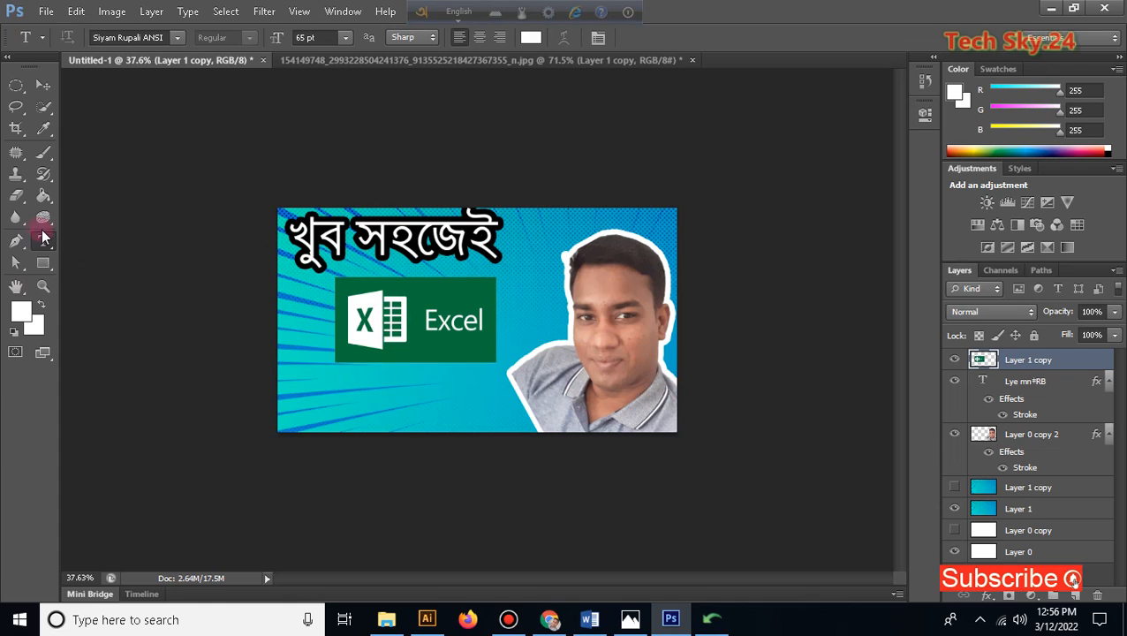
left_click(327, 394)
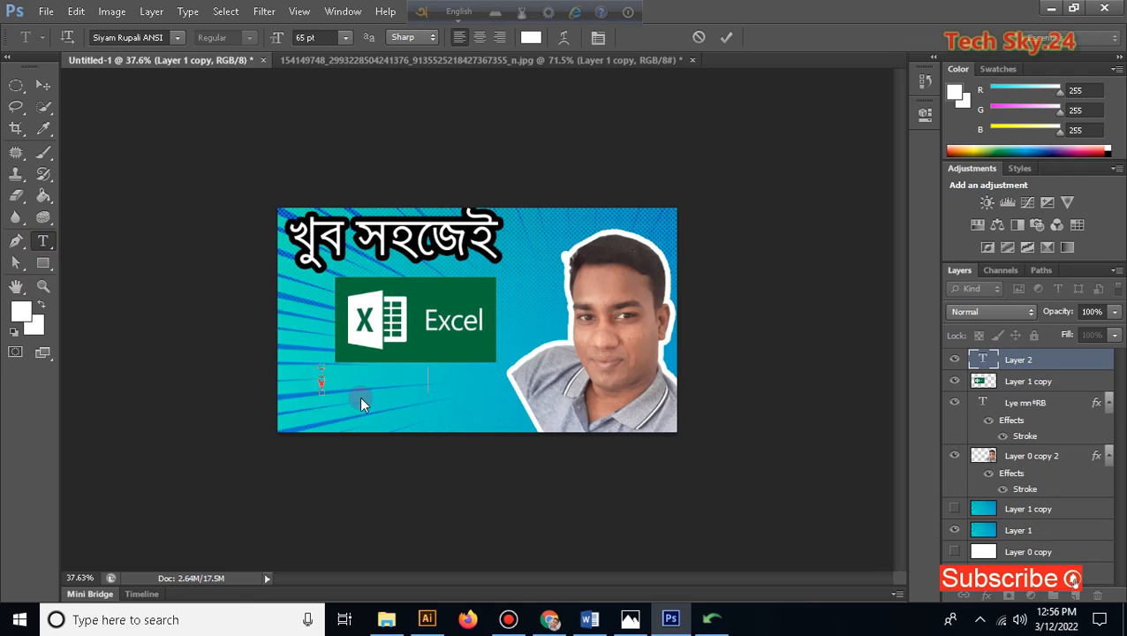
key("ctrl+v")
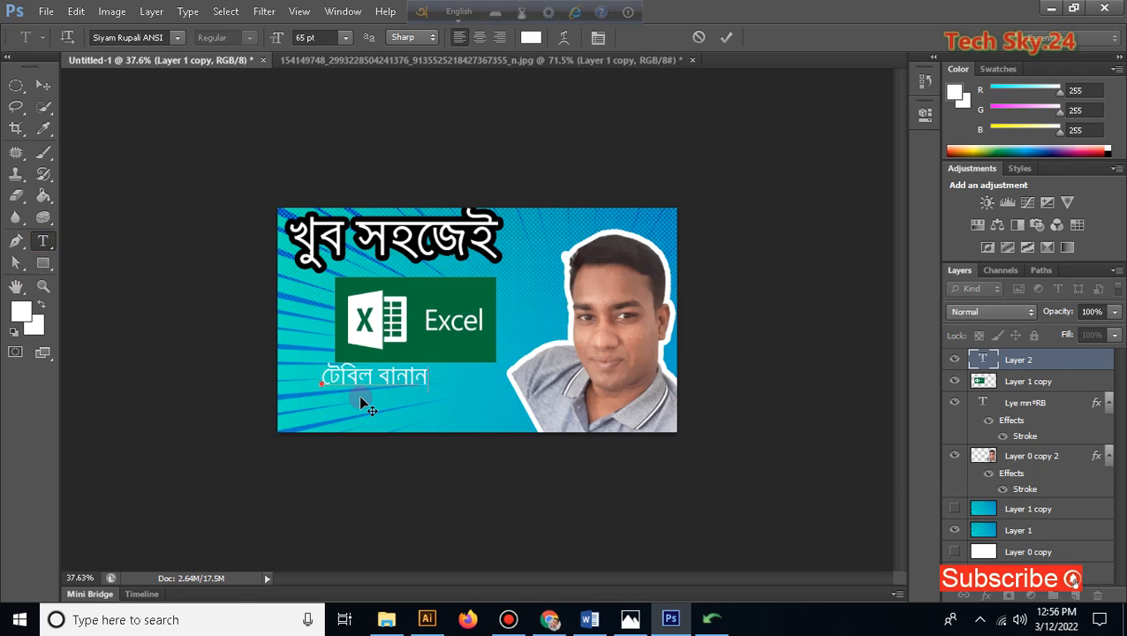
Step: Position the টেবিল বানান text below the Excel logo, scale it to about 199% and apply the transformation
left_click(43, 85)
left_click_drag(386, 375, 370, 390)
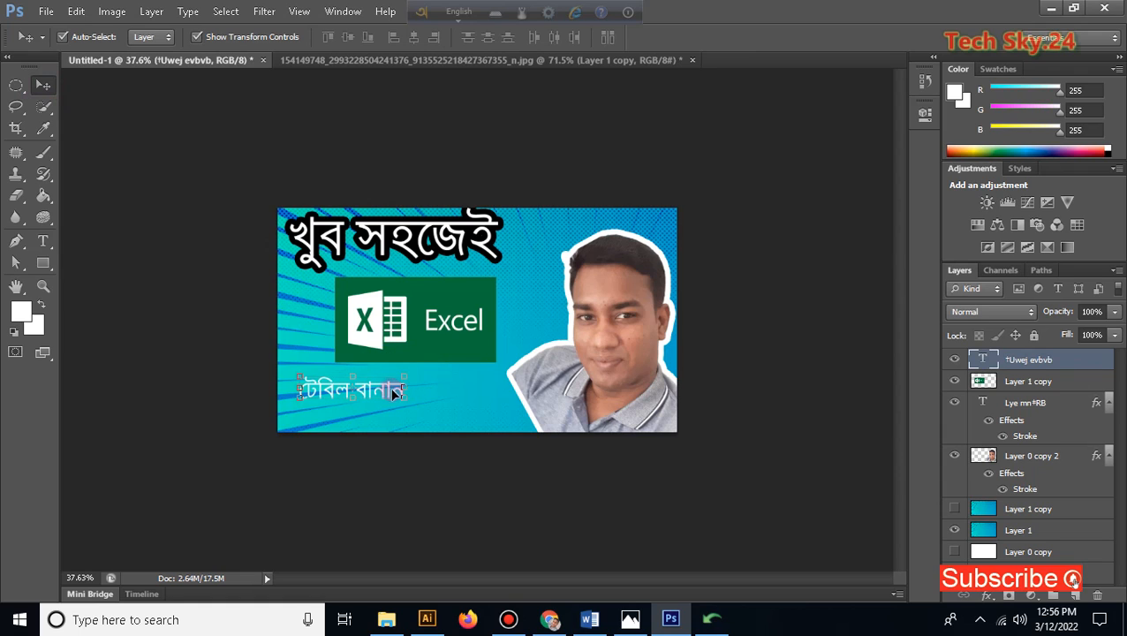
left_click_drag(460, 409, 483, 419)
key("ctrl+z")
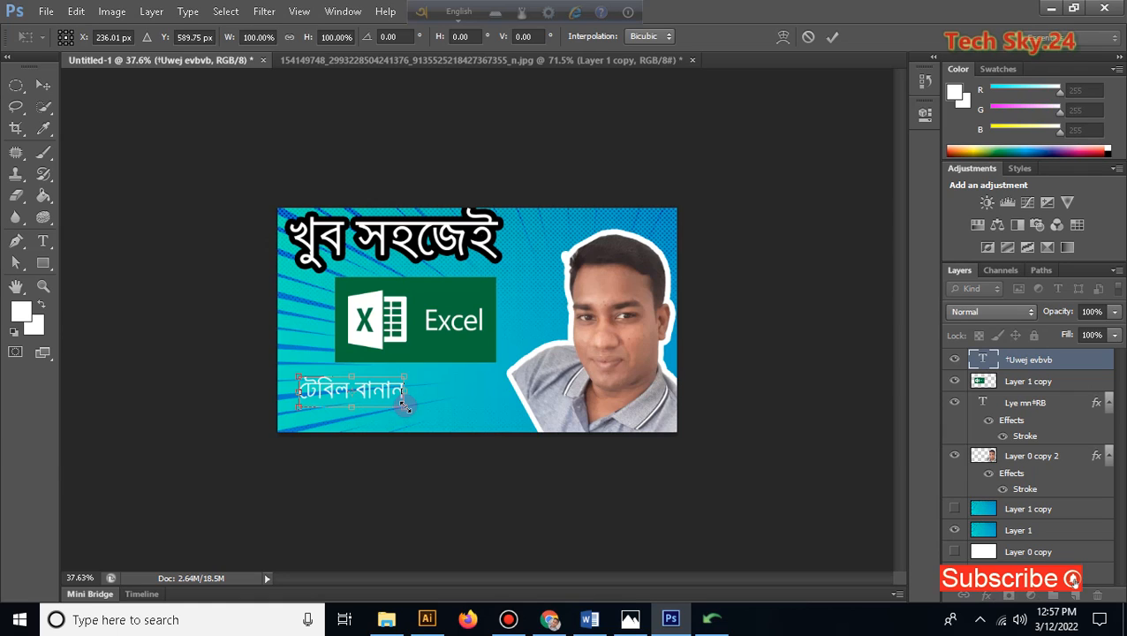
left_click_drag(404, 407, 501, 435)
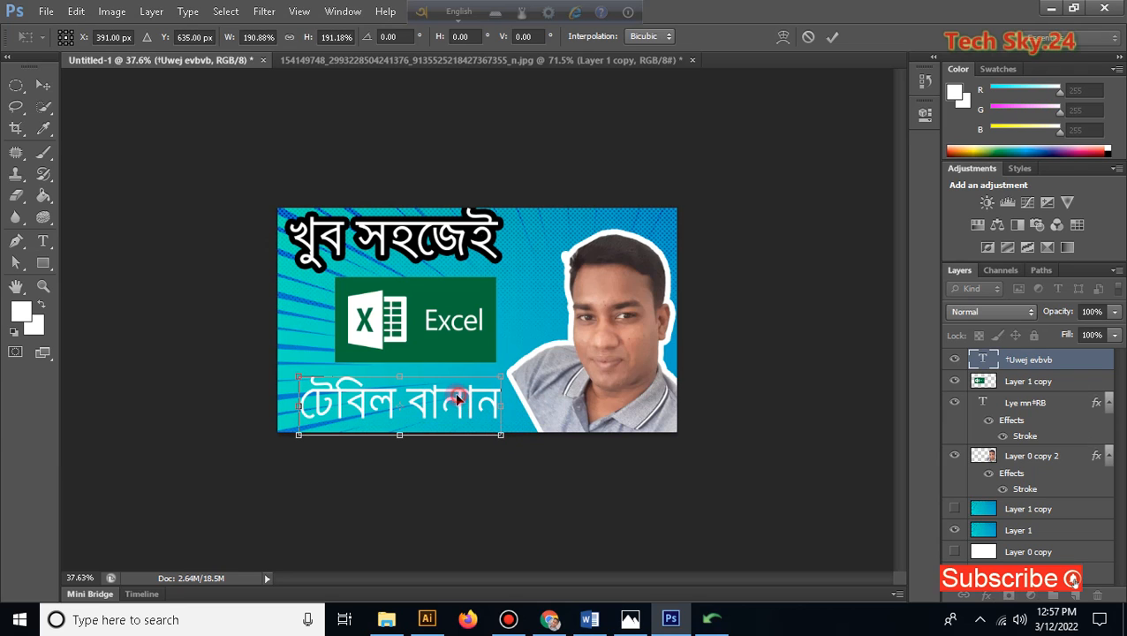
left_click_drag(461, 399, 497, 370)
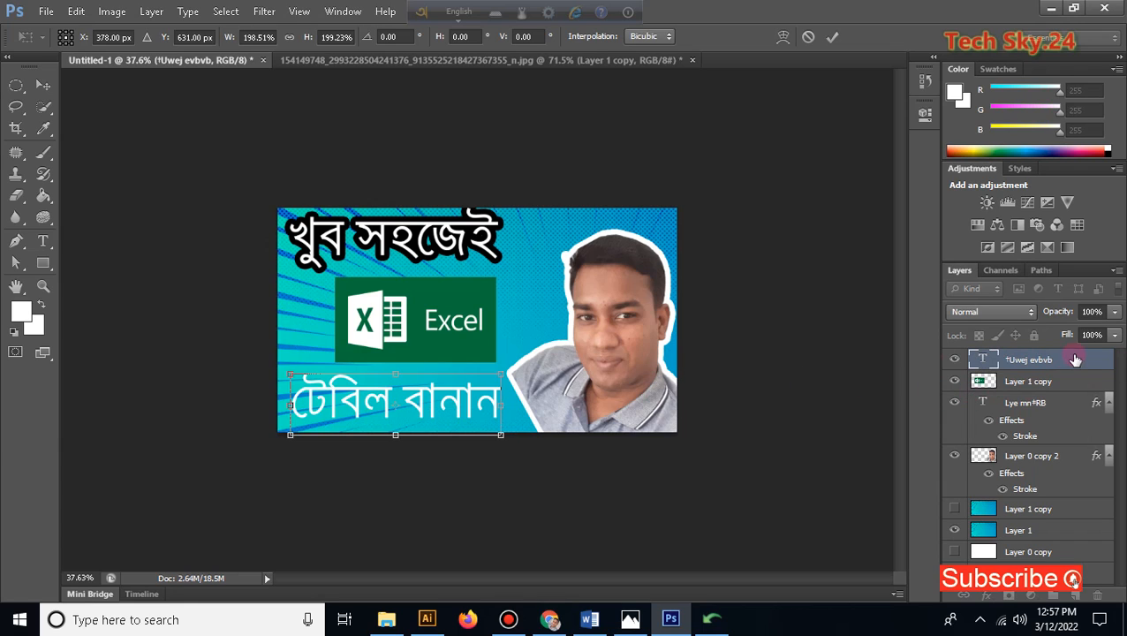
left_click(44, 85)
left_click(500, 247)
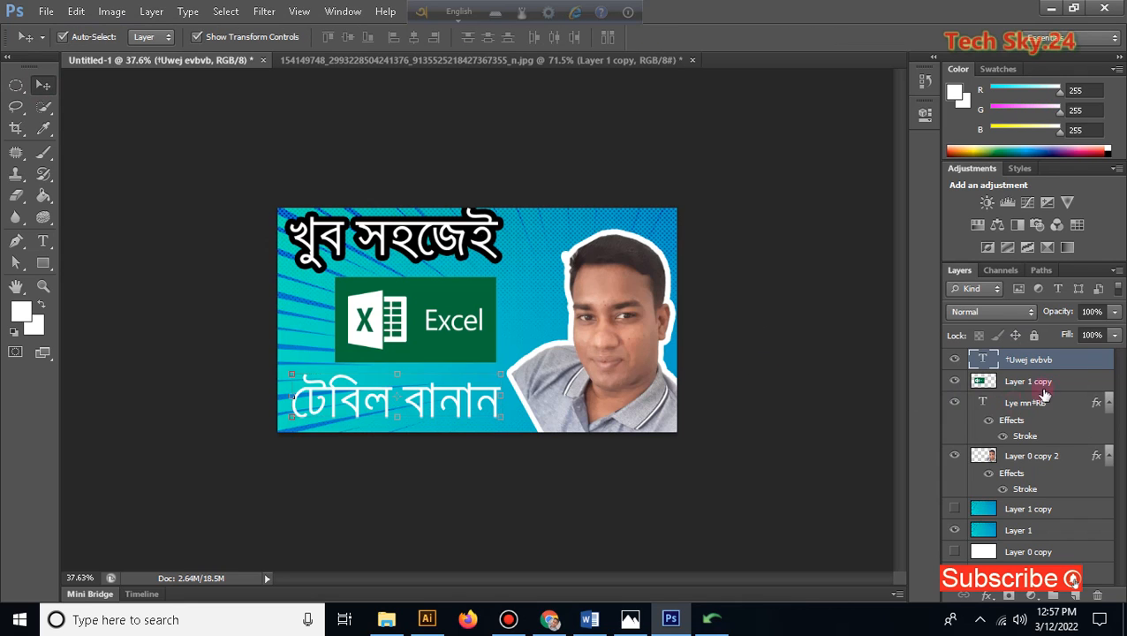
Step: Add a black outside stroke of 18 px to the টেবিল বানান text layer
double_click(1047, 358)
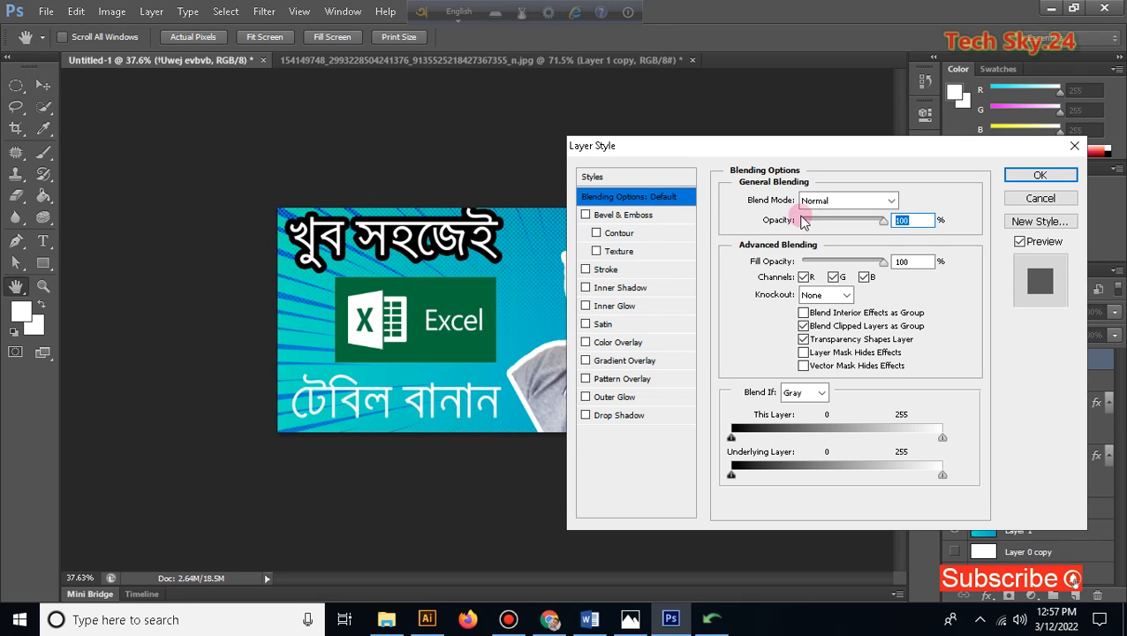
left_click(585, 271)
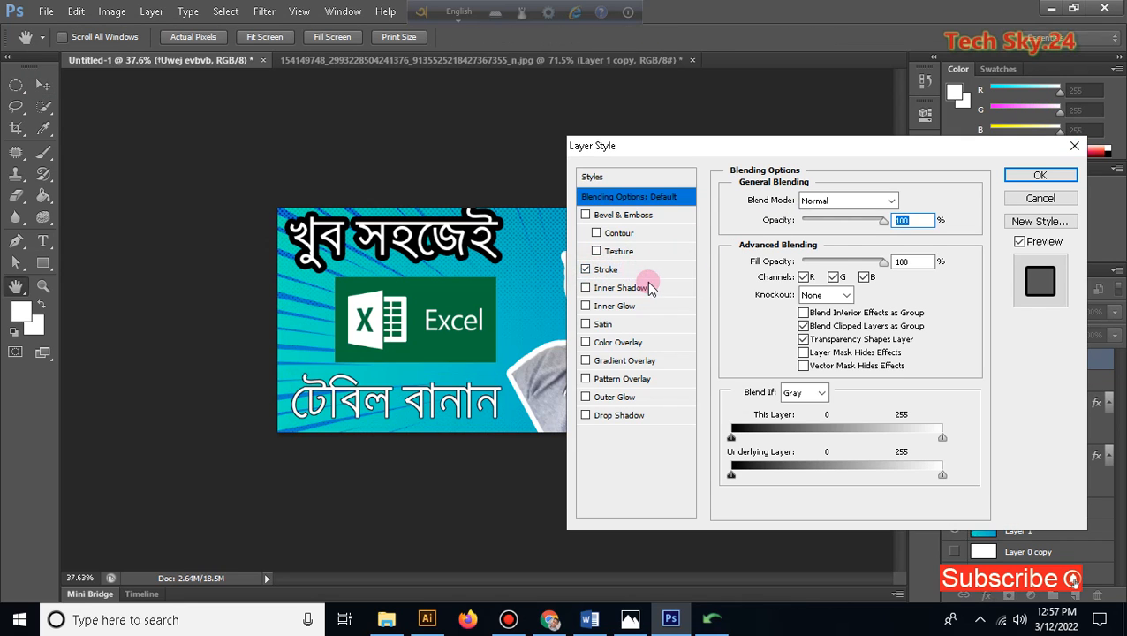
left_click(618, 270)
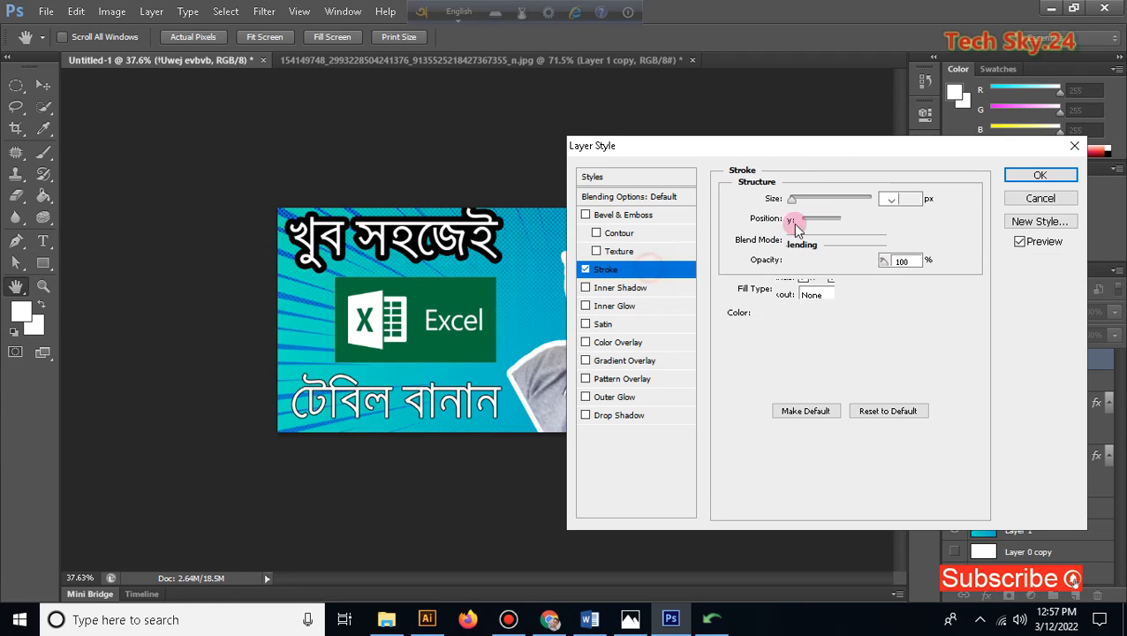
left_click(798, 201)
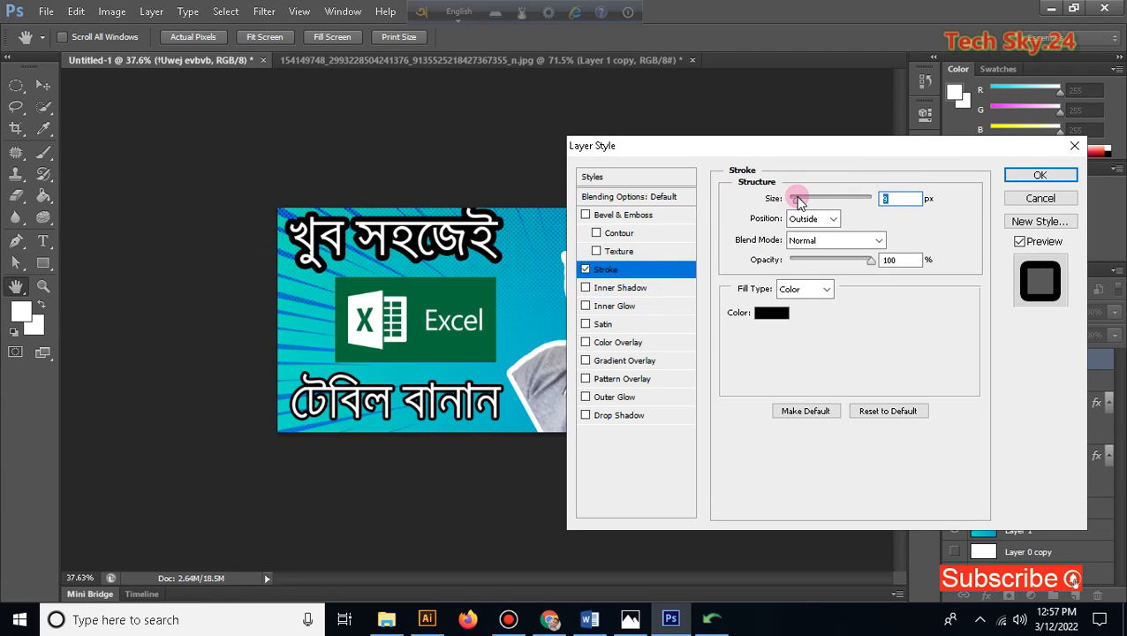
left_click_drag(799, 202, 803, 201)
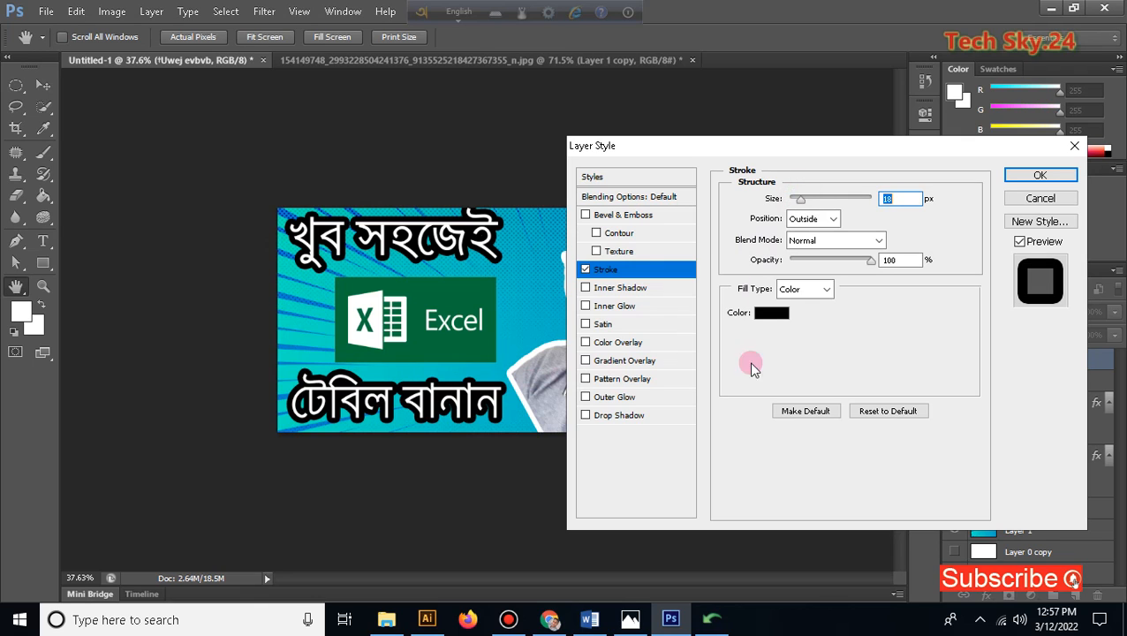
left_click(1040, 175)
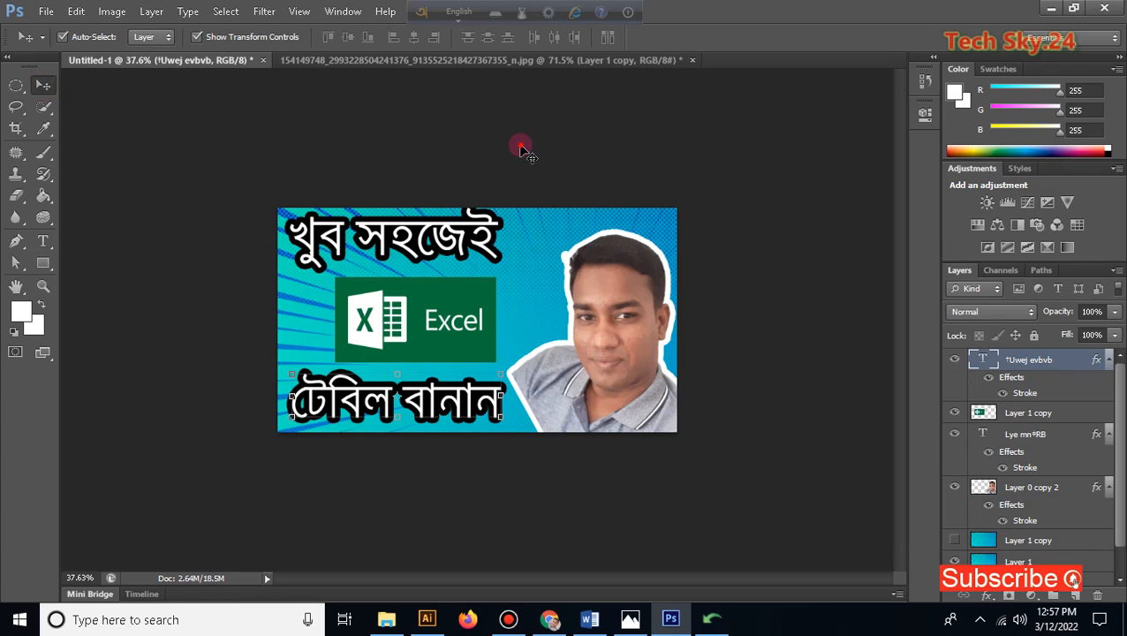
Step: Move the খুব সহজেই text straight down by about 0.33 in, closer to the Excel logo
left_click(734, 212)
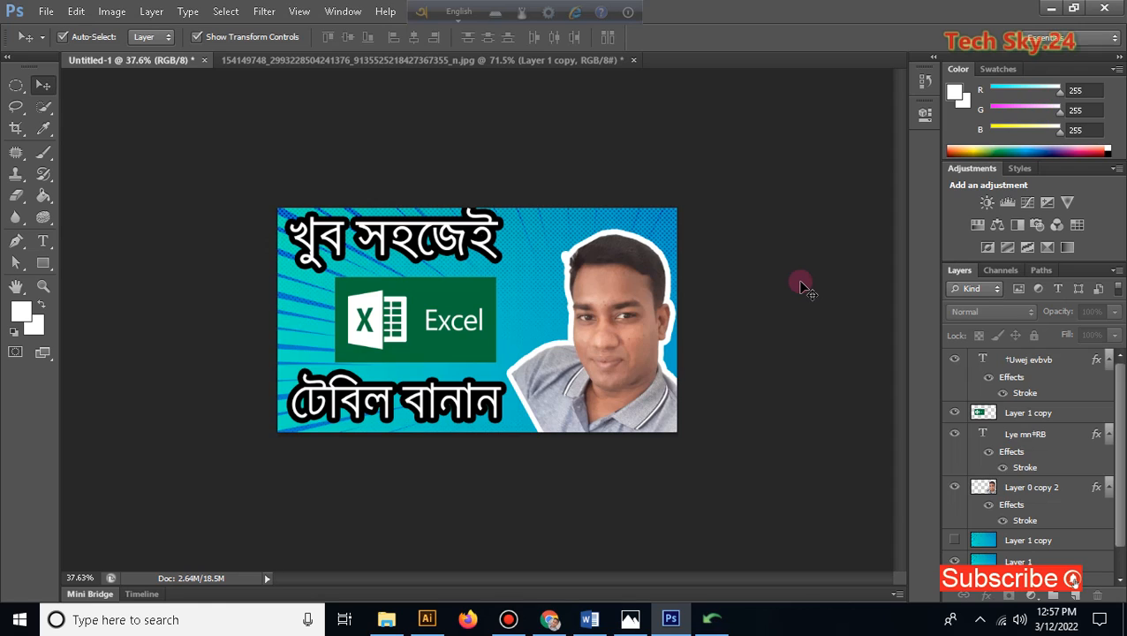
left_click(419, 228)
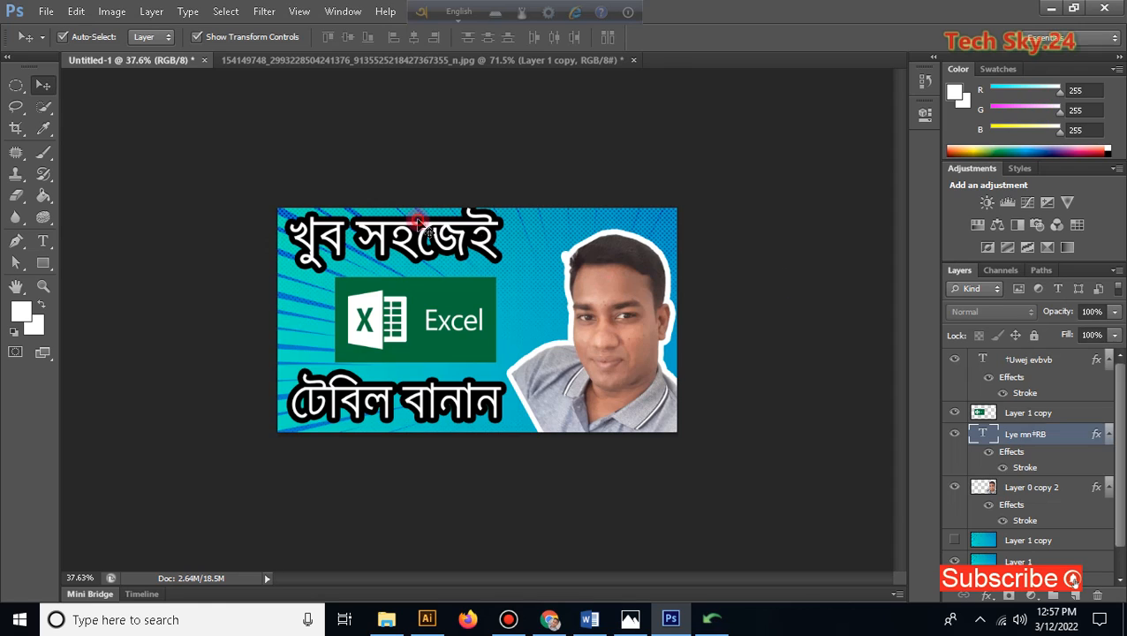
left_click_drag(419, 228, 419, 235)
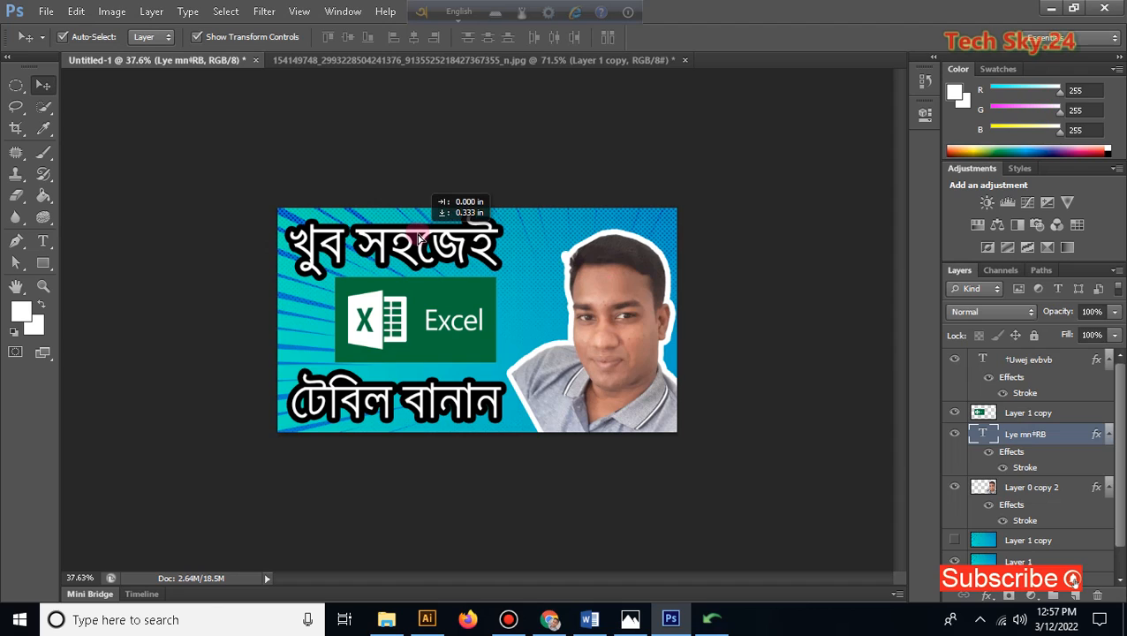
left_click(773, 237)
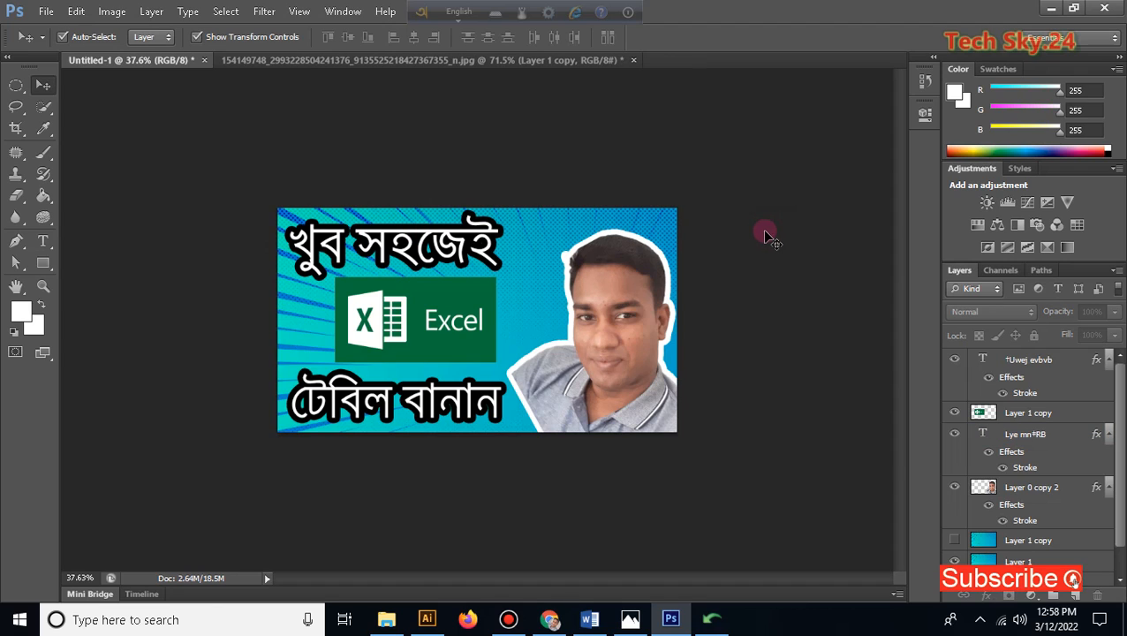
left_click(431, 319)
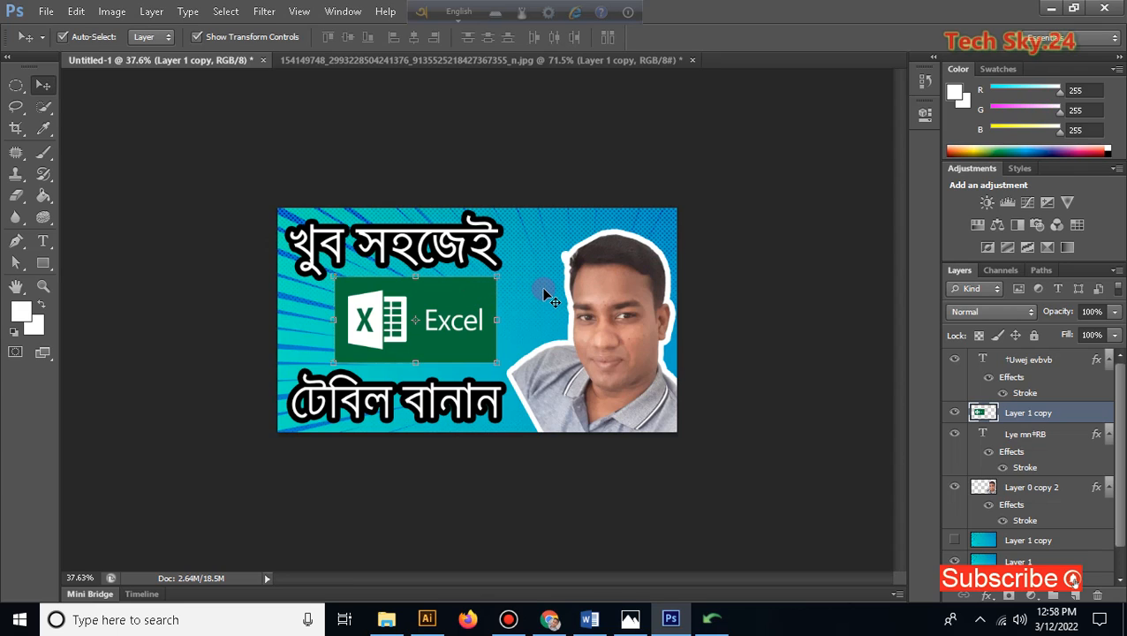
key("F12")
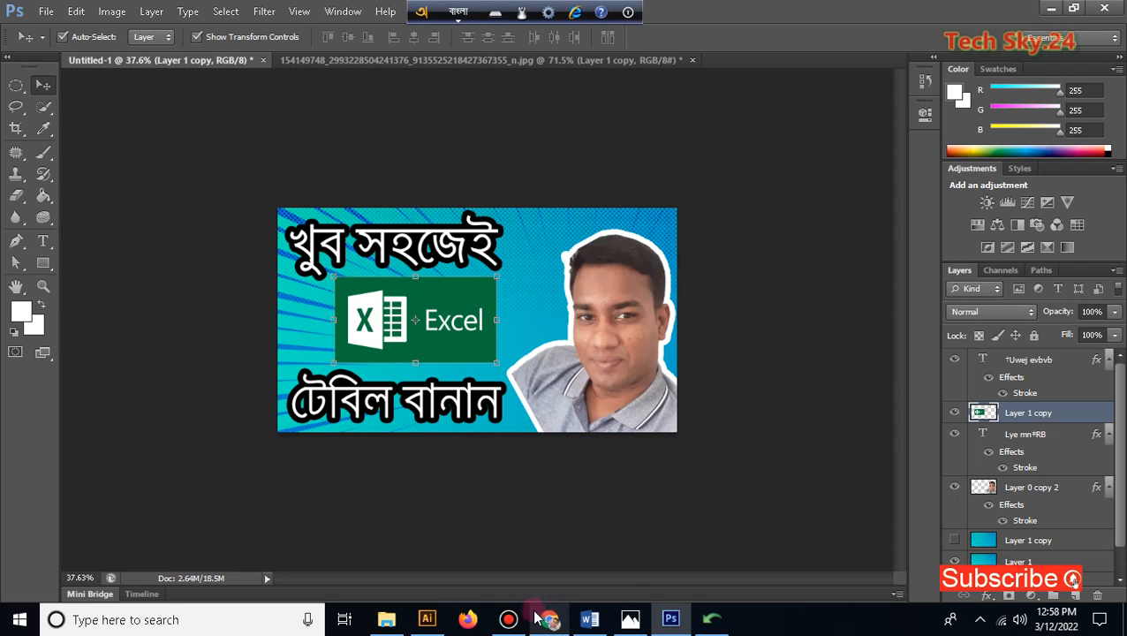
left_click(510, 624)
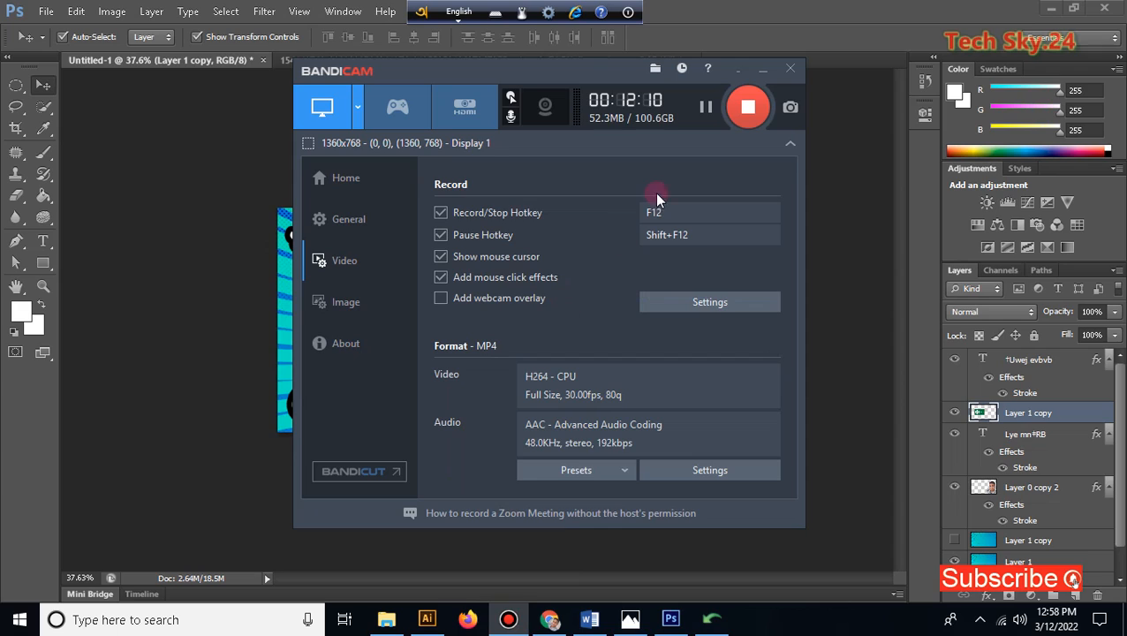